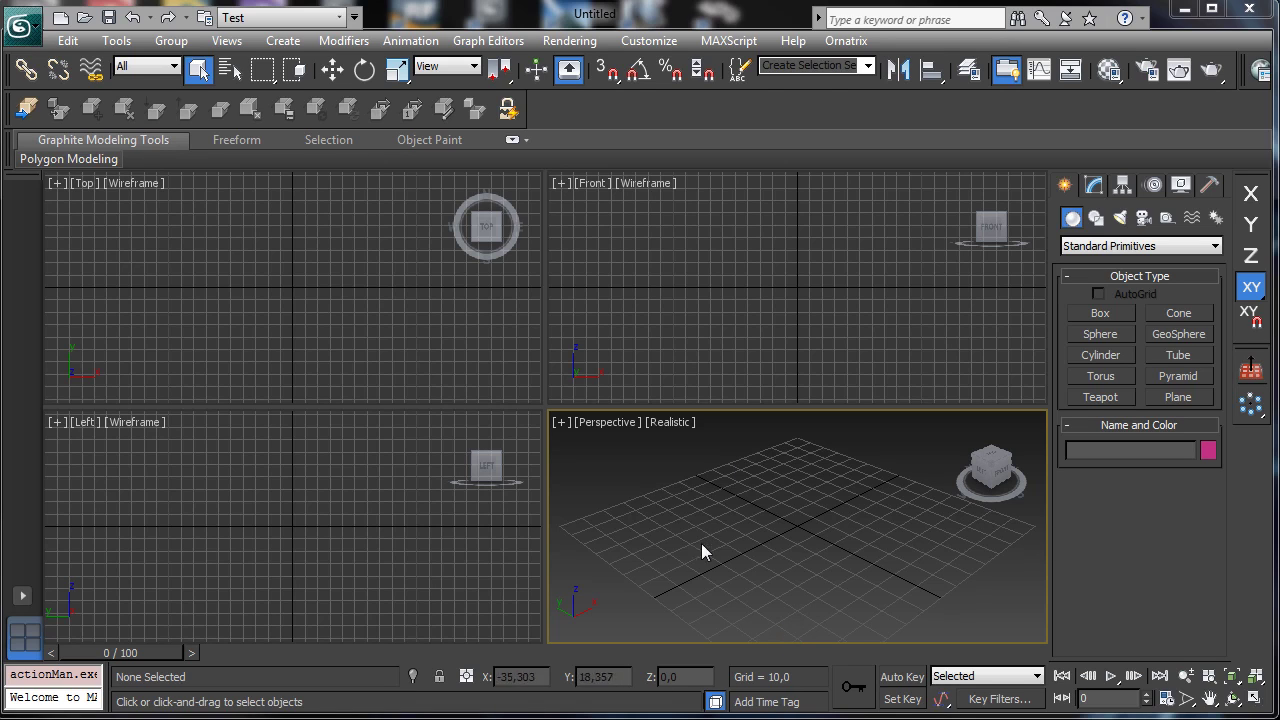
Maximize the Perspective viewport and create a teapot with a radius of about 21 near the grid's centre
{"action": "left_click", "coordinate": [1255, 698]}
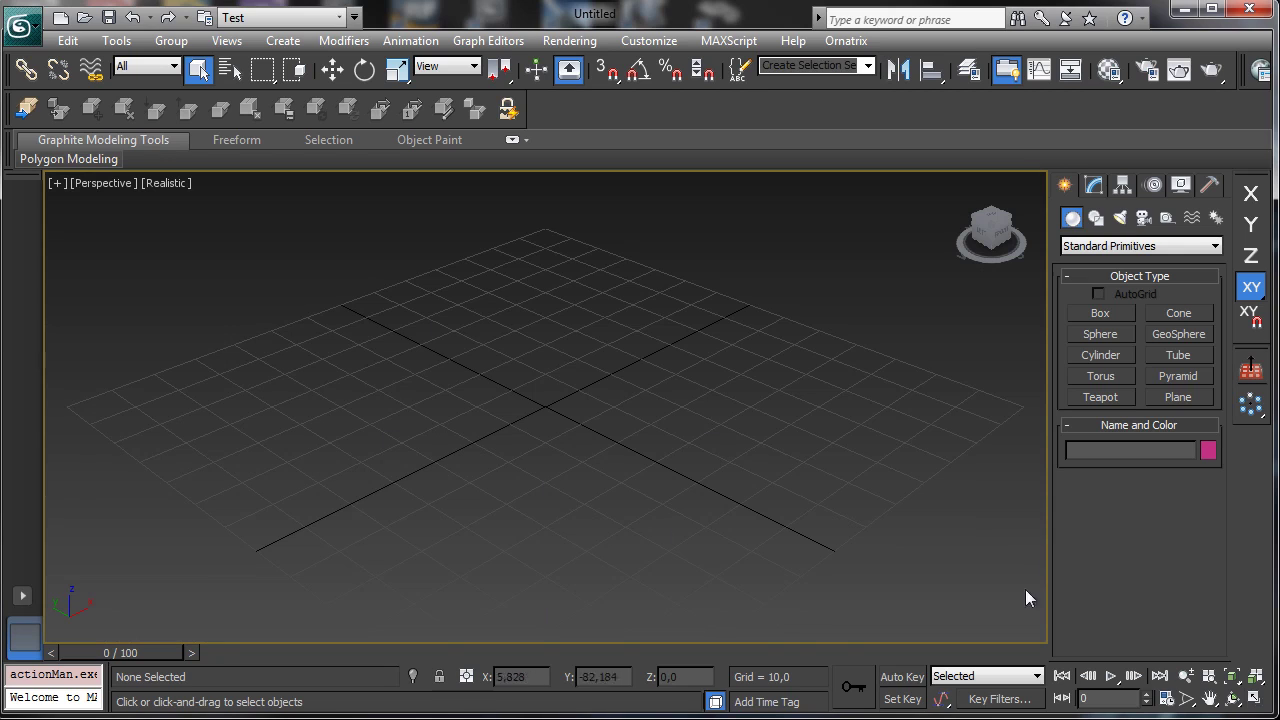
{"action": "left_click", "coordinate": [1232, 698]}
{"action": "left_click_drag", "start_coordinate": [586, 474], "coordinate": [576, 389]}
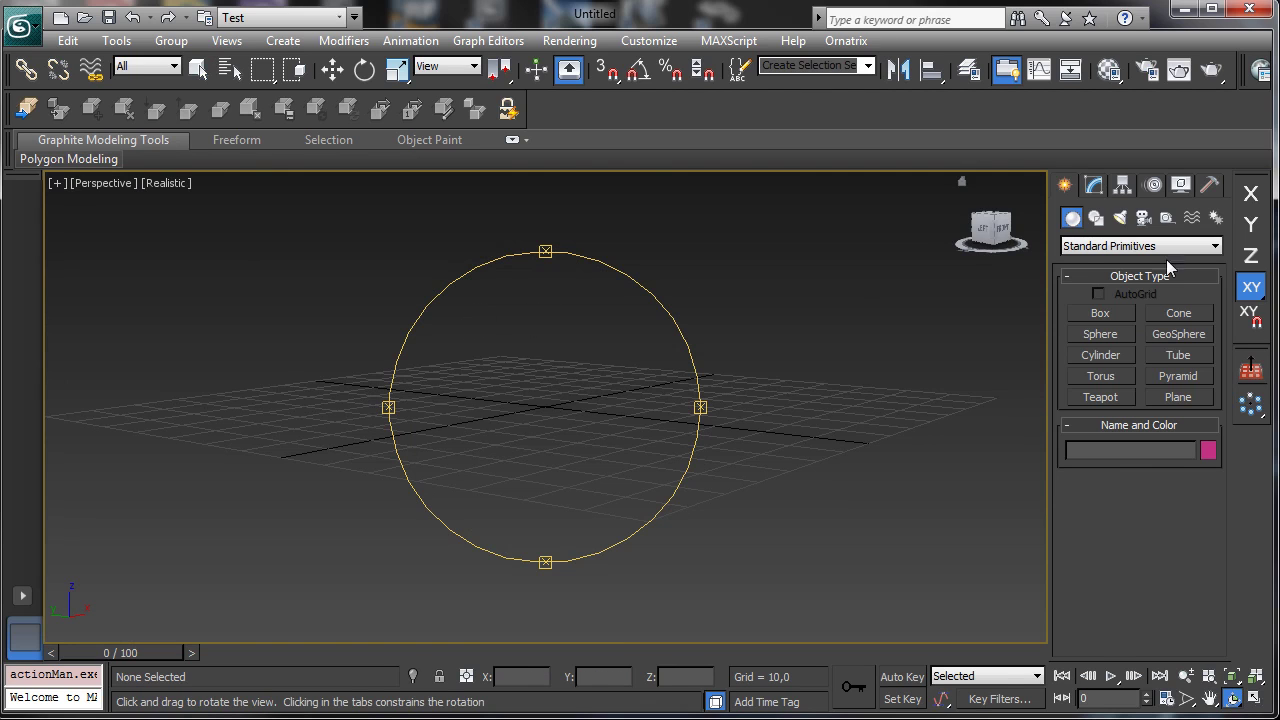
{"action": "left_click", "coordinate": [1100, 397]}
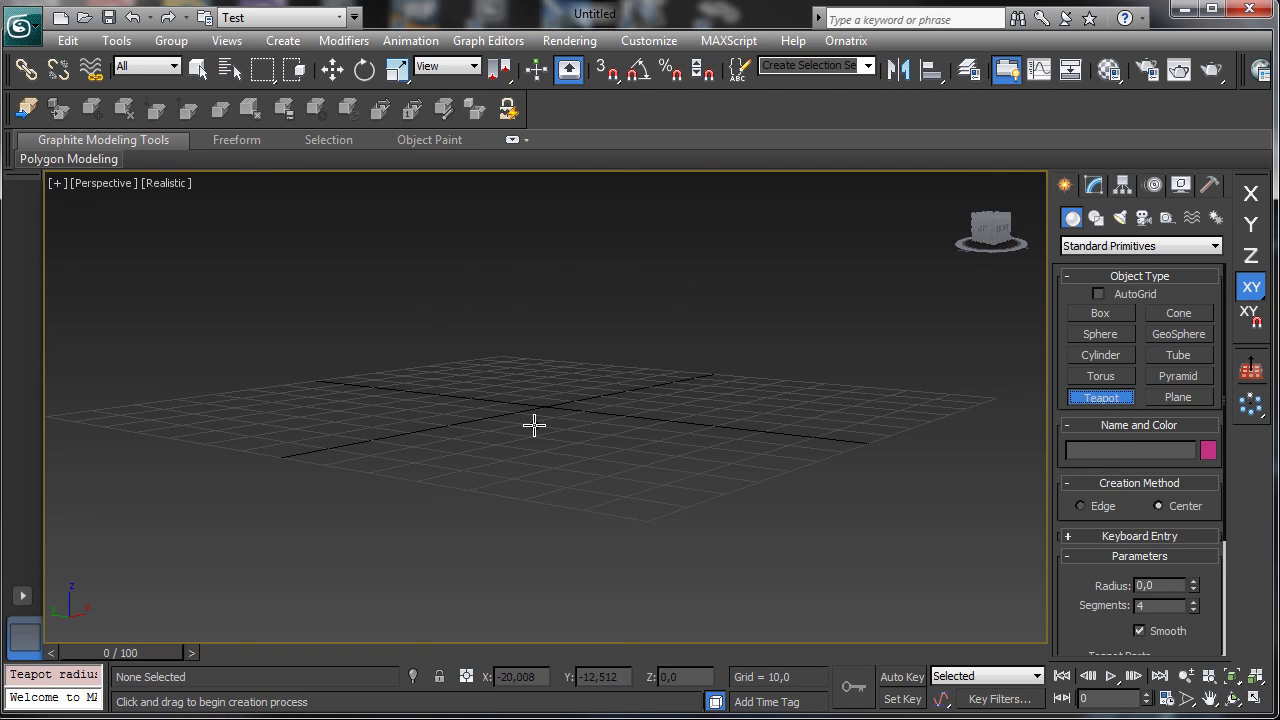
{"action": "mouse_move", "coordinate": [534, 425]}
{"action": "left_mouse_down"}
{"action": "mouse_move", "coordinate": [546, 380]}
{"action": "mouse_move", "coordinate": [546, 414]}
{"action": "mouse_move", "coordinate": [617, 409]}
{"action": "mouse_move", "coordinate": [586, 486]}
{"action": "mouse_move", "coordinate": [596, 496]}
{"action": "mouse_move", "coordinate": [337, 497]}
{"action": "mouse_move", "coordinate": [571, 491]}
{"action": "mouse_move", "coordinate": [530, 410]}
{"action": "left_mouse_up"}
{"action": "left_click", "coordinate": [1209, 698]}
{"action": "left_click", "coordinate": [1232, 698]}
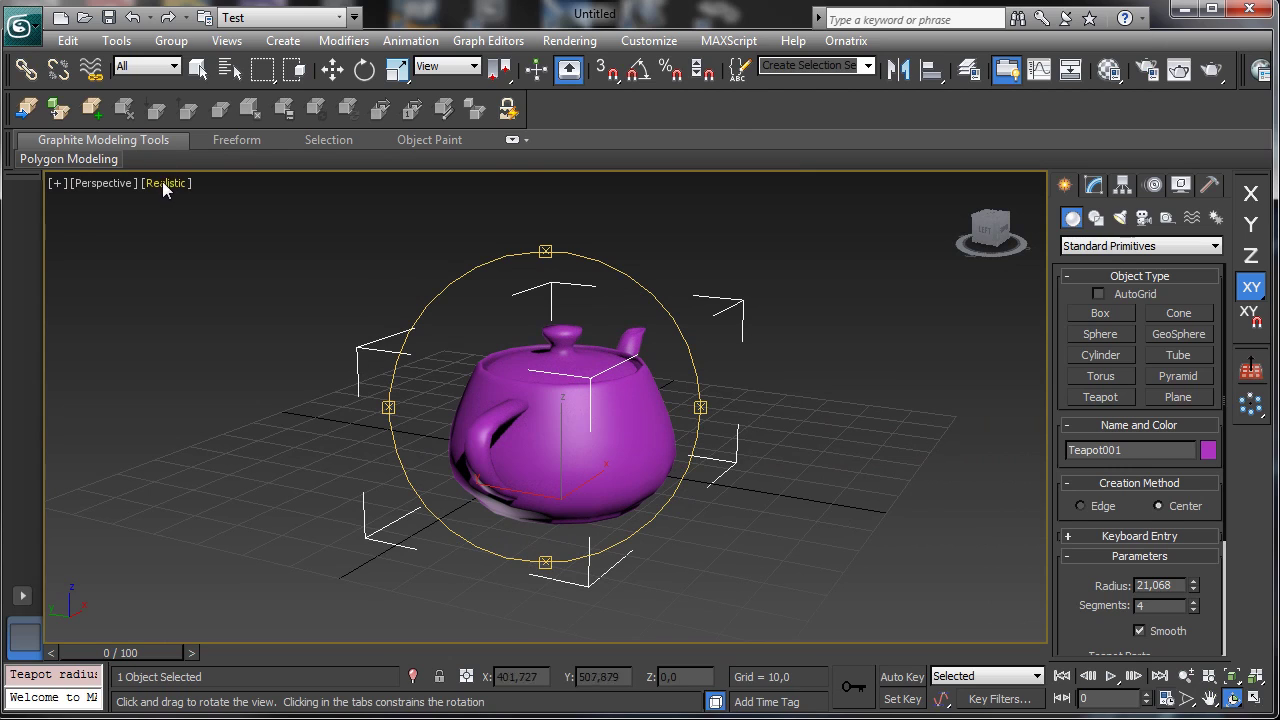
Examine the Background options in the Perspective viewport's configuration and close them without changes
{"action": "left_click", "coordinate": [103, 183]}
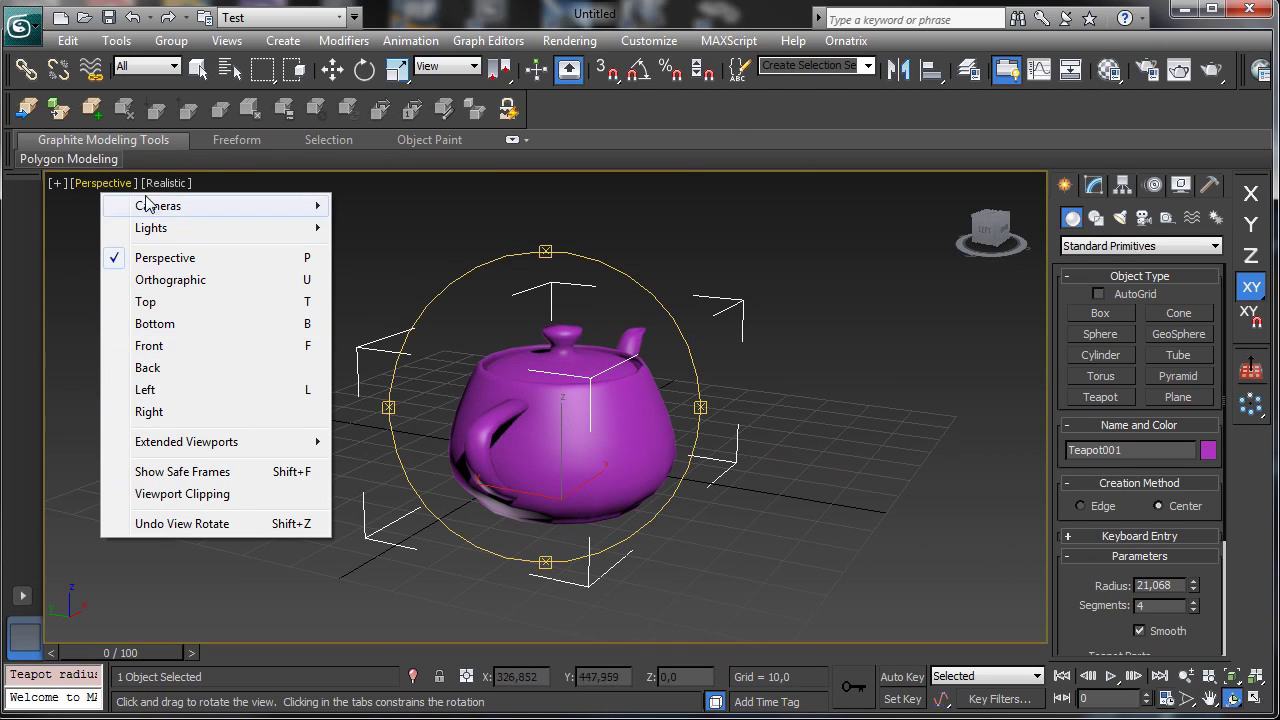
{"action": "left_click", "coordinate": [173, 184]}
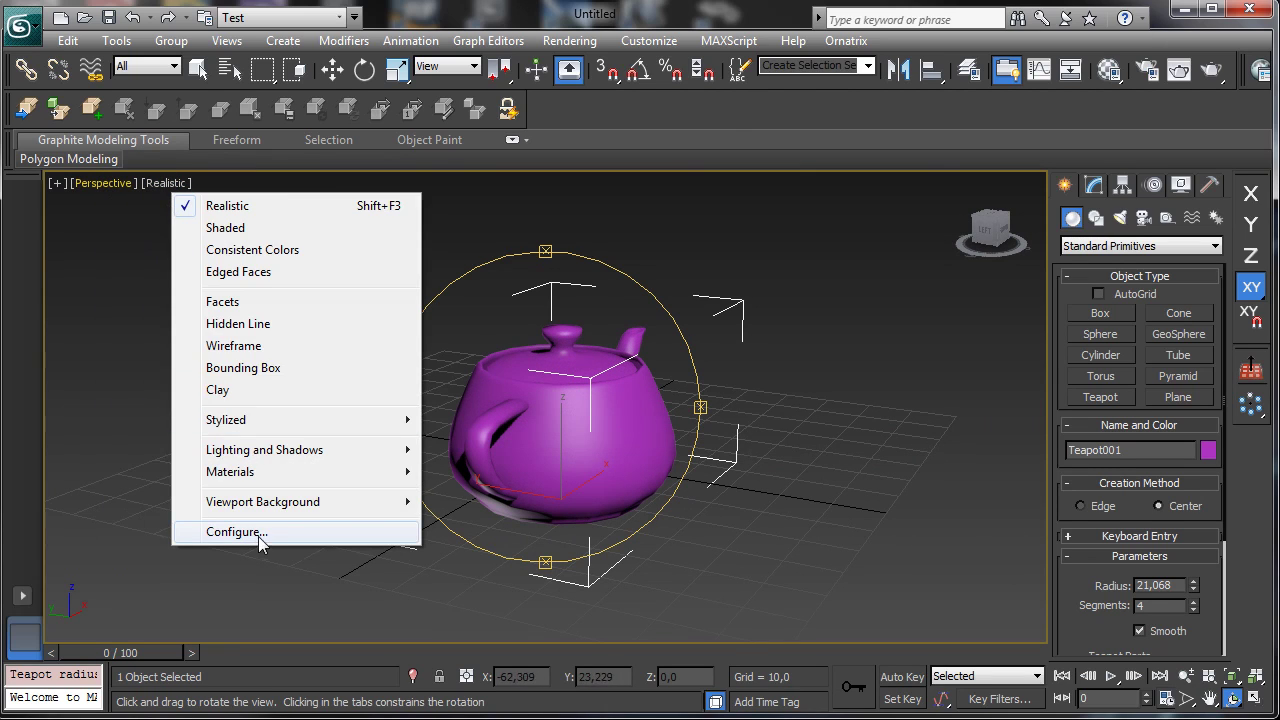
{"action": "left_click", "coordinate": [259, 533]}
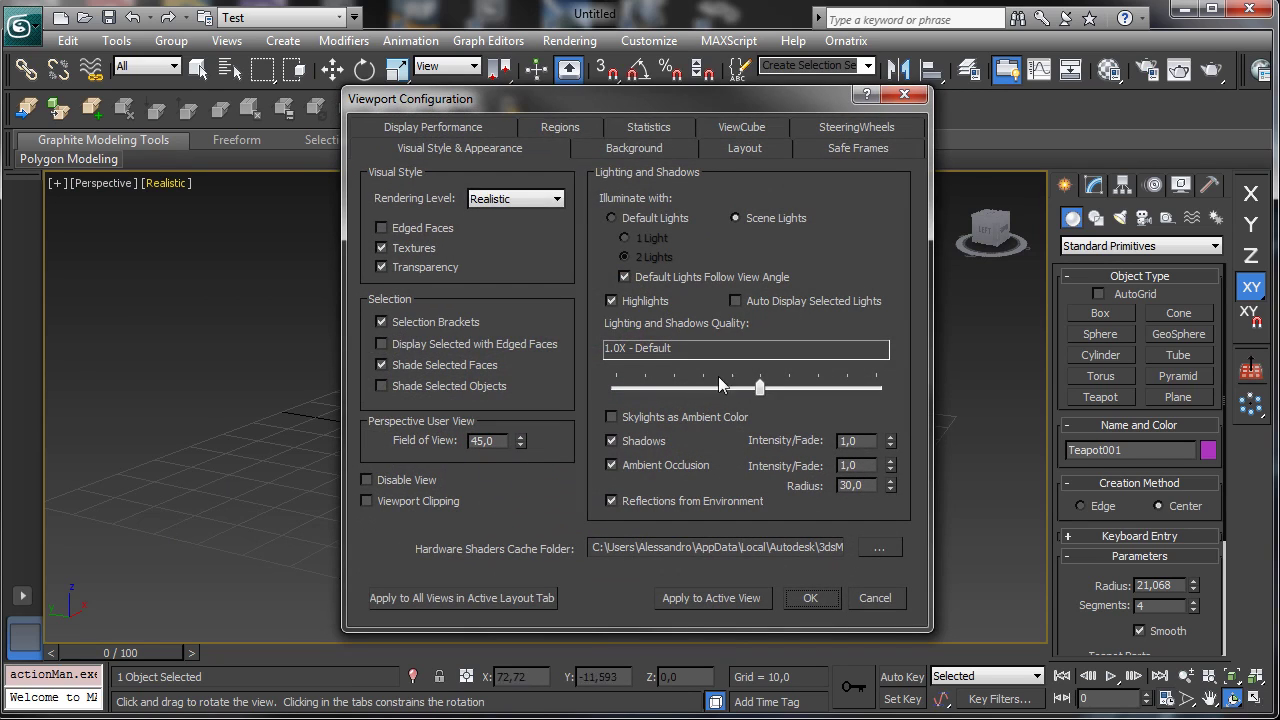
{"action": "left_click", "coordinate": [644, 150]}
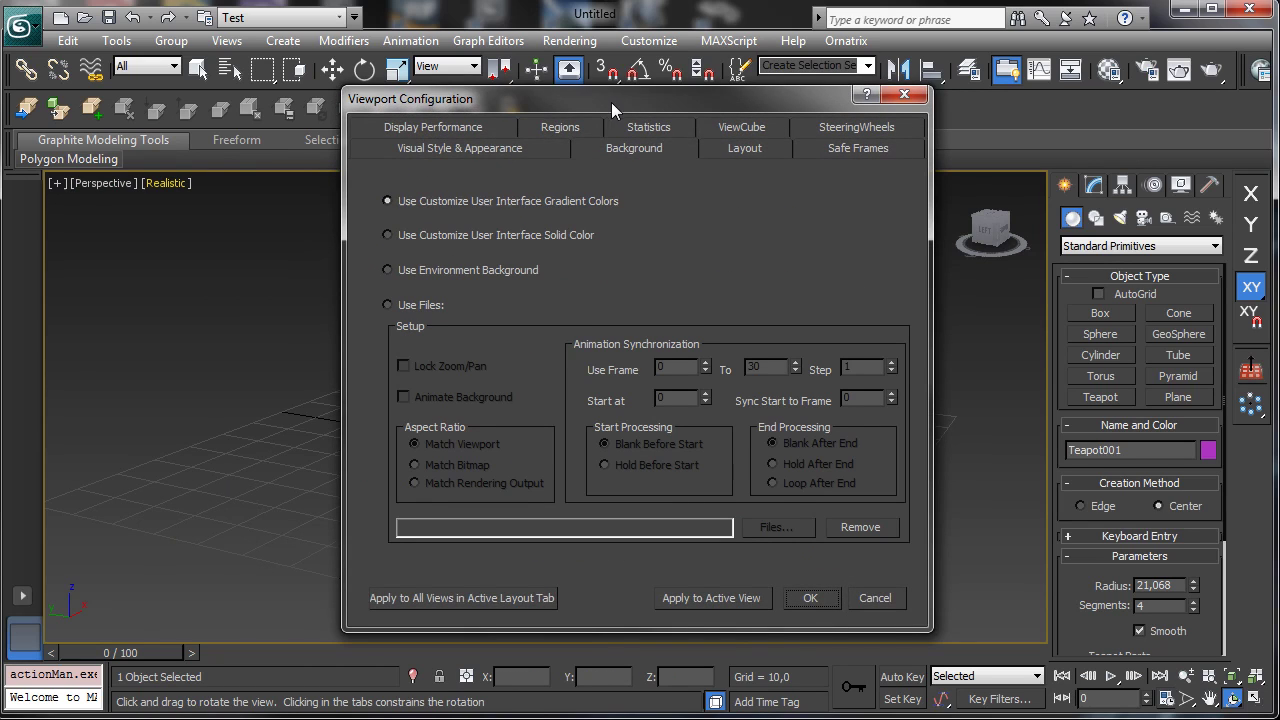
{"action": "left_click_drag", "start_coordinate": [611, 102], "coordinate": [521, 100]}
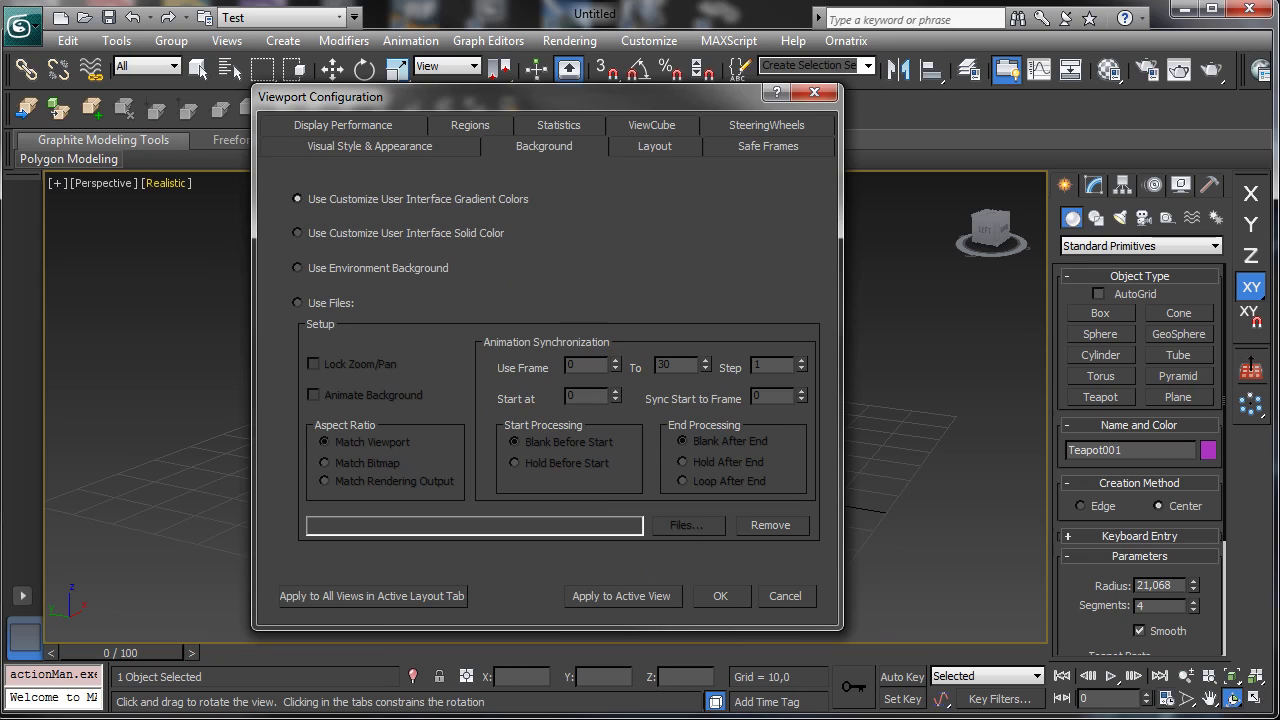
{"action": "left_click_drag", "start_coordinate": [500, 96], "coordinate": [590, 98]}
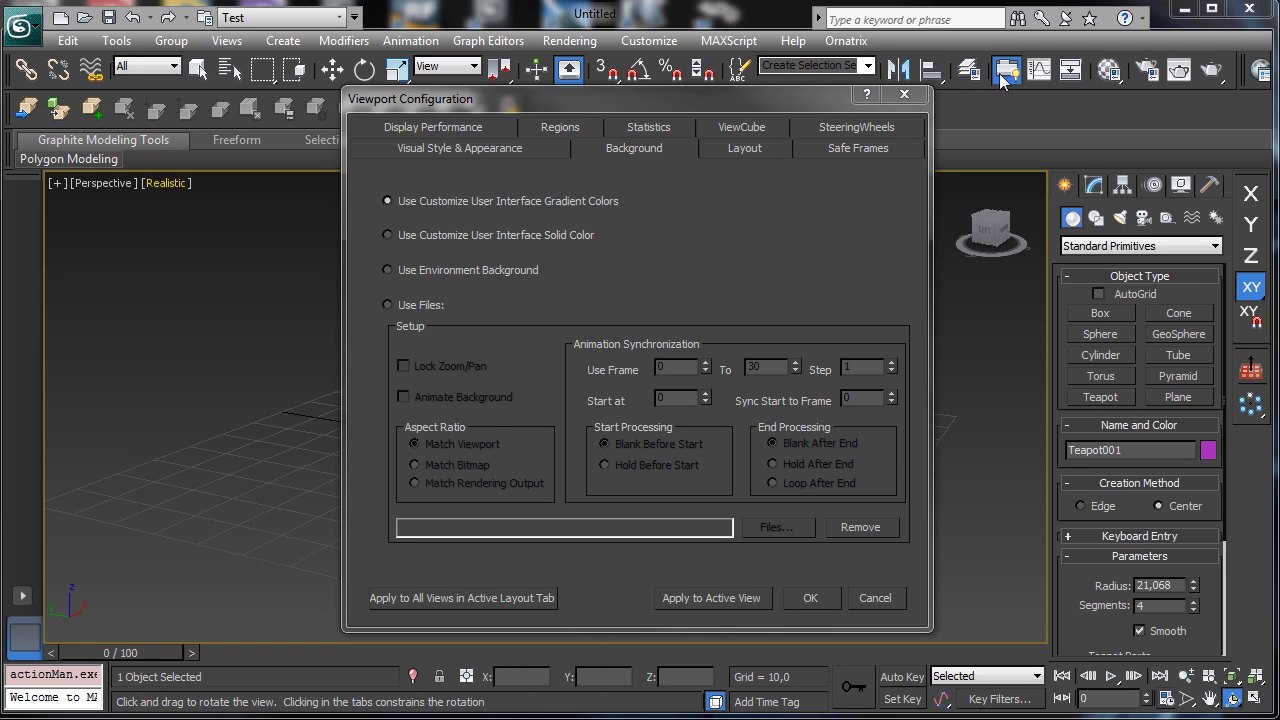
{"action": "left_click", "coordinate": [904, 93]}
Set the Viewport Gradient Background Bottom interface color to RGB 77, 77, 102
{"action": "left_click", "coordinate": [649, 40]}
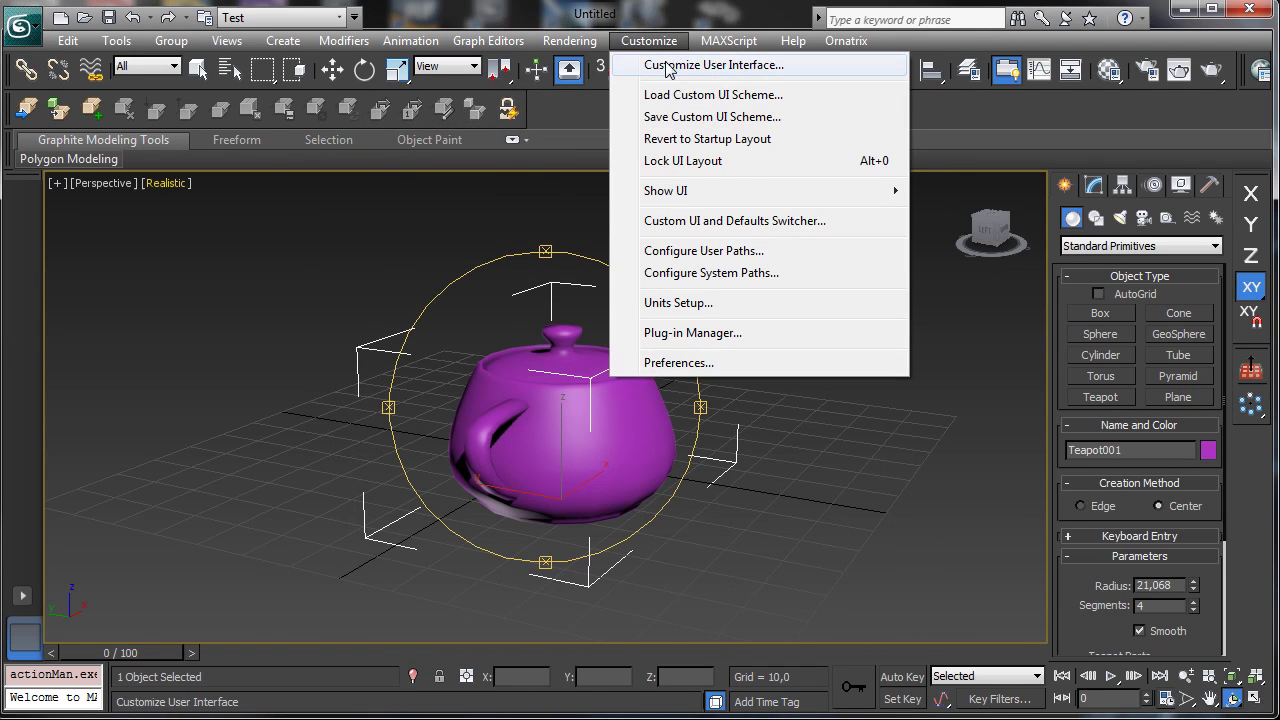
{"action": "left_click", "coordinate": [676, 66]}
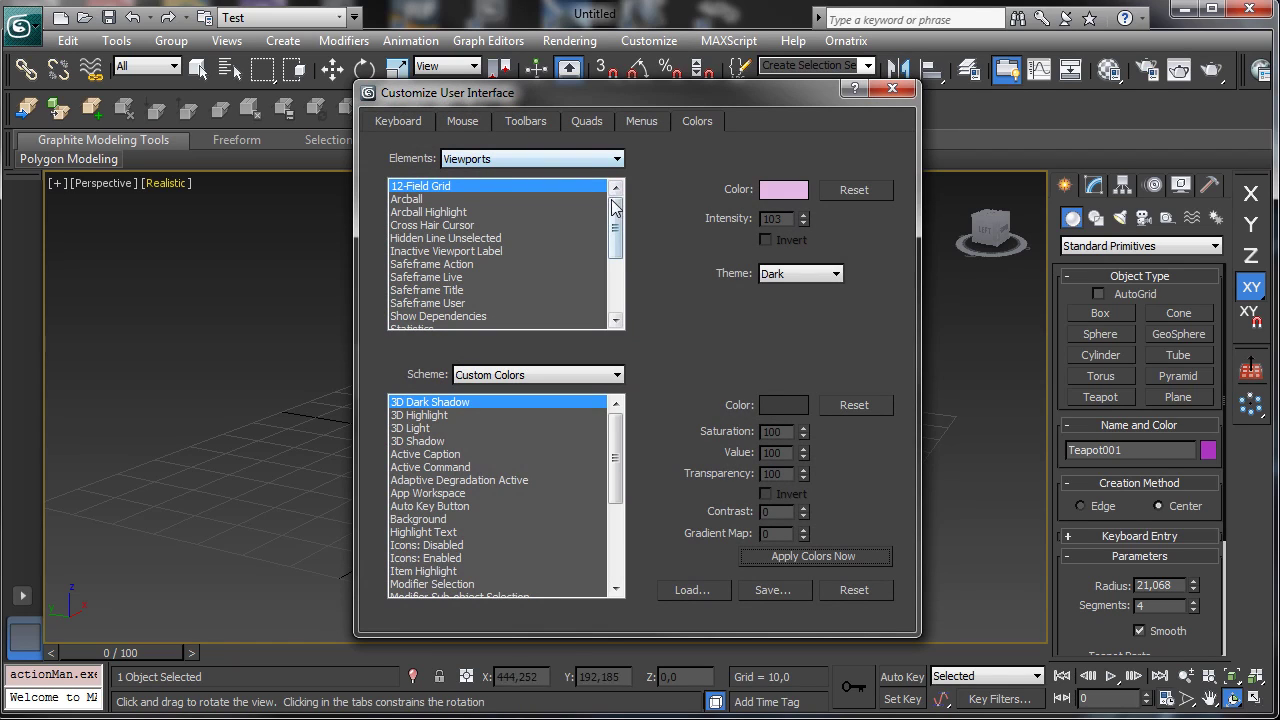
{"action": "left_click_drag", "start_coordinate": [619, 226], "coordinate": [631, 277]}
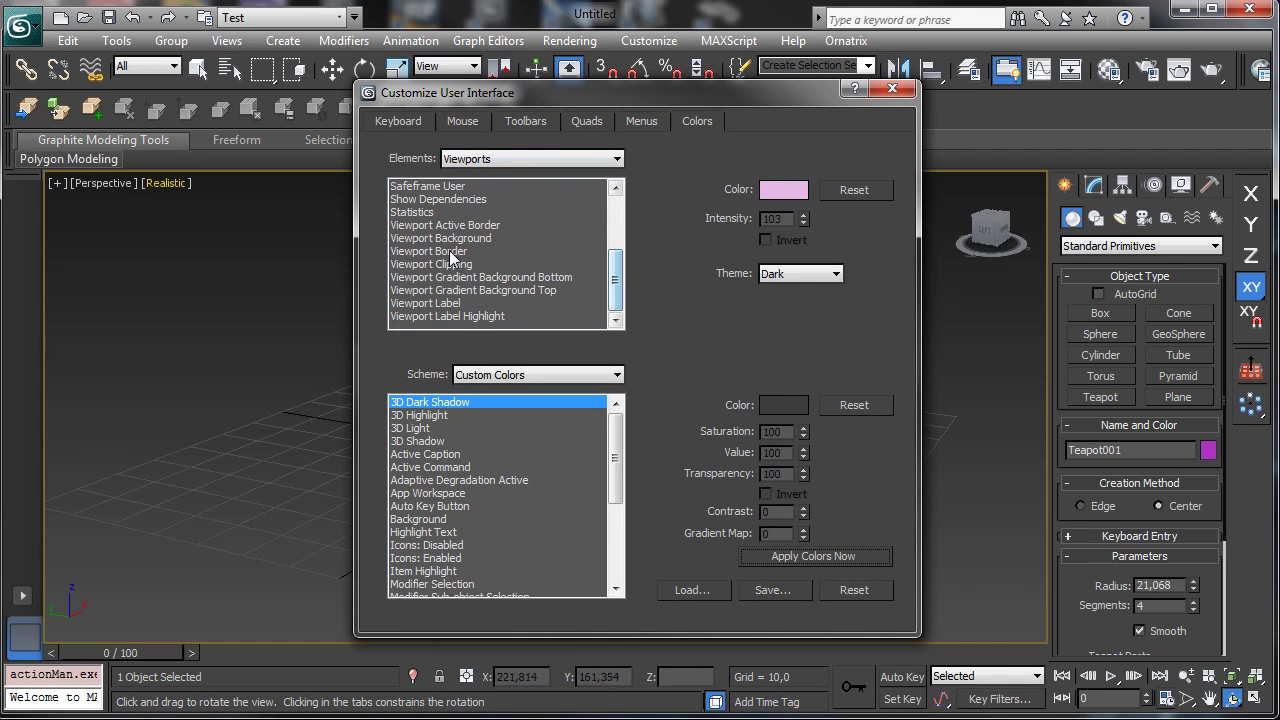
{"action": "left_click", "coordinate": [474, 278]}
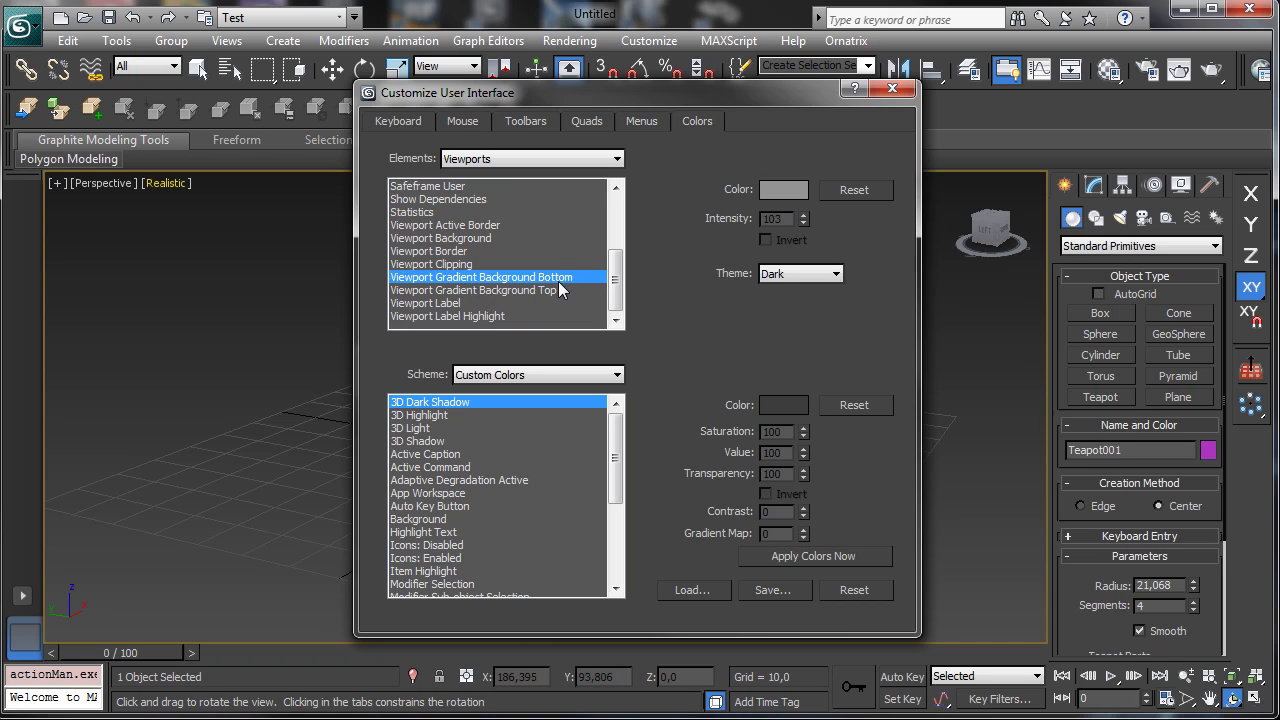
{"action": "left_click", "coordinate": [492, 291]}
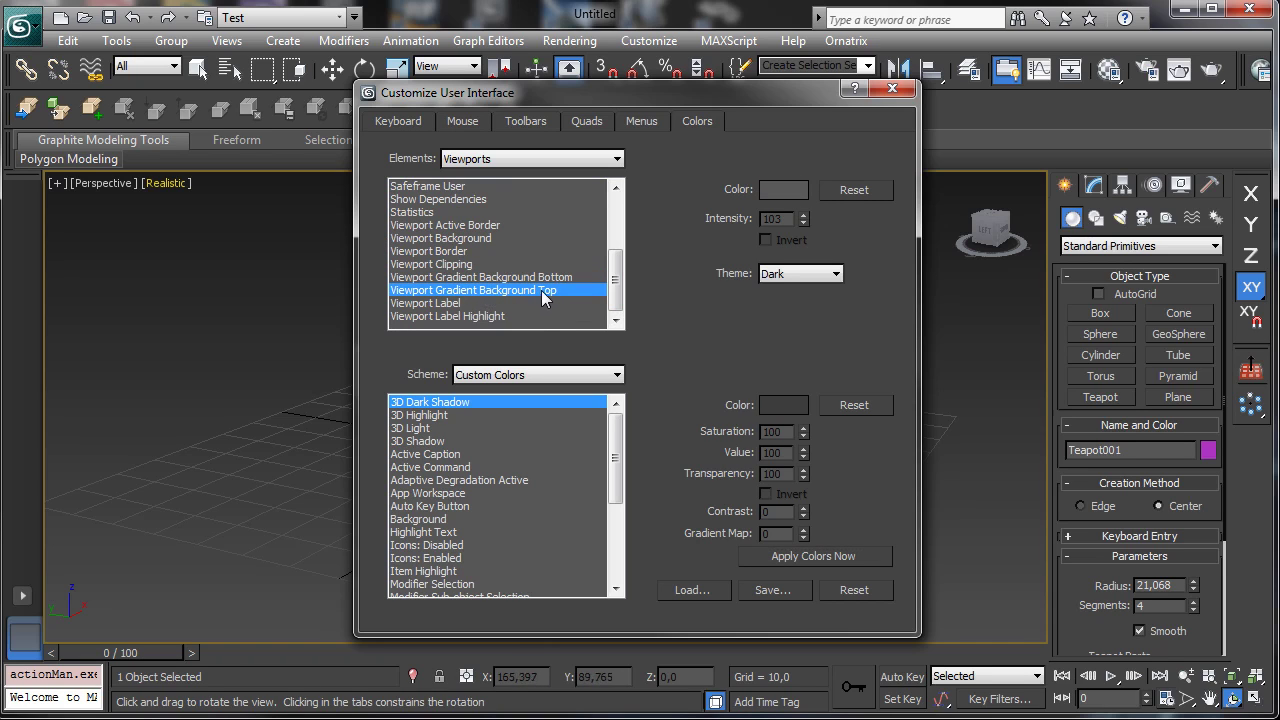
{"action": "left_click", "coordinate": [541, 277]}
{"action": "left_click_drag", "start_coordinate": [721, 96], "coordinate": [386, 108]}
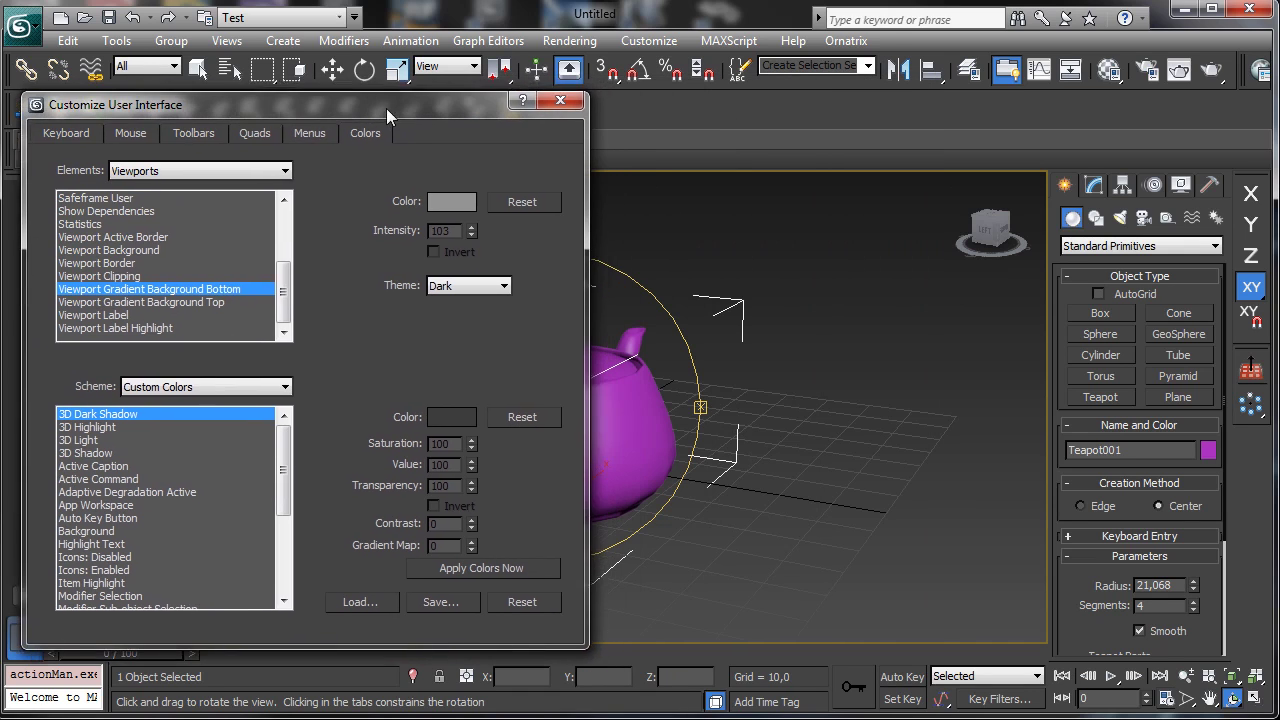
{"action": "left_click", "coordinate": [449, 202]}
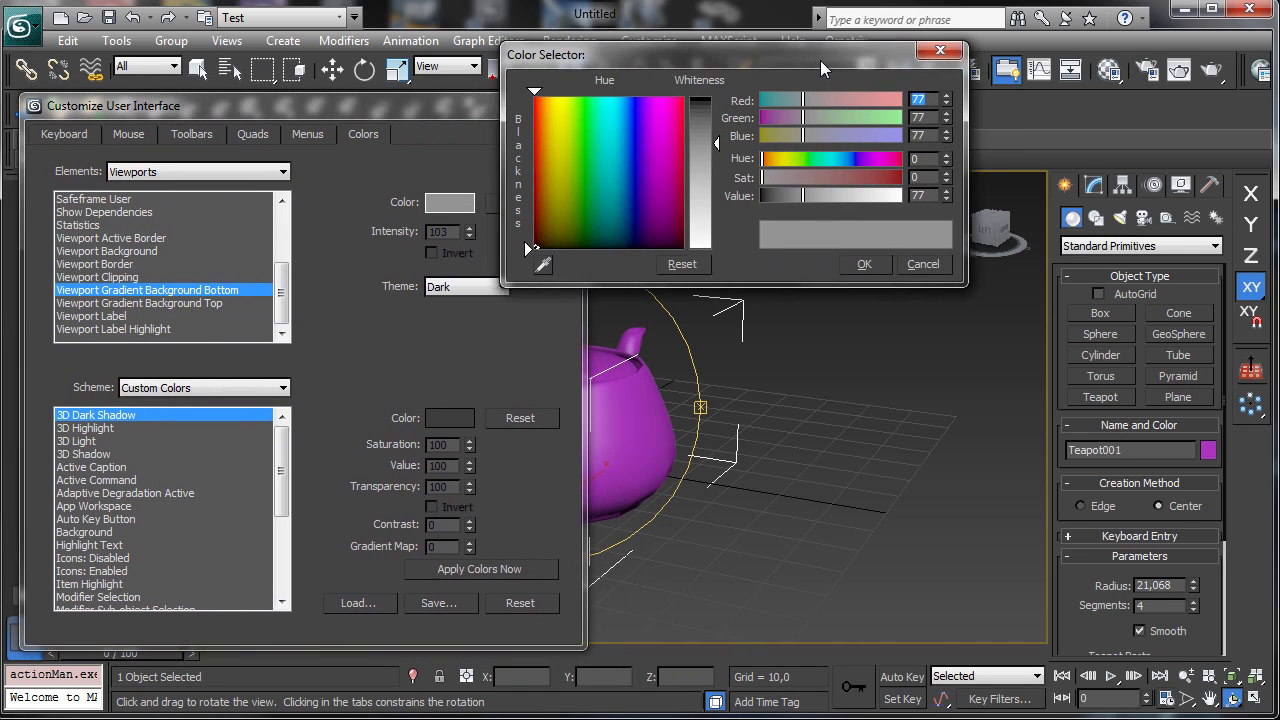
{"action": "left_click", "coordinate": [830, 137]}
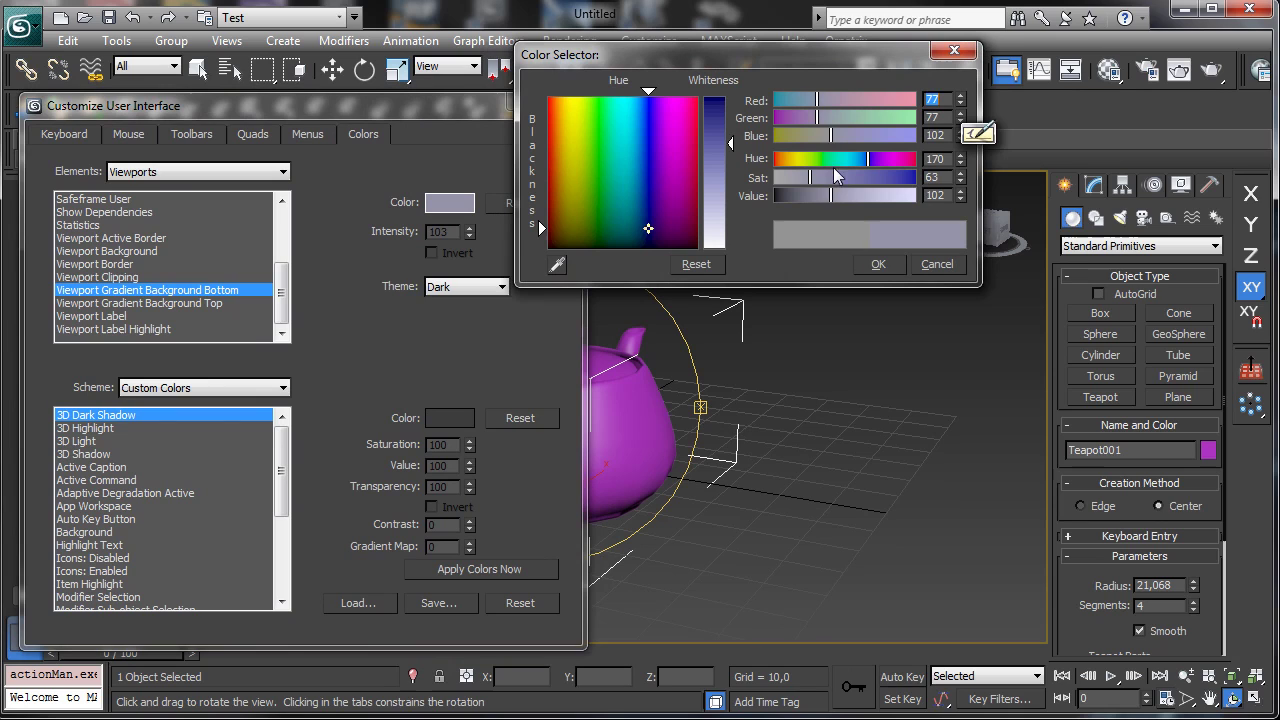
{"action": "left_click", "coordinate": [882, 266]}
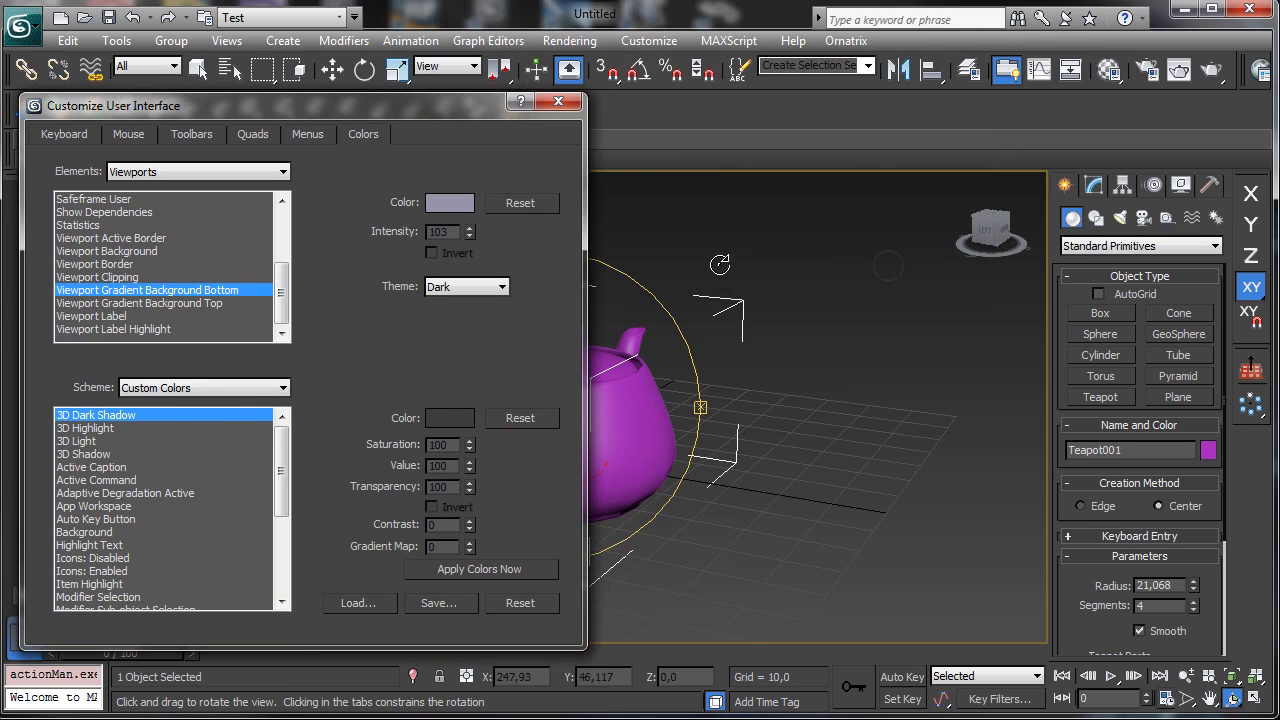
Set the Viewport Gradient Background Top color to RGB 12, 34, 66, apply the interface colors, and close the customization dialog
{"action": "left_click", "coordinate": [180, 303]}
{"action": "left_click", "coordinate": [449, 202]}
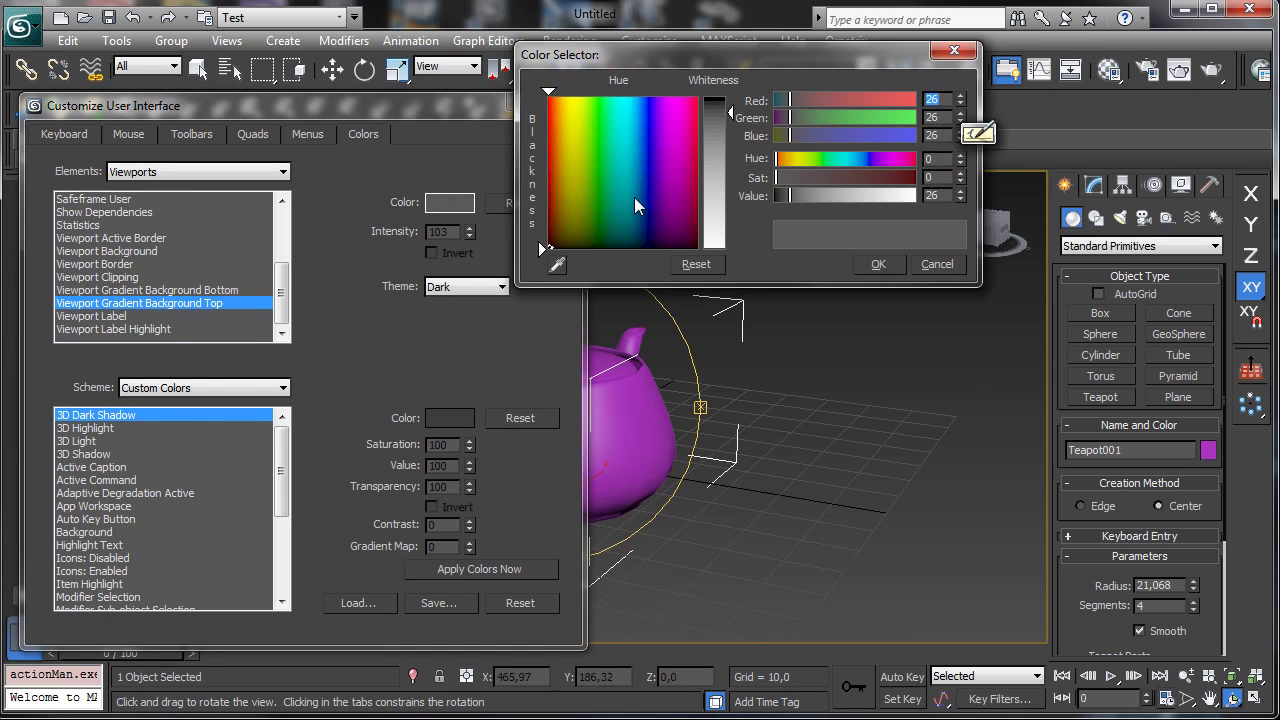
{"action": "left_click", "coordinate": [638, 216]}
{"action": "left_click", "coordinate": [890, 178]}
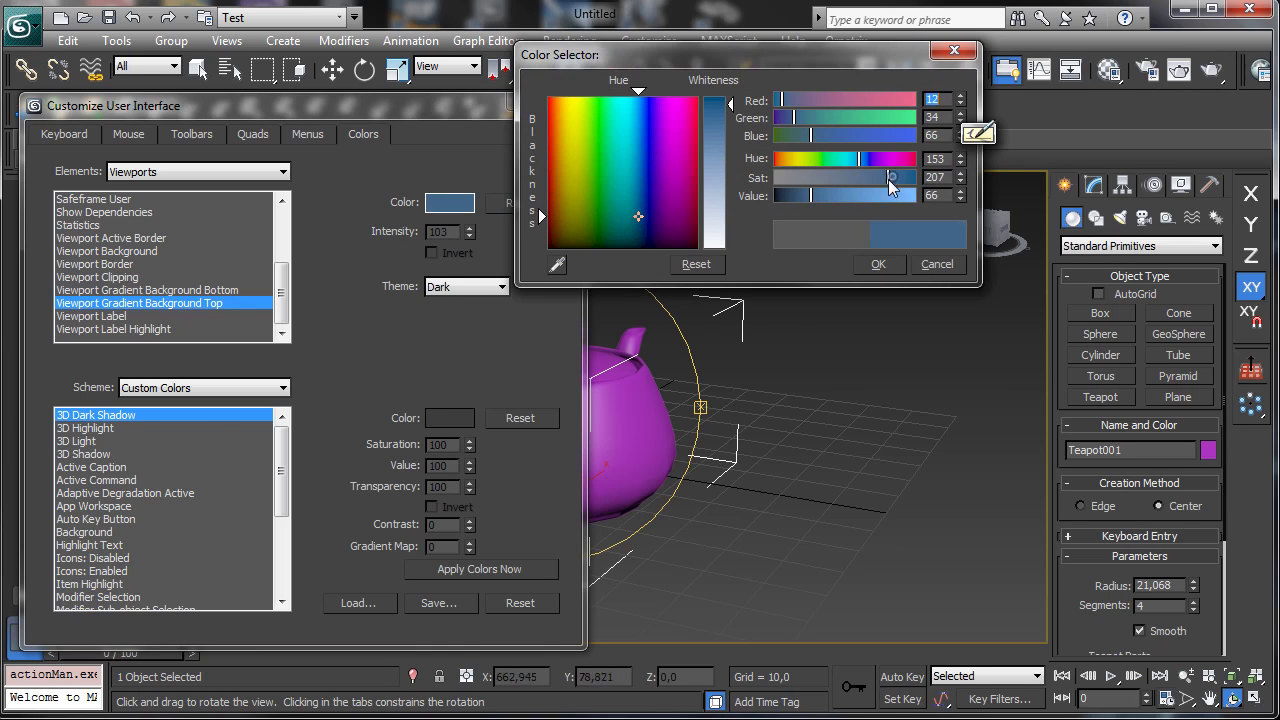
{"action": "left_click", "coordinate": [879, 266]}
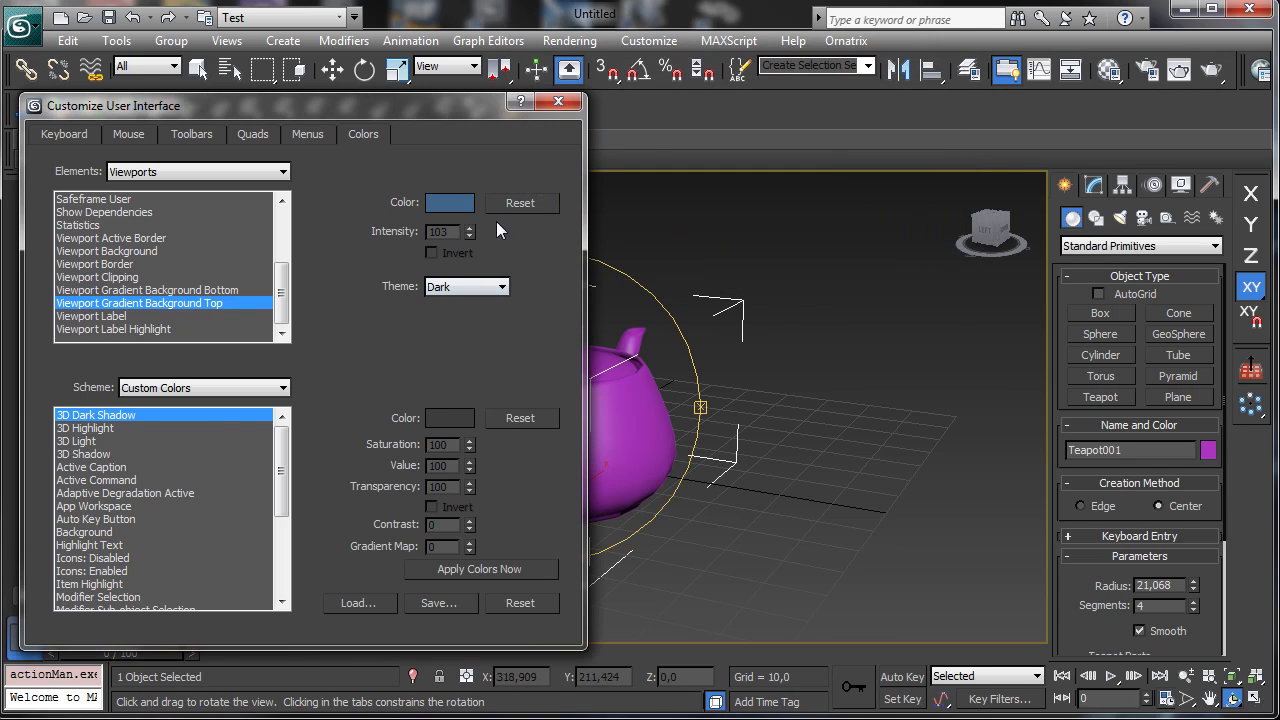
{"action": "left_click", "coordinate": [525, 570]}
{"action": "left_click", "coordinate": [556, 100]}
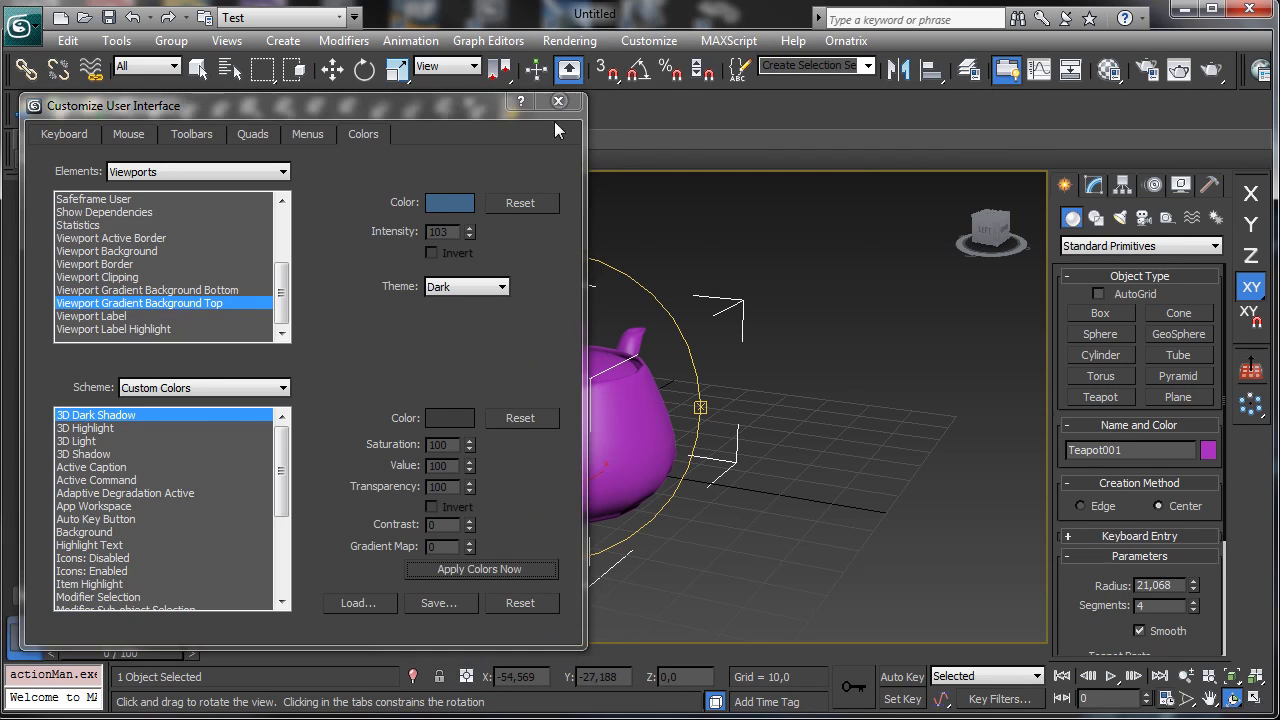
{"action": "left_click_drag", "start_coordinate": [547, 431], "coordinate": [695, 425]}
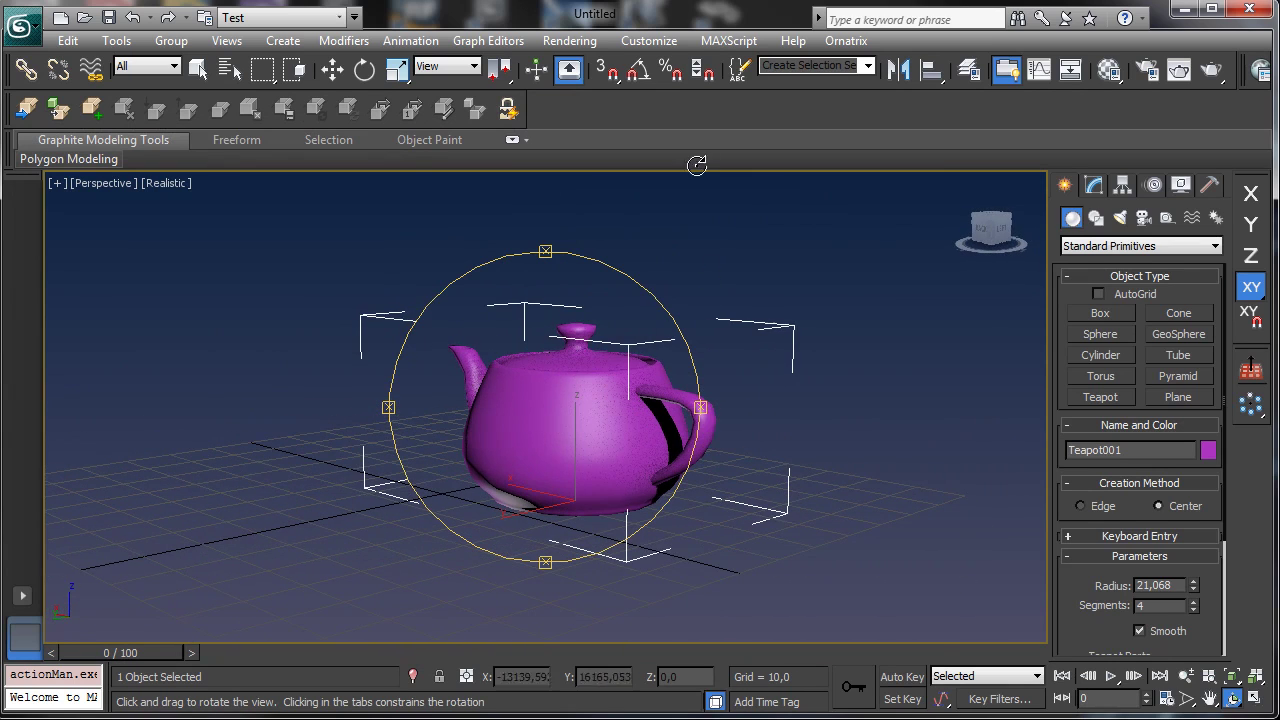
Reopen the interface color customization, reset the Viewport Gradient Background Bottom color, and apply the colors
{"action": "left_click", "coordinate": [649, 40]}
{"action": "key", "text": "Escape"}
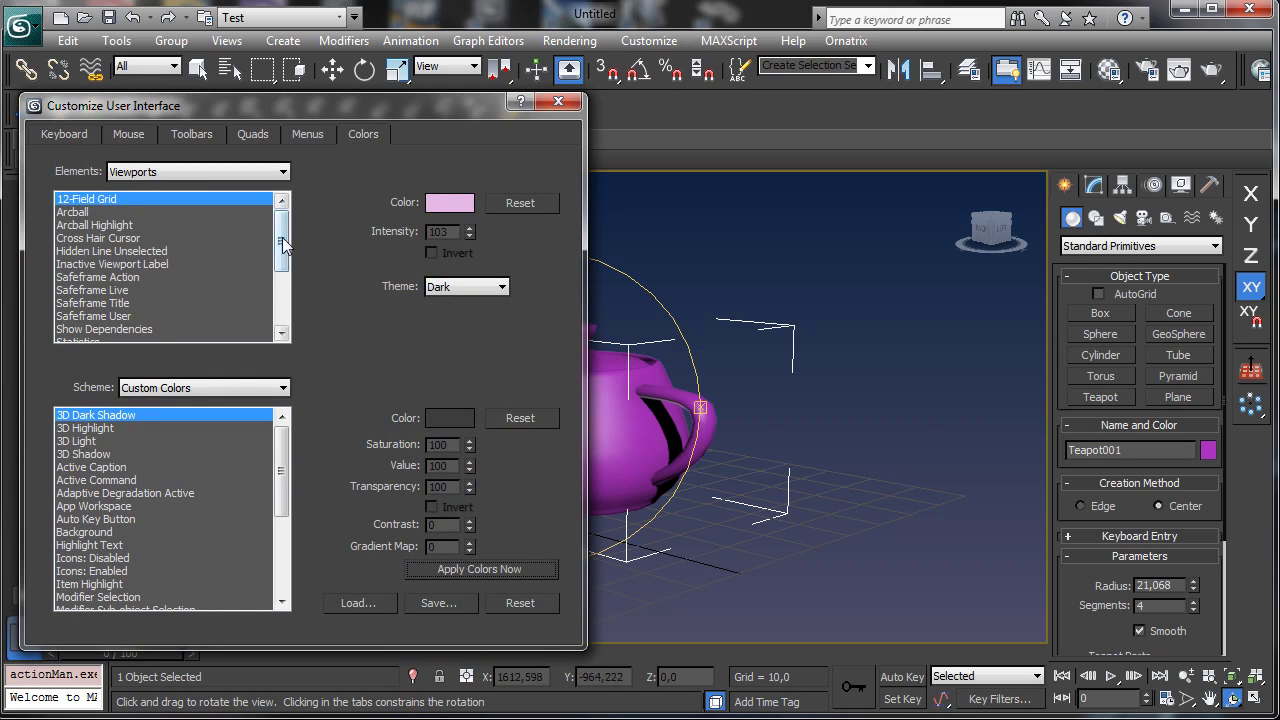
{"action": "left_click_drag", "start_coordinate": [282, 237], "coordinate": [278, 302]}
{"action": "left_click", "coordinate": [165, 289]}
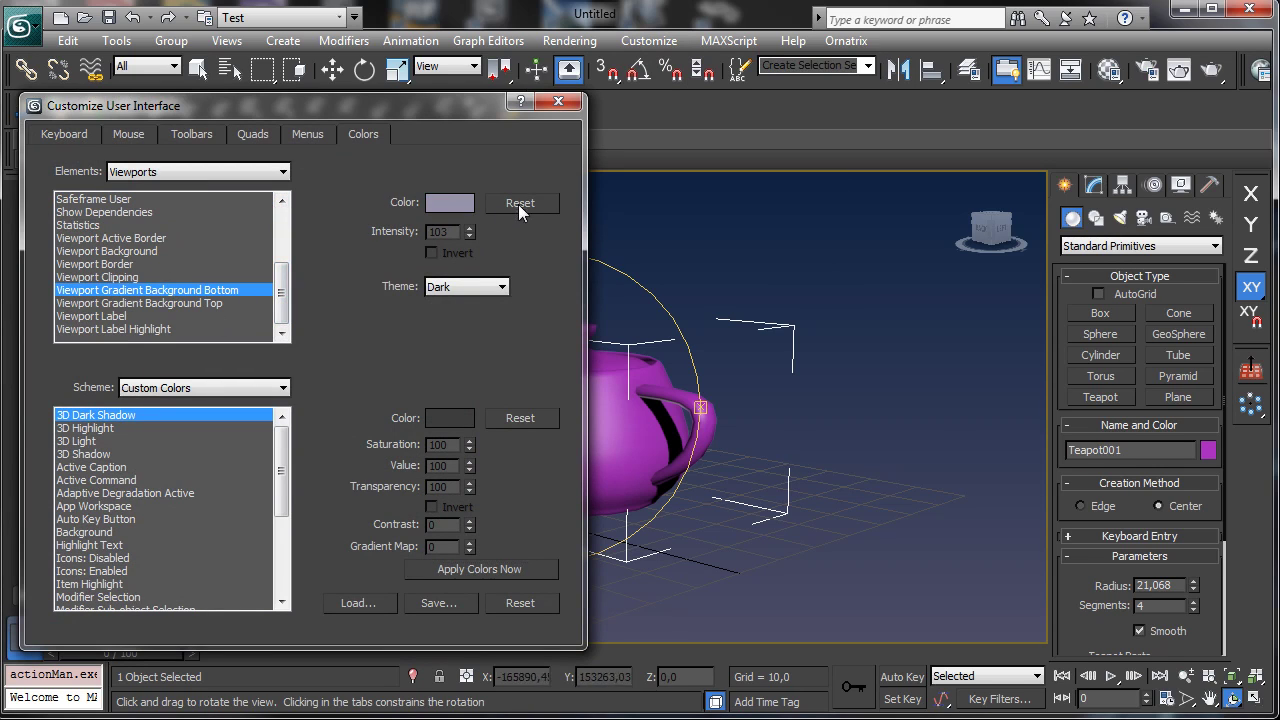
{"action": "left_click", "coordinate": [518, 204]}
{"action": "left_click", "coordinate": [509, 568]}
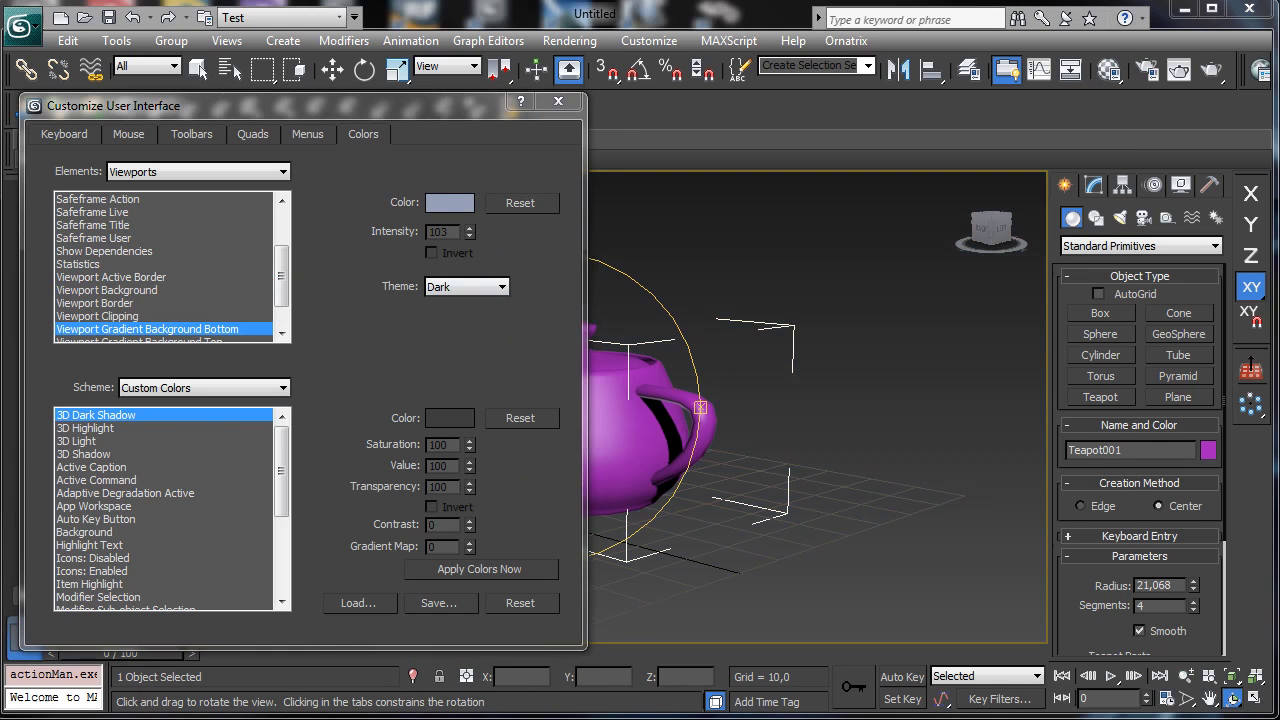
Revert all custom interface color changes, accept the loss of changes, and close the customization dialog
{"action": "left_click", "coordinate": [526, 603]}
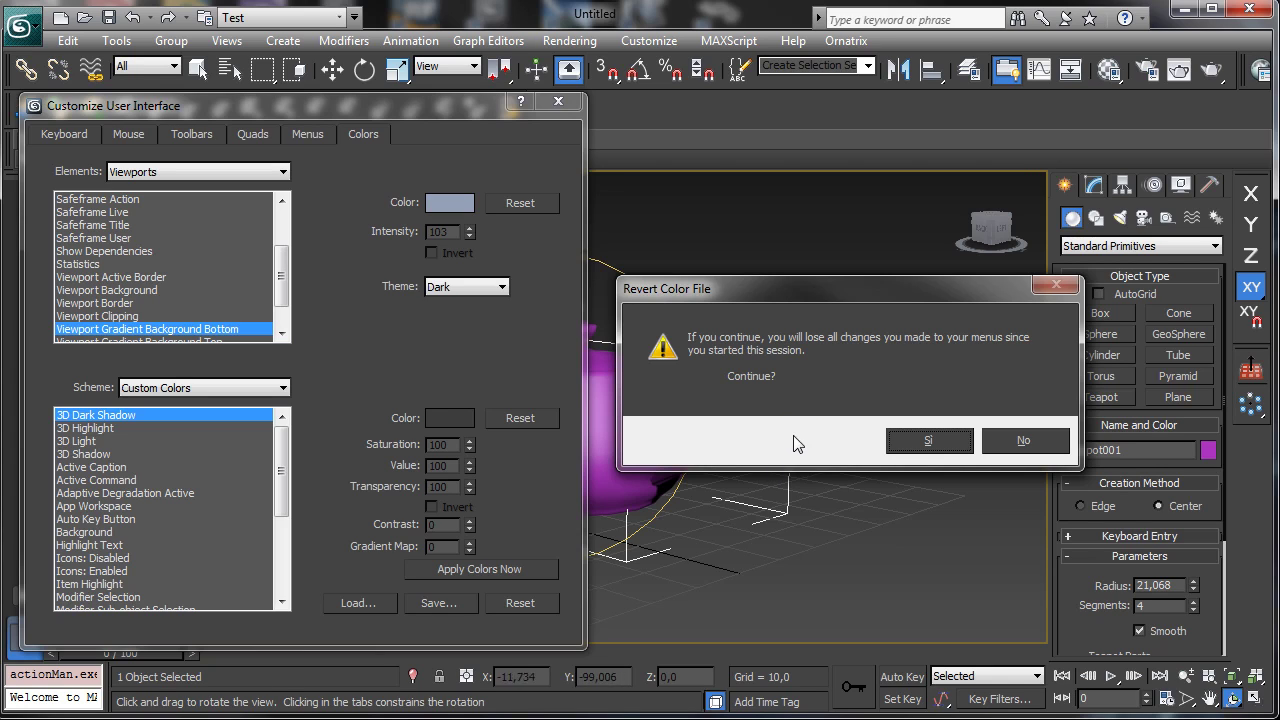
{"action": "left_click", "coordinate": [926, 443]}
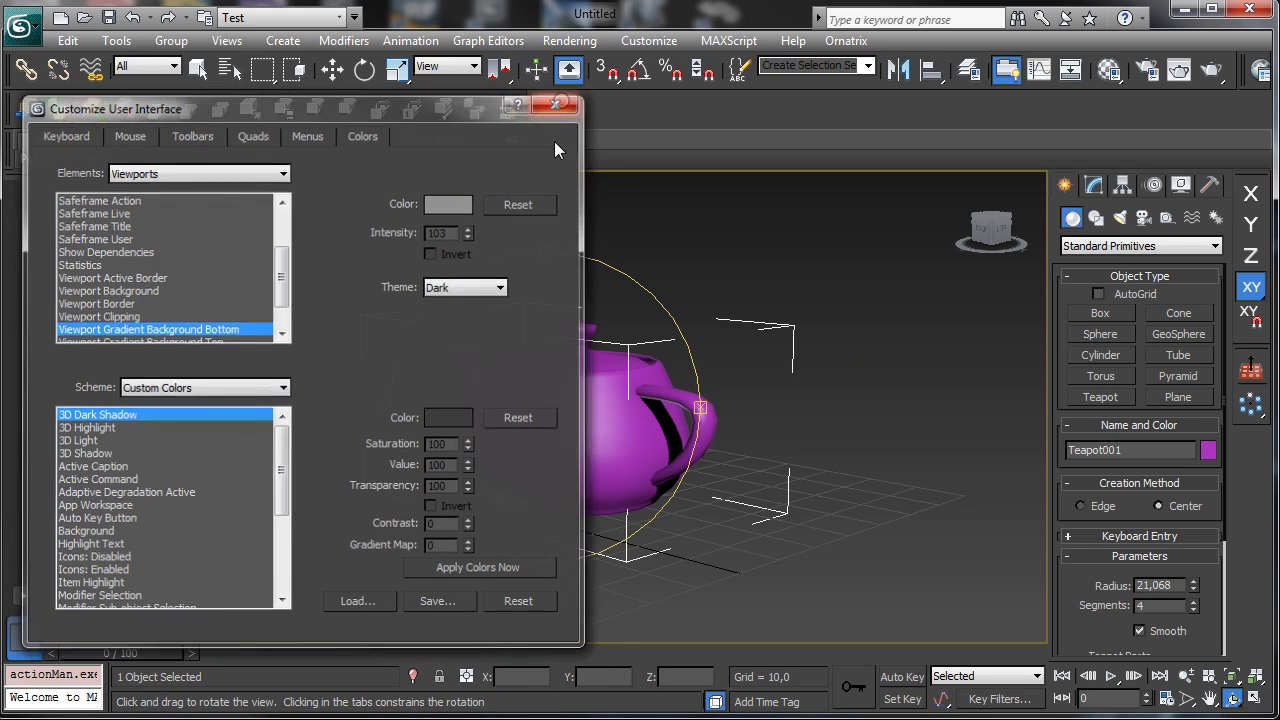
{"action": "left_click", "coordinate": [558, 101]}
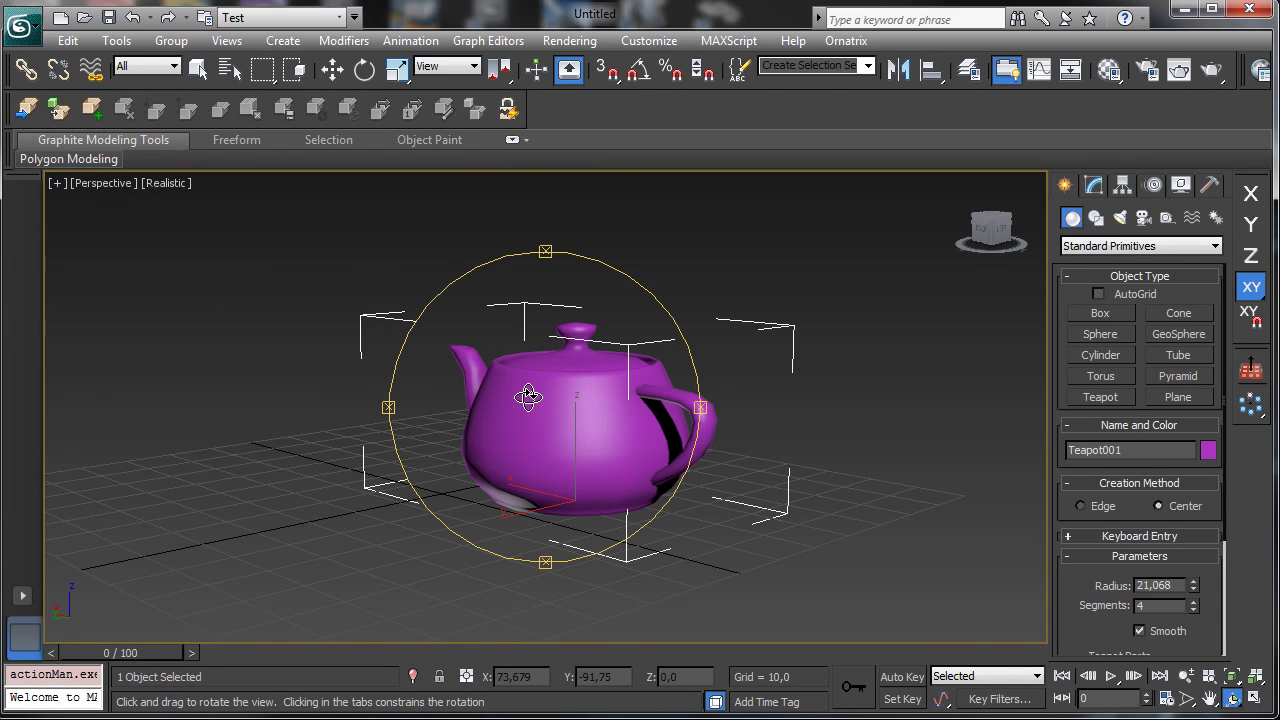
Create a ground plane about 164 long and 137 wide beneath the teapot
{"action": "left_click_drag", "start_coordinate": [521, 439], "coordinate": [580, 397]}
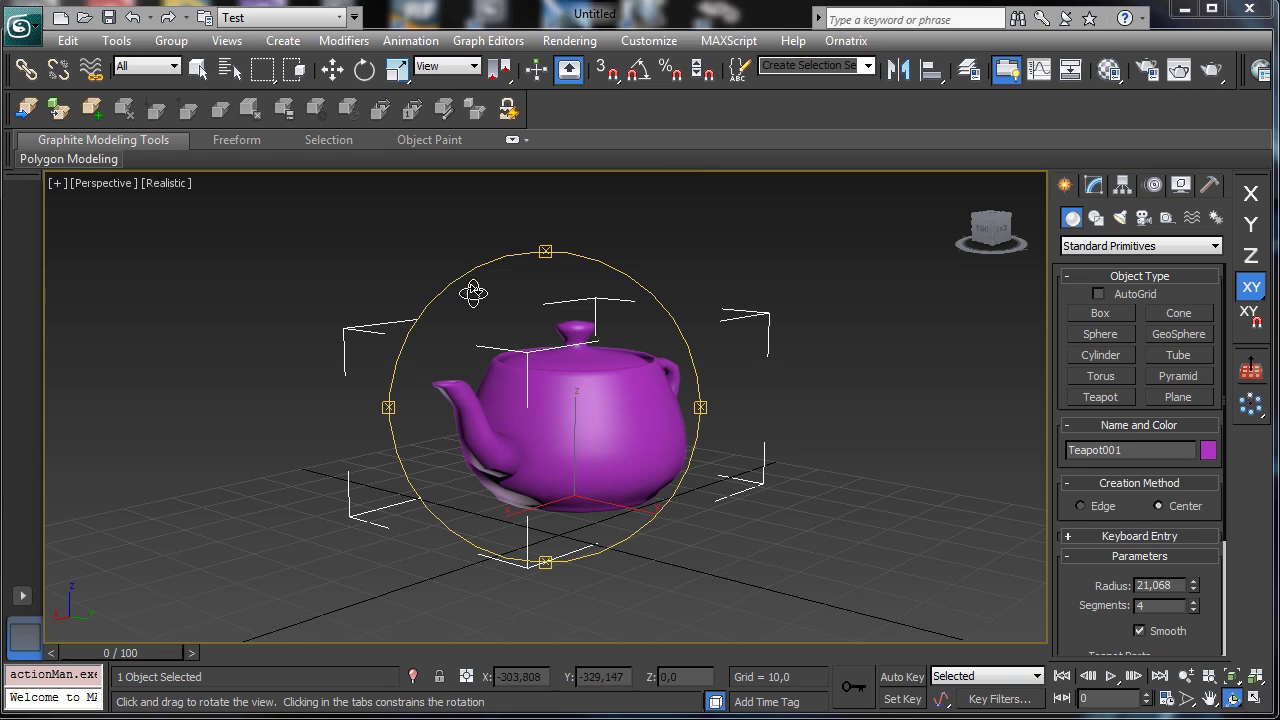
{"action": "left_click", "coordinate": [1177, 398]}
{"action": "left_click_drag", "start_coordinate": [478, 413], "coordinate": [834, 586]}
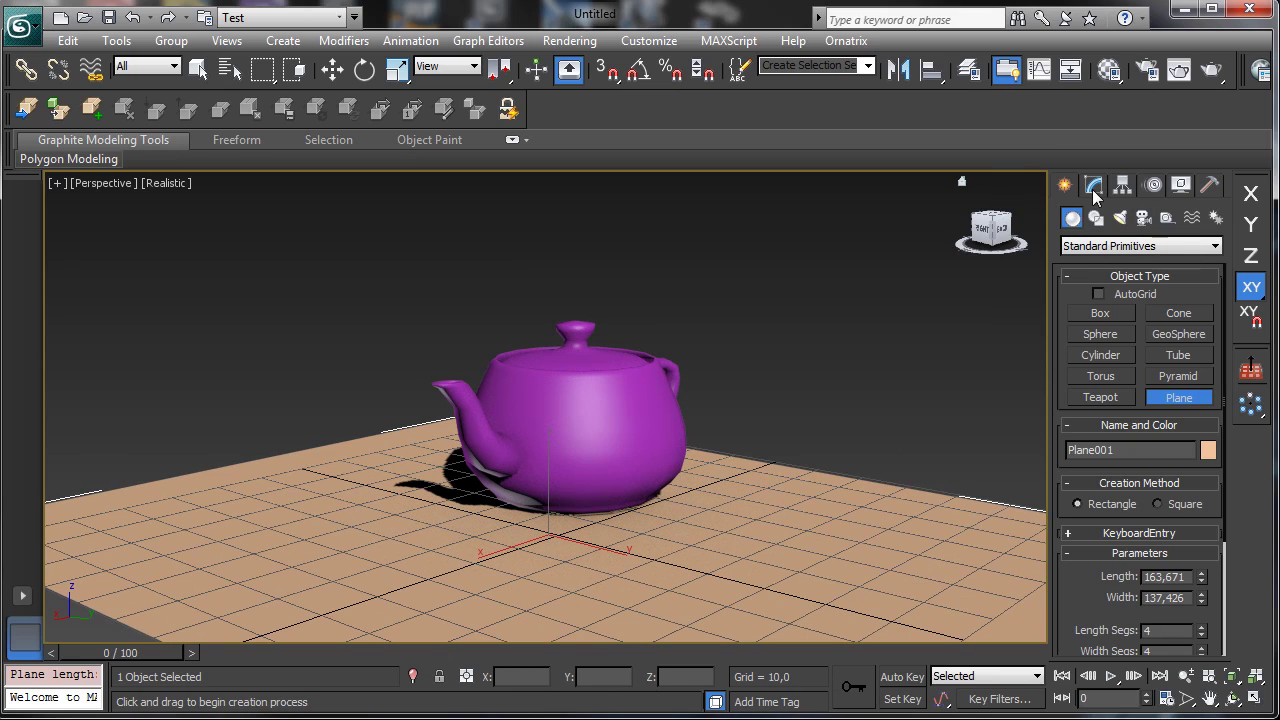
Add a standard Skylight on the ground plane beside the teapot
{"action": "left_click", "coordinate": [1120, 217]}
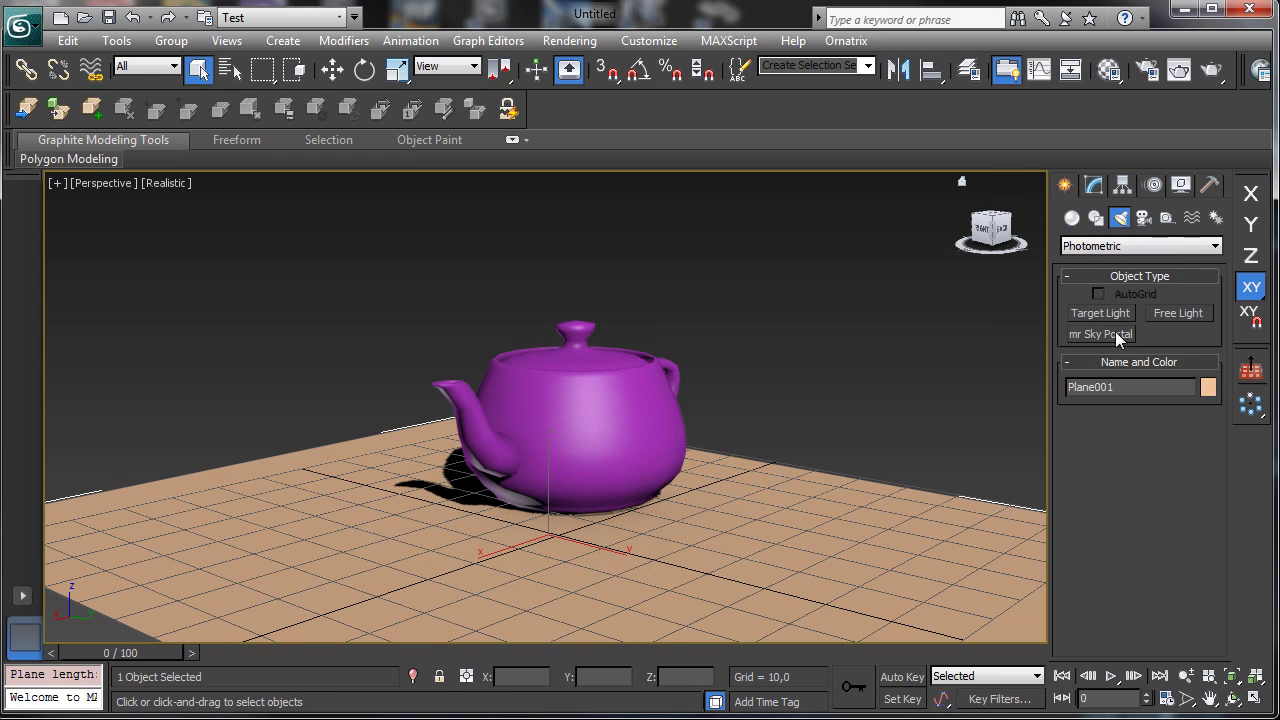
{"action": "left_click", "coordinate": [1158, 250]}
{"action": "left_click", "coordinate": [1165, 278]}
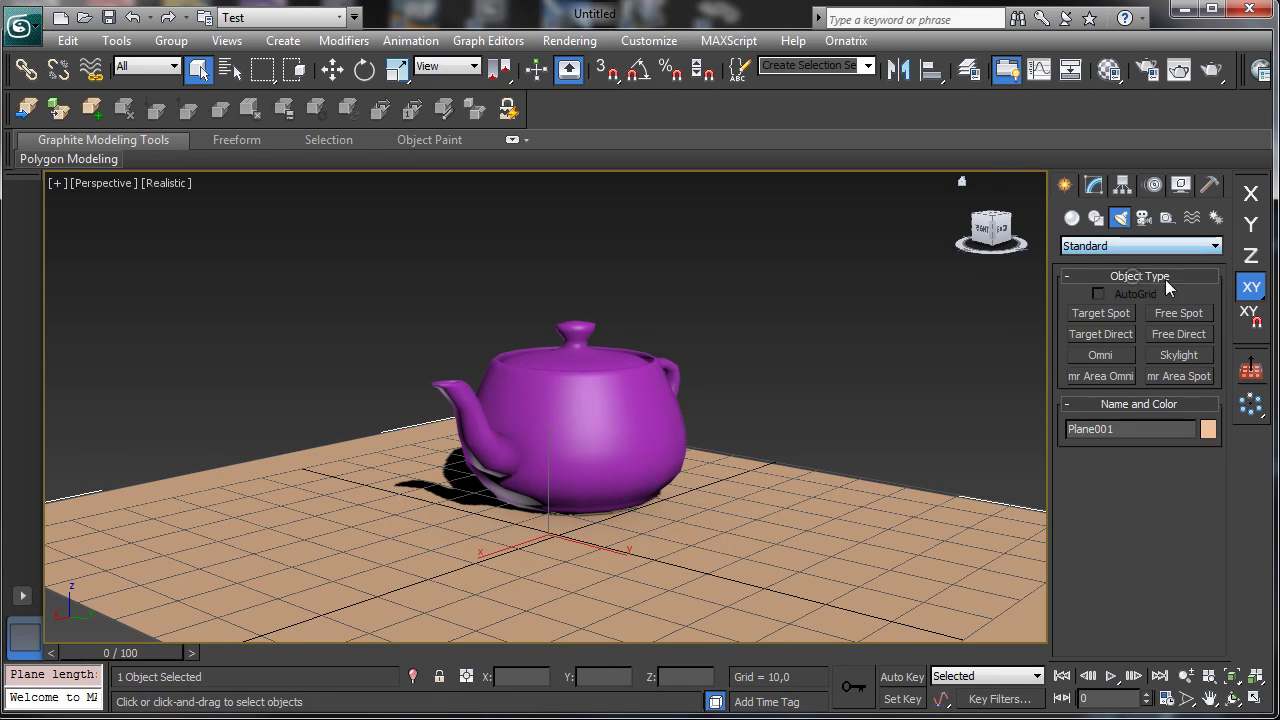
{"action": "left_click", "coordinate": [1179, 355]}
{"action": "left_click", "coordinate": [912, 507]}
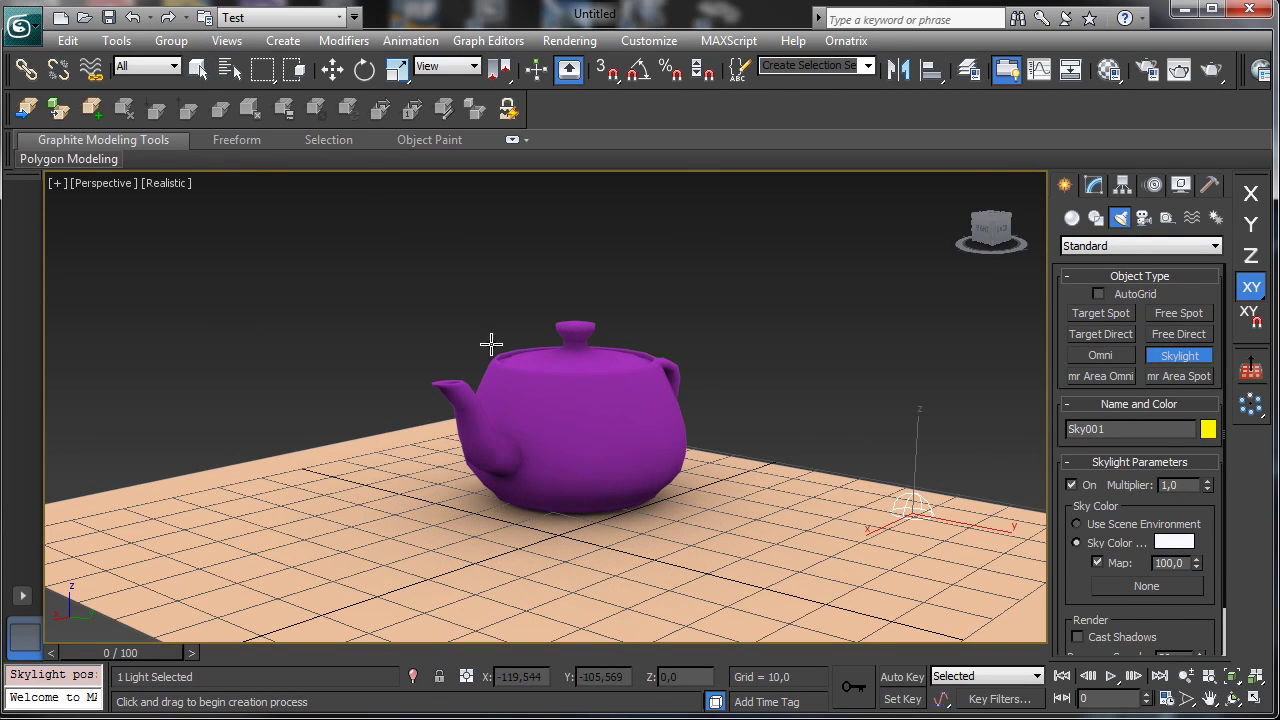
Hide the viewport grid and orbit the perspective view slightly around the teapot
{"action": "key", "text": "g"}
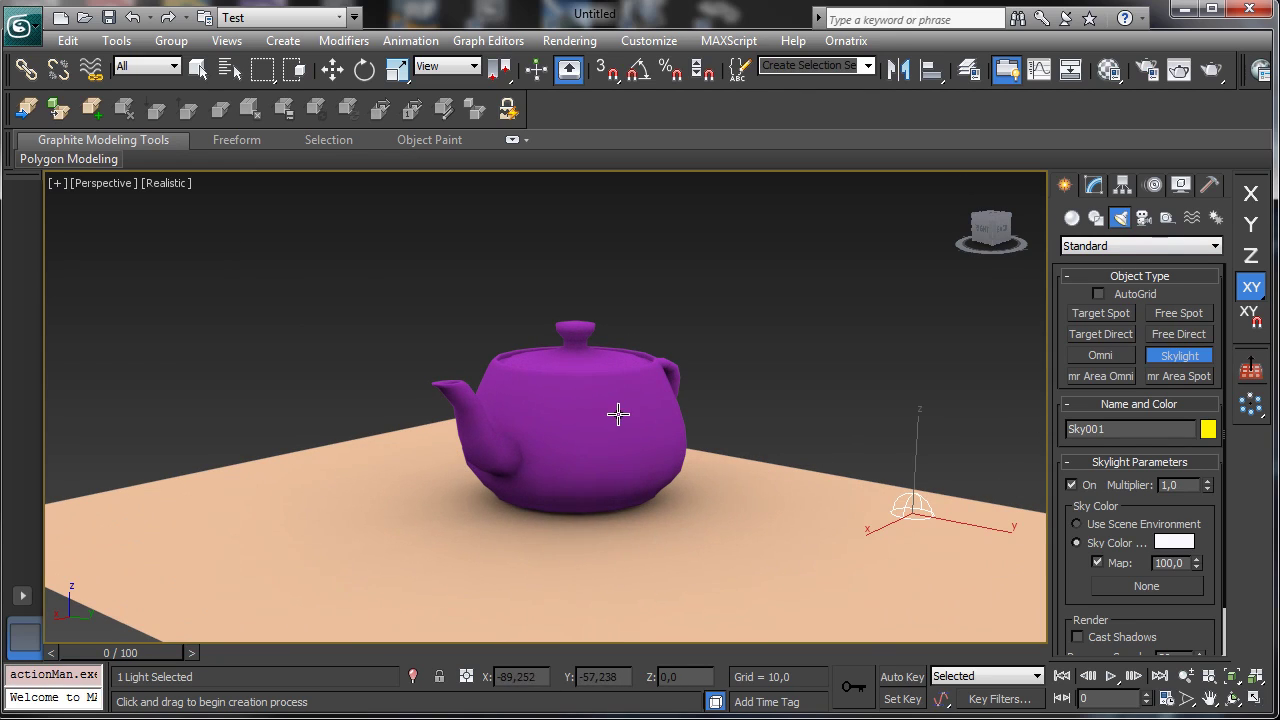
{"action": "left_click", "coordinate": [1232, 698]}
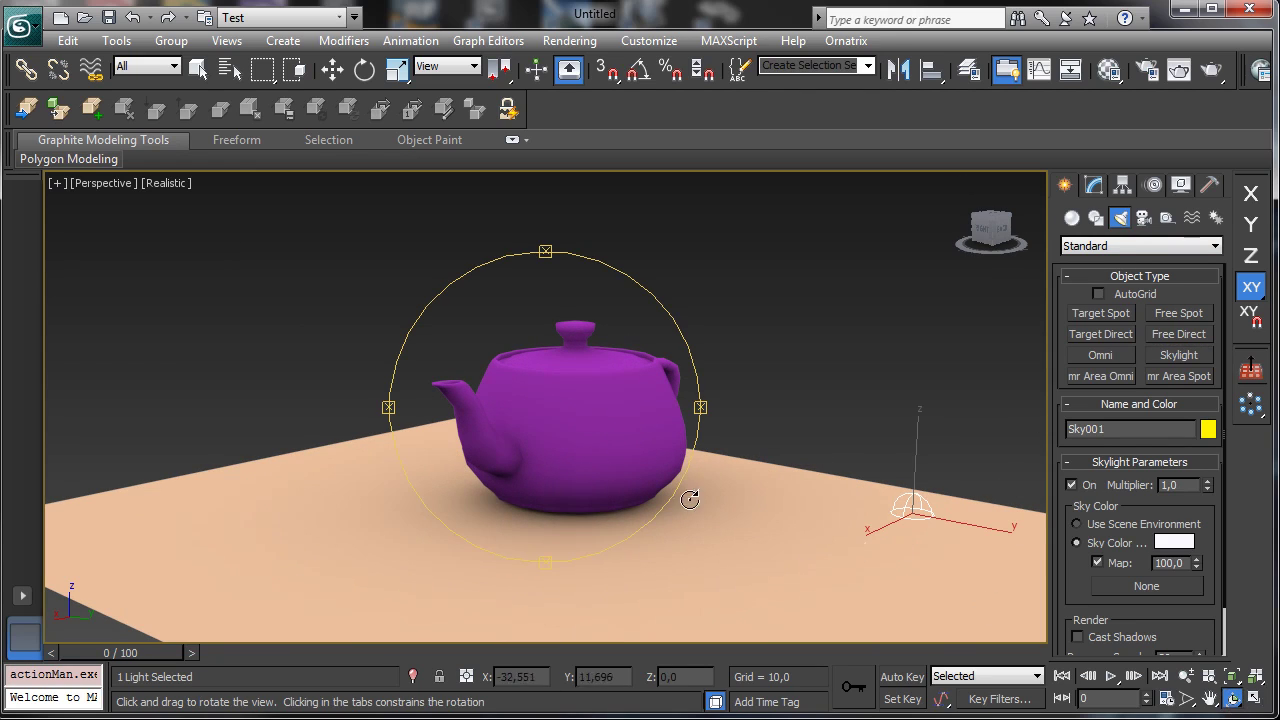
{"action": "mouse_move", "coordinate": [597, 471]}
{"action": "left_mouse_down"}
{"action": "mouse_move", "coordinate": [543, 471]}
{"action": "mouse_move", "coordinate": [640, 466]}
{"action": "mouse_move", "coordinate": [589, 471]}
{"action": "left_mouse_up"}
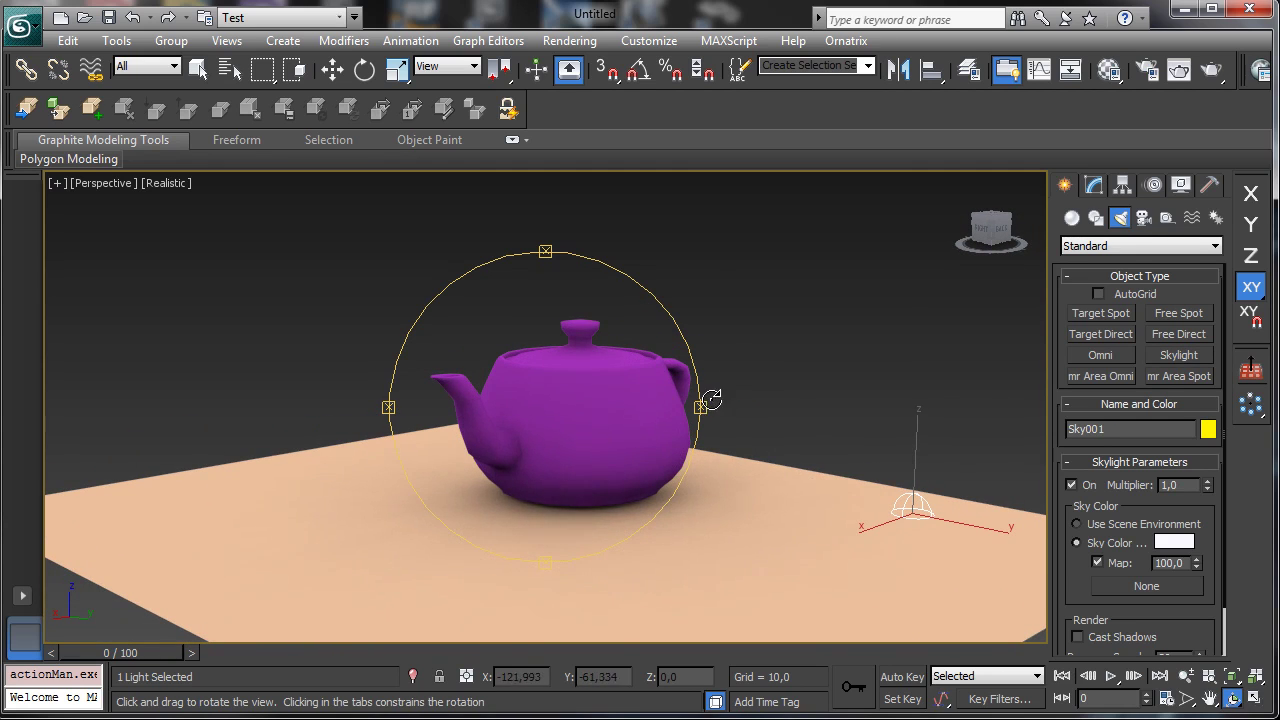
{"action": "left_click", "coordinate": [199, 68]}
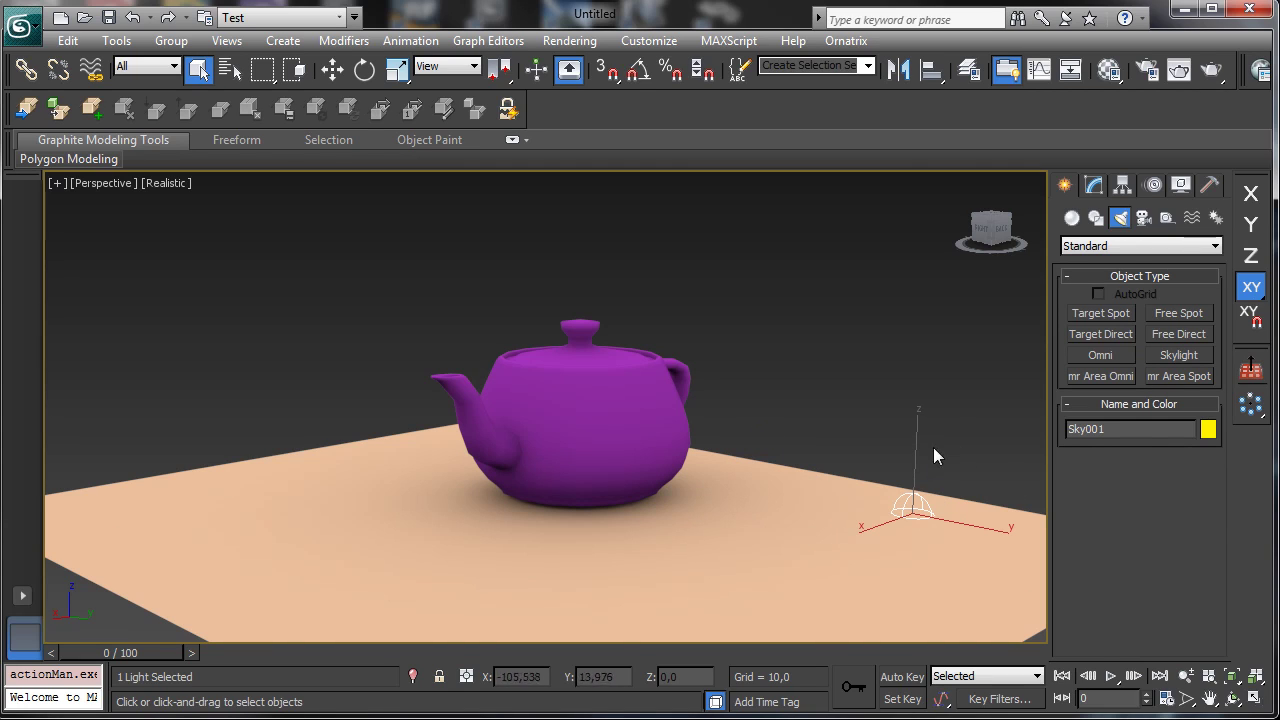
Edit the skylight's parameters and choose a Bitmap as its sky color map
{"action": "left_click", "coordinate": [1094, 186]}
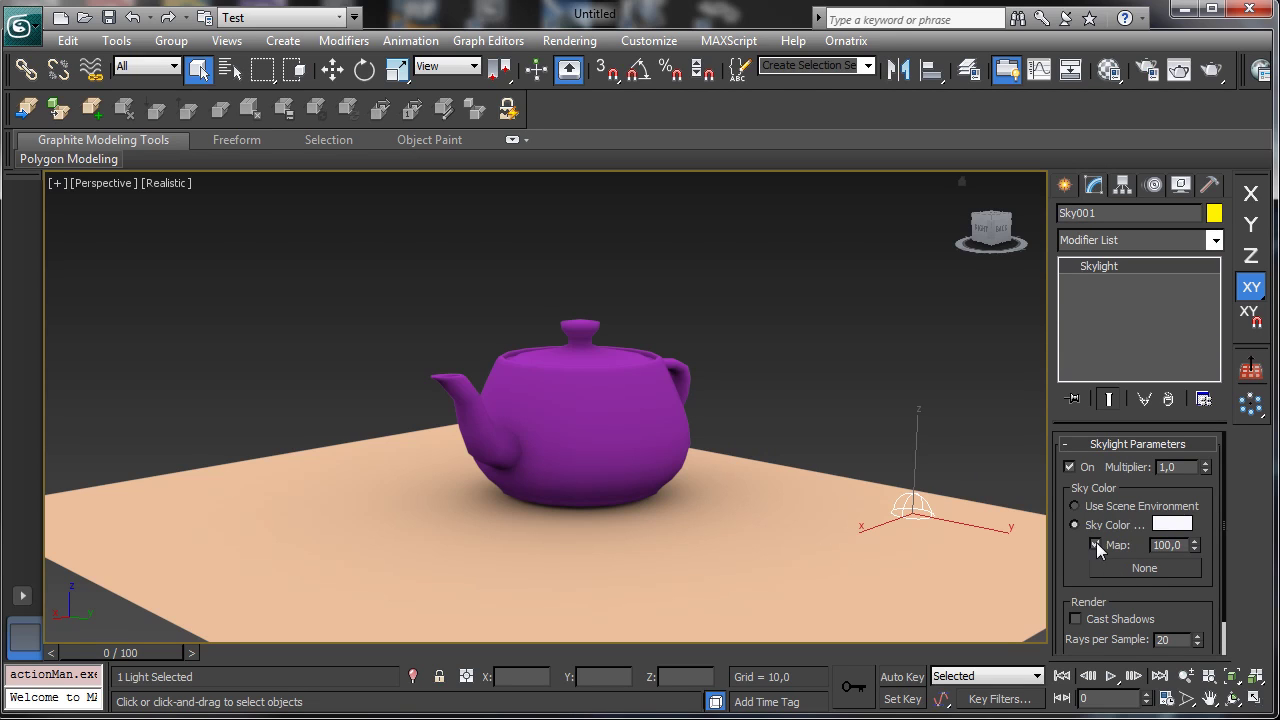
{"action": "left_click", "coordinate": [1144, 567]}
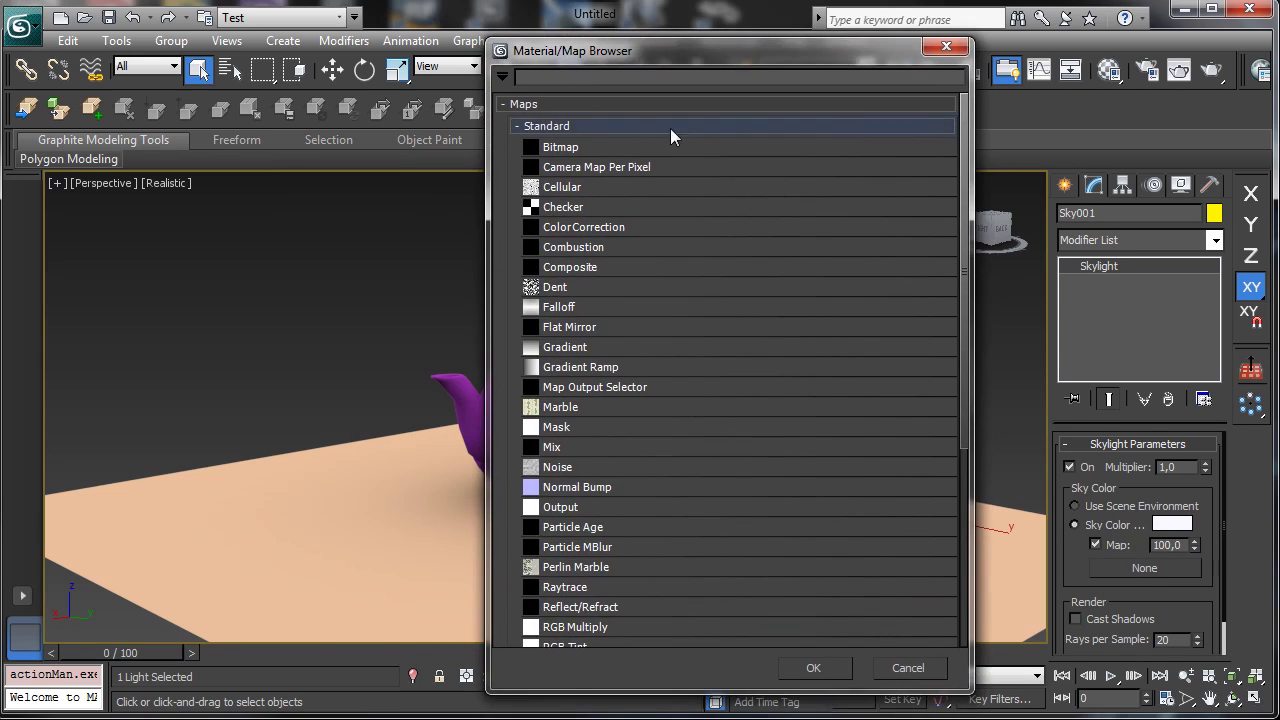
{"action": "double_click", "coordinate": [600, 148]}
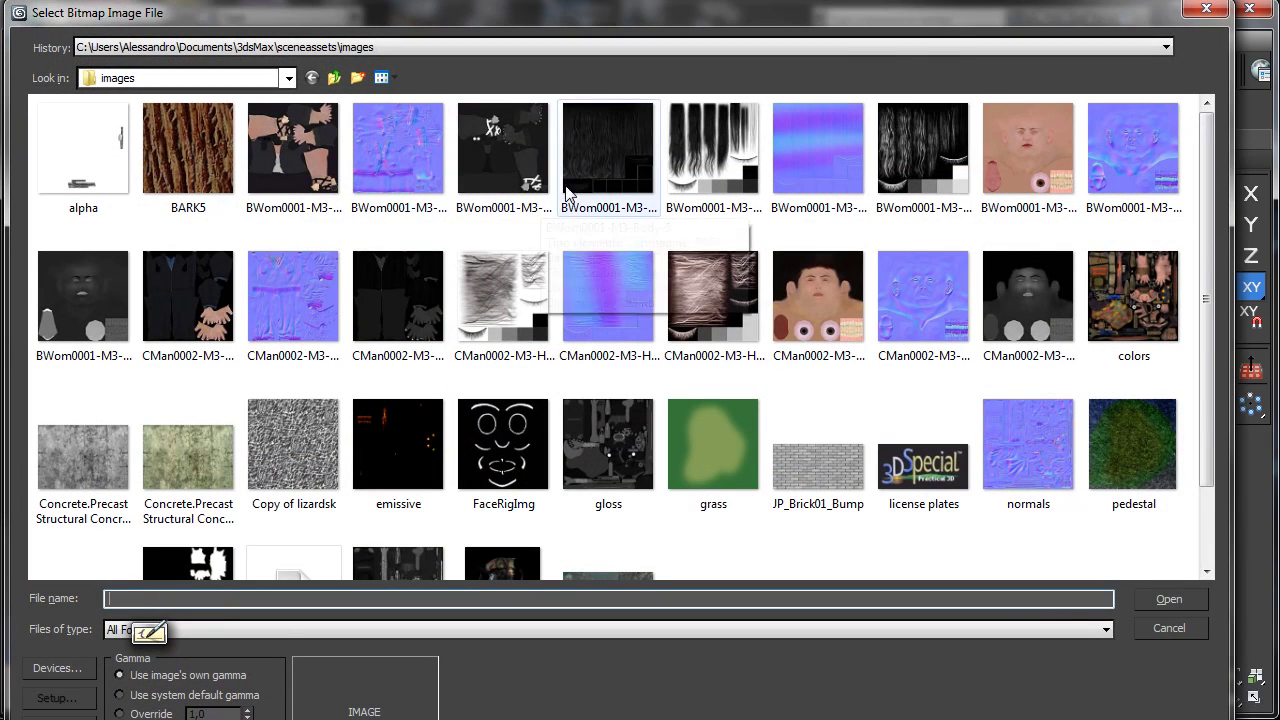
Browse for the bitmap file in C:\Program Files\Autodesk\3ds Max 2012\maps\HDRs
{"action": "left_click", "coordinate": [334, 78]}
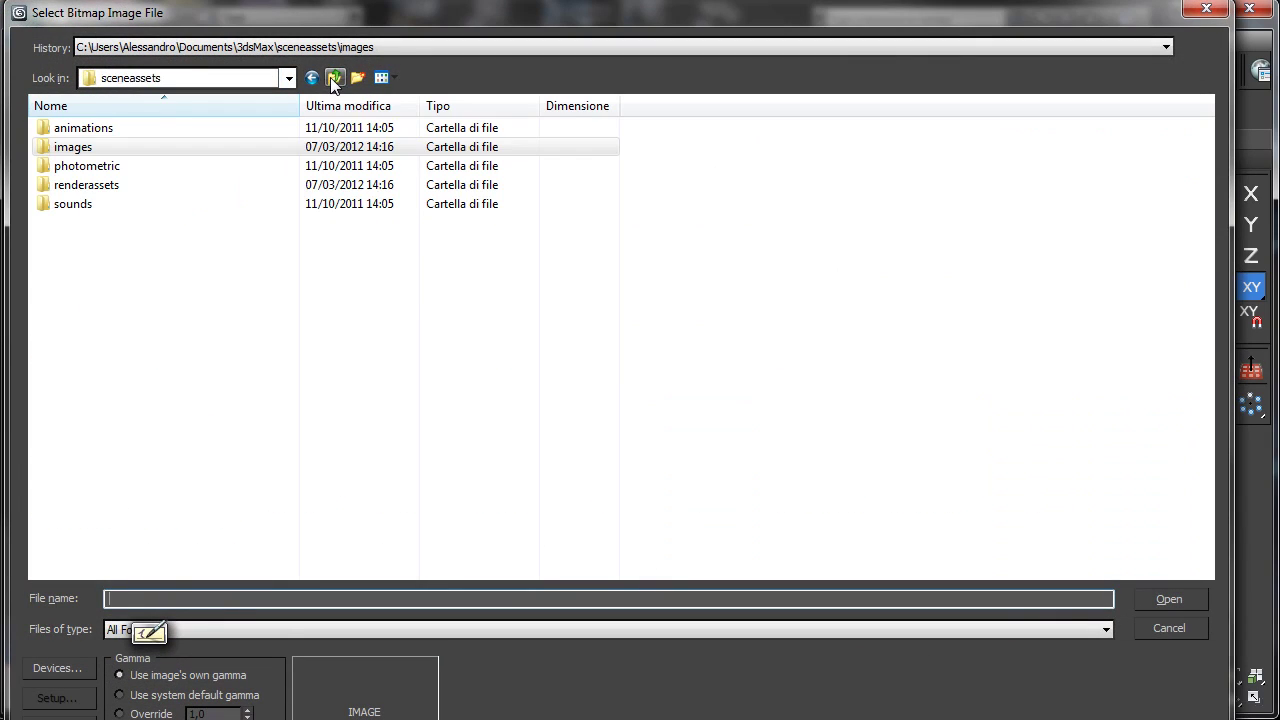
{"action": "left_click", "coordinate": [334, 78]}
{"action": "left_click", "coordinate": [334, 78]}
{"action": "left_click", "coordinate": [334, 78]}
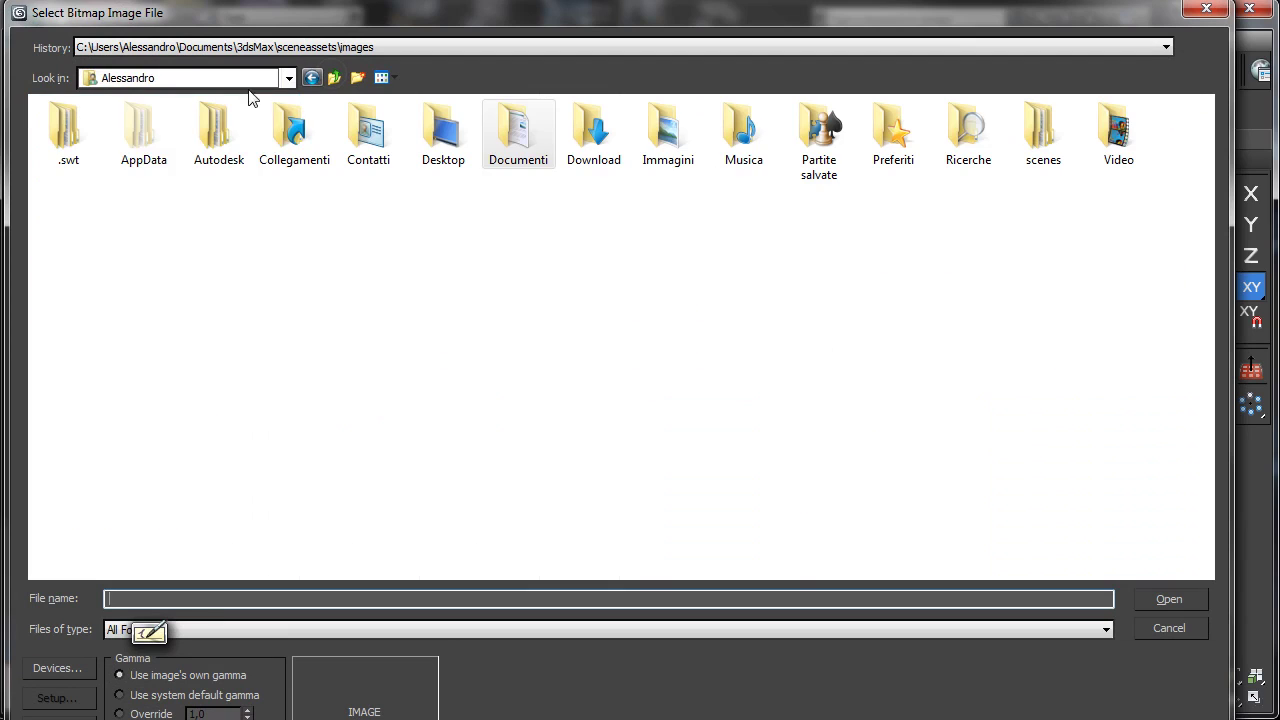
{"action": "left_click", "coordinate": [190, 78]}
{"action": "left_click", "coordinate": [150, 265]}
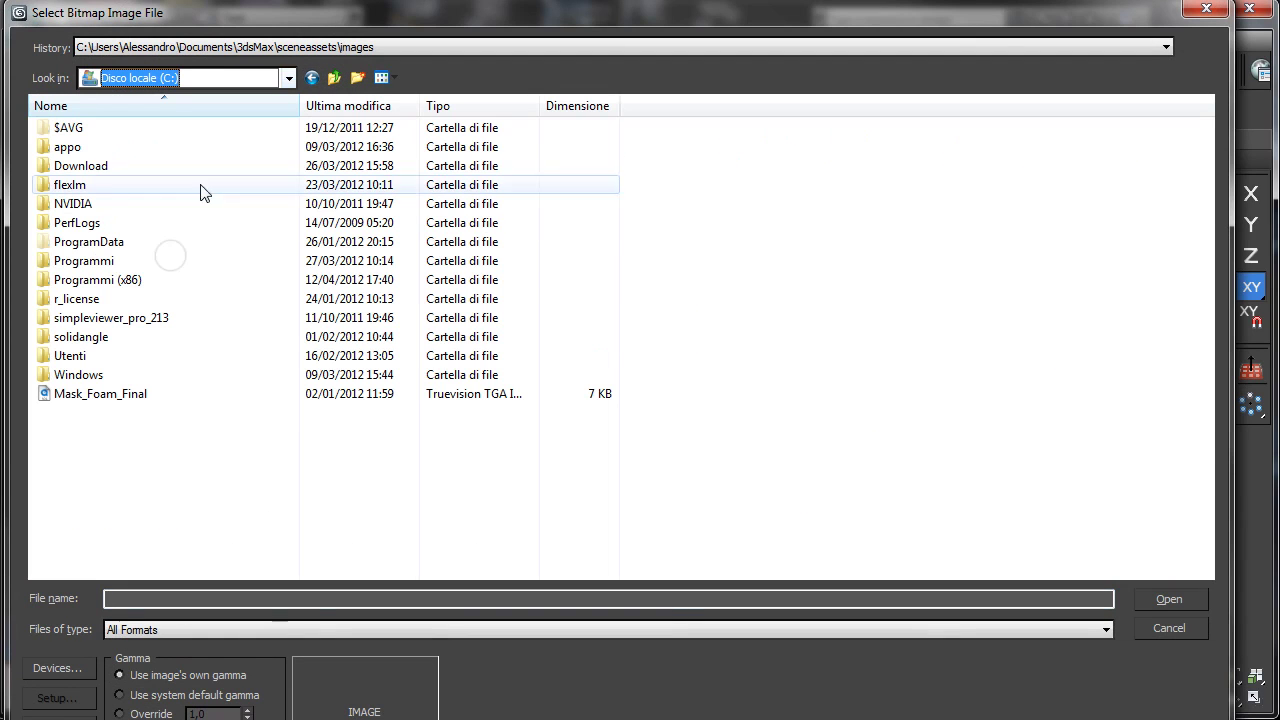
{"action": "double_click", "coordinate": [121, 261]}
{"action": "double_click", "coordinate": [112, 127]}
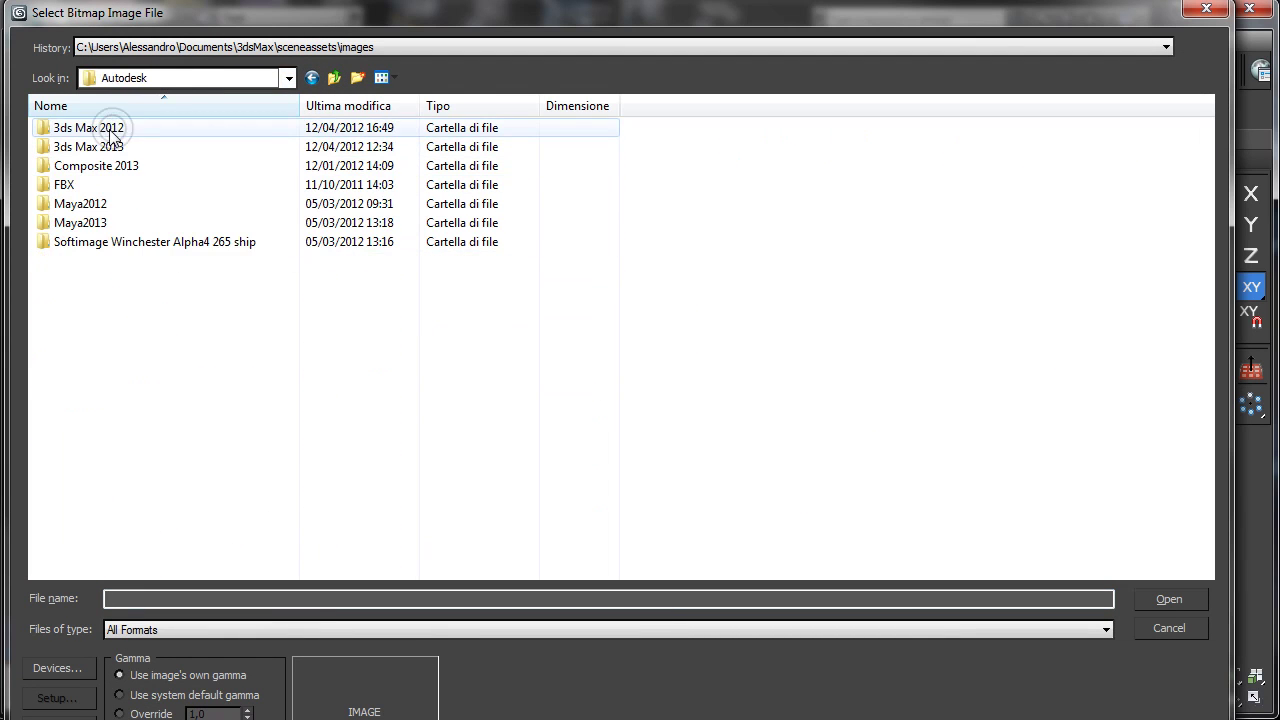
{"action": "double_click", "coordinate": [112, 130]}
{"action": "left_click", "coordinate": [87, 432]}
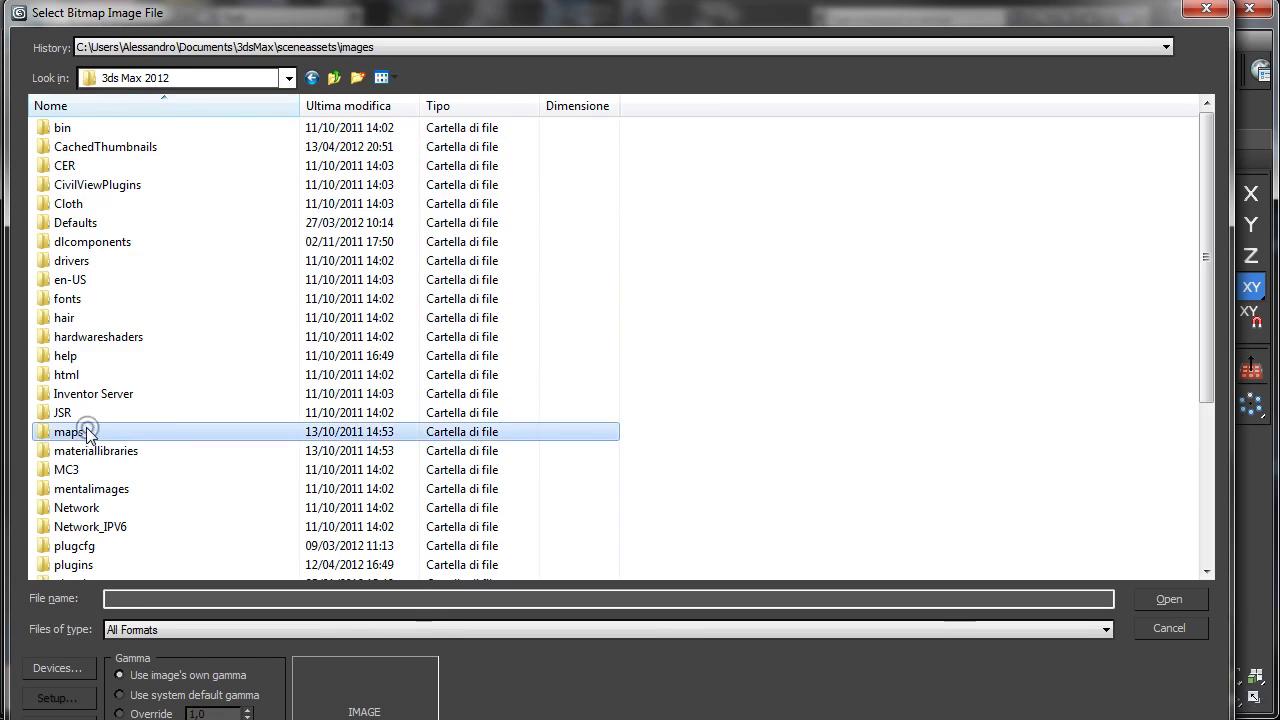
{"action": "double_click", "coordinate": [87, 432]}
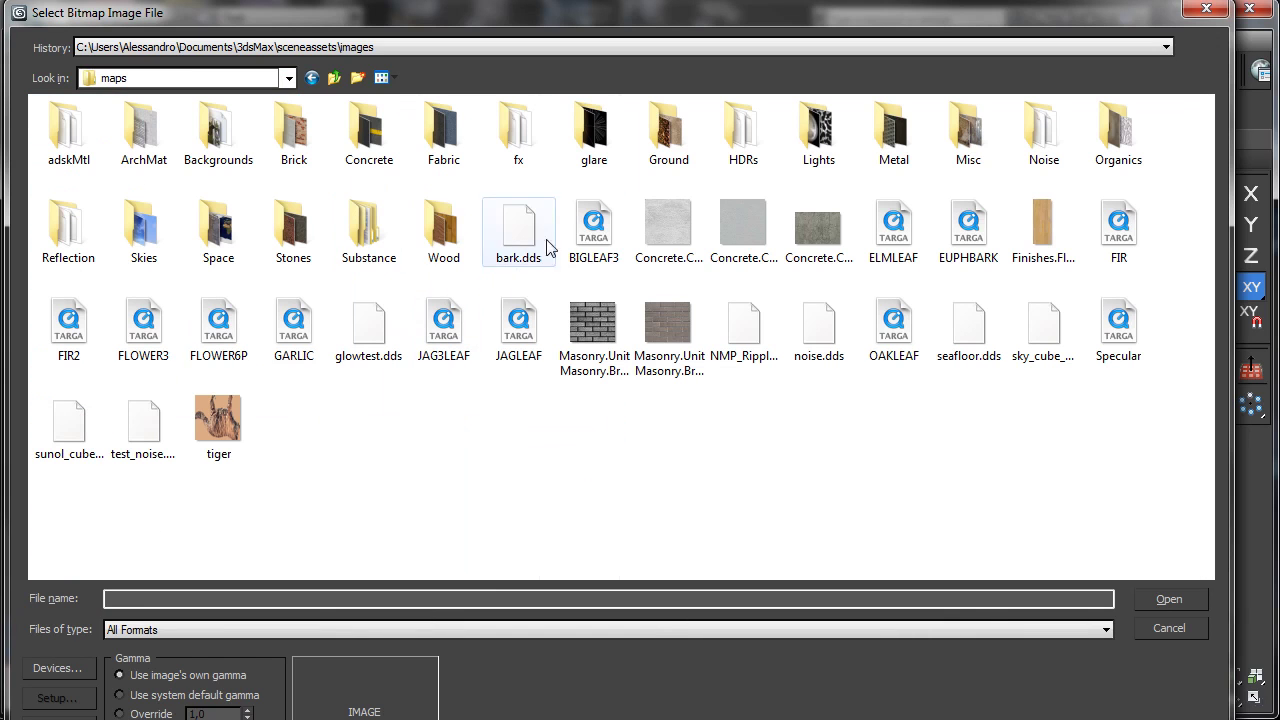
{"action": "double_click", "coordinate": [728, 138]}
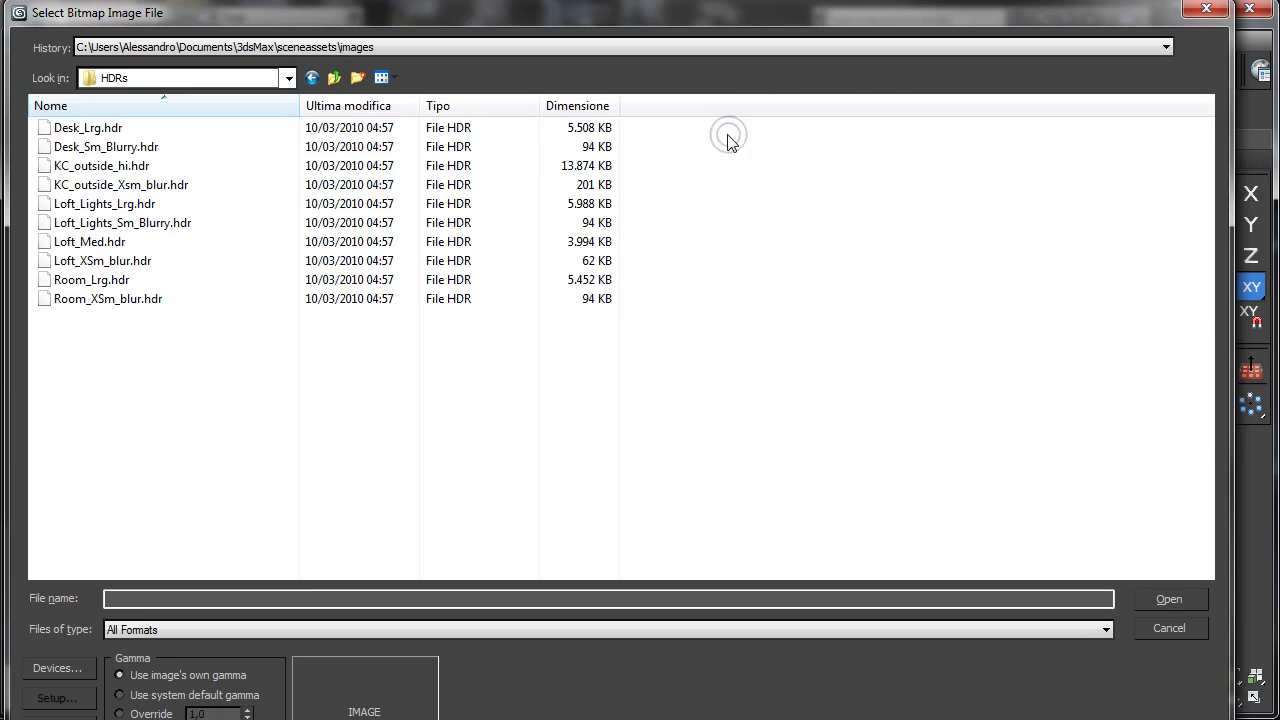
Load KC_outside_hi.hdr as the skylight's map, accepting the HDRI load settings with 16 bit/chan Linear storage
{"action": "left_click", "coordinate": [149, 166]}
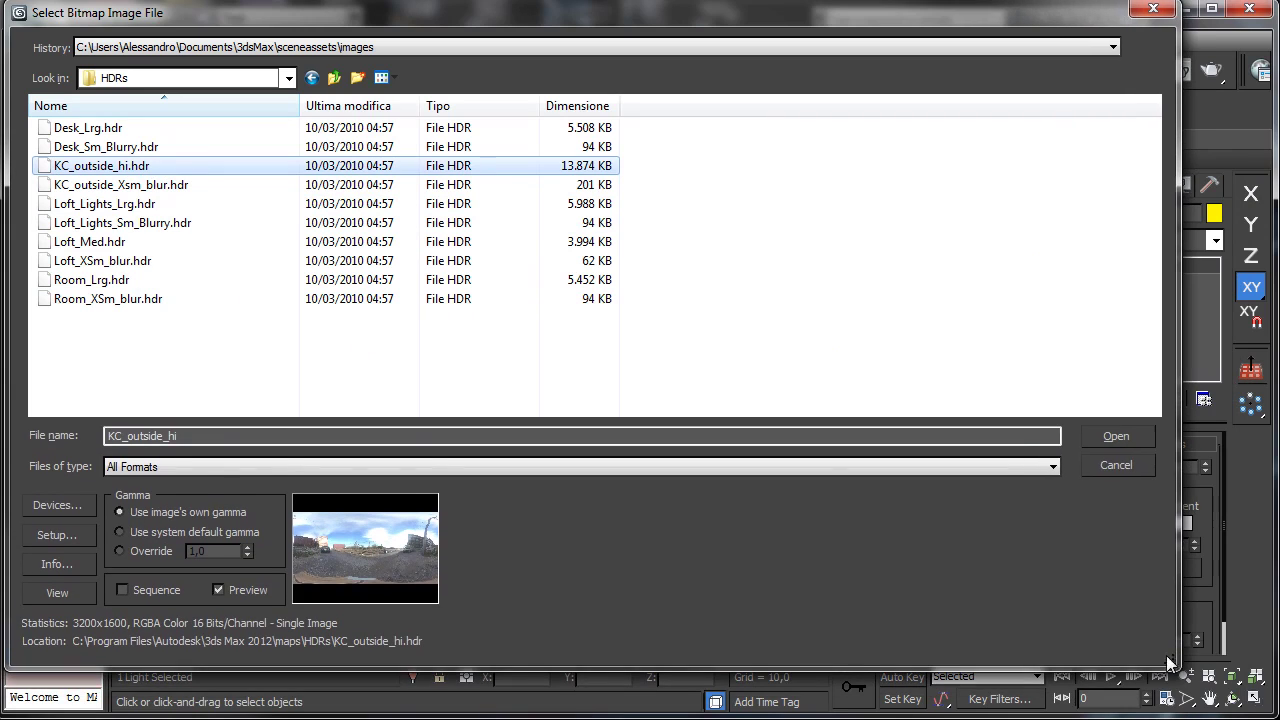
{"action": "left_click", "coordinate": [1114, 437]}
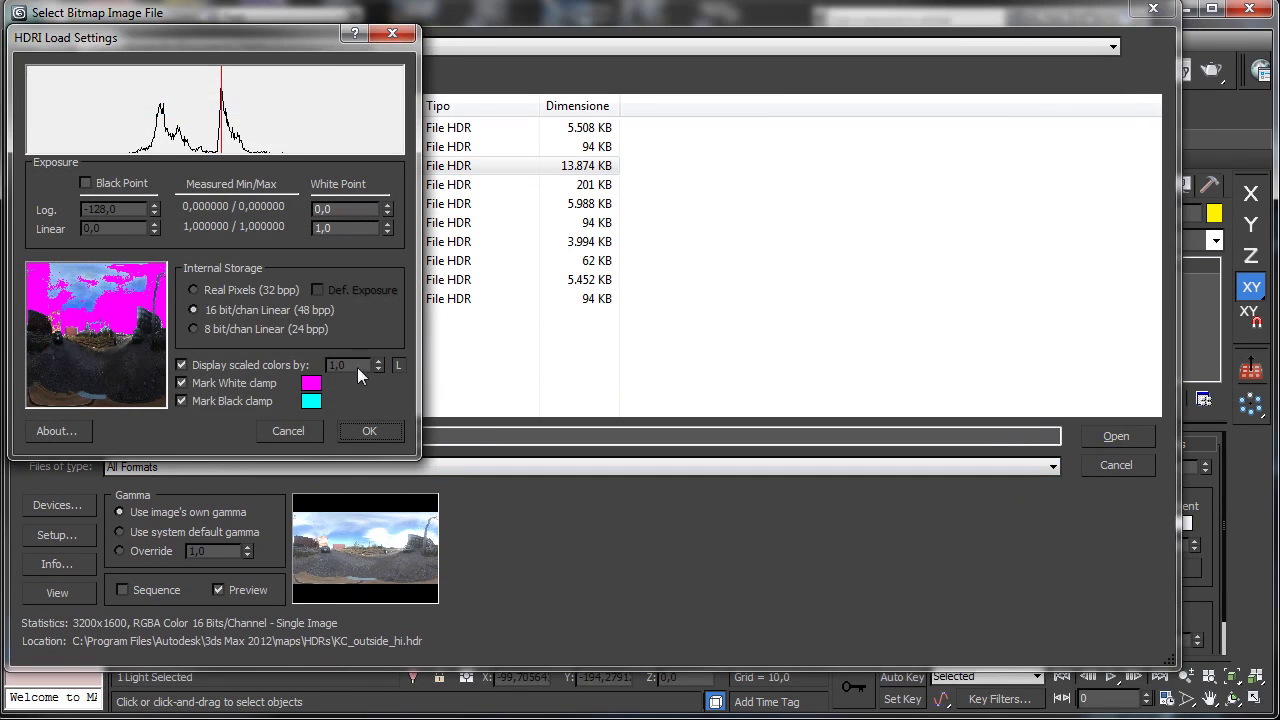
{"action": "left_click", "coordinate": [375, 431]}
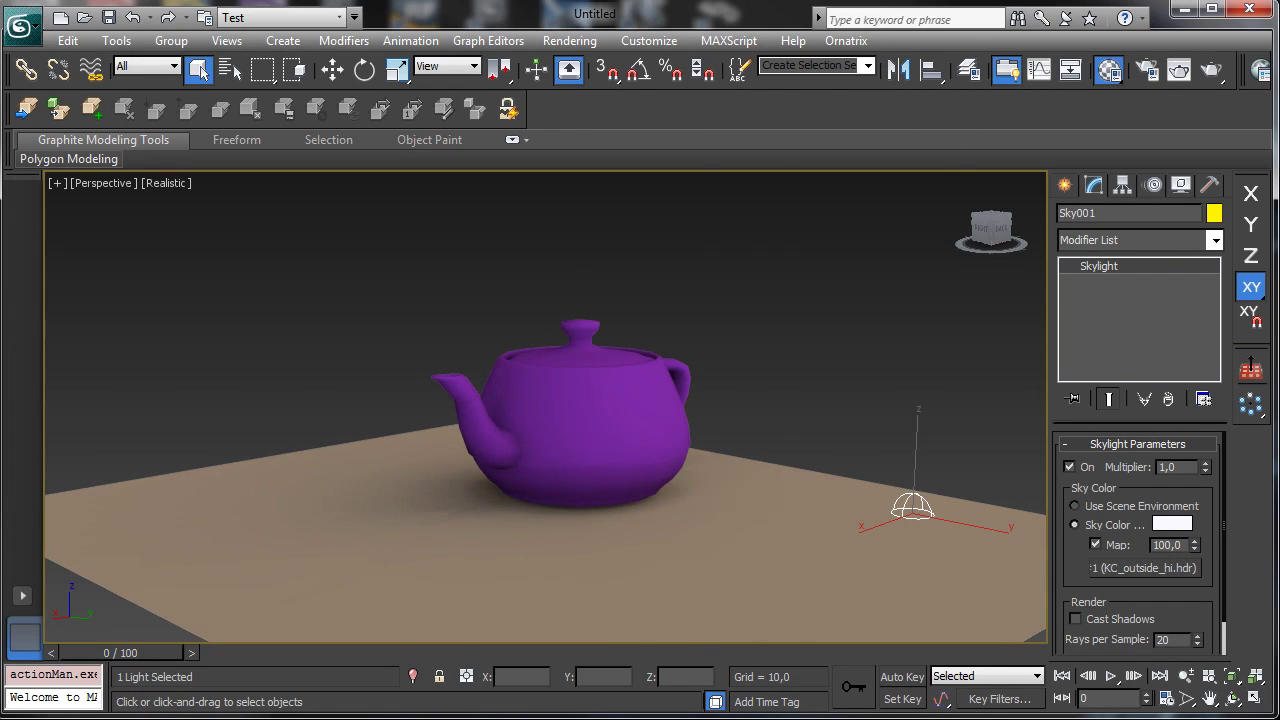
Place the skylight's HDR map as an instance in the first Material Editor slot
{"action": "key", "text": "m"}
{"action": "left_click_drag", "start_coordinate": [1143, 568], "coordinate": [398, 108]}
{"action": "left_click", "coordinate": [488, 473]}
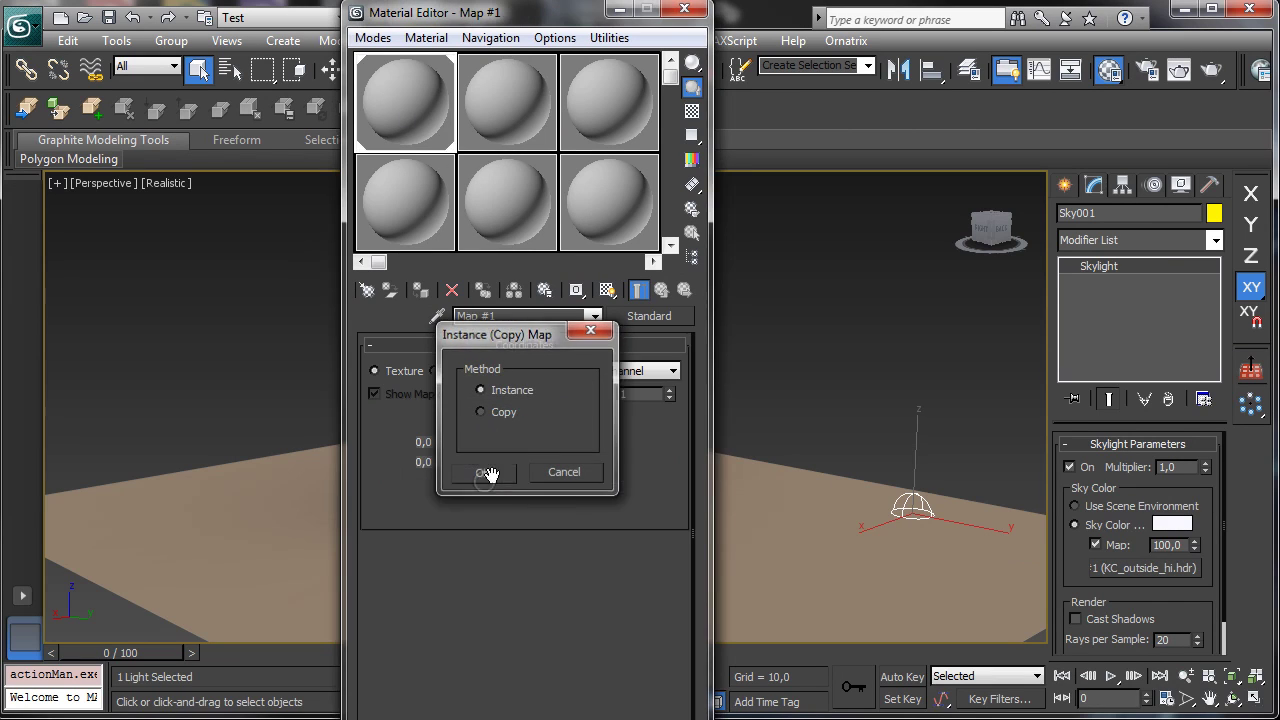
Set the HDR map's coordinates to Environ with Spherical Environment mapping and close the Material Editor
{"action": "left_click", "coordinate": [465, 372]}
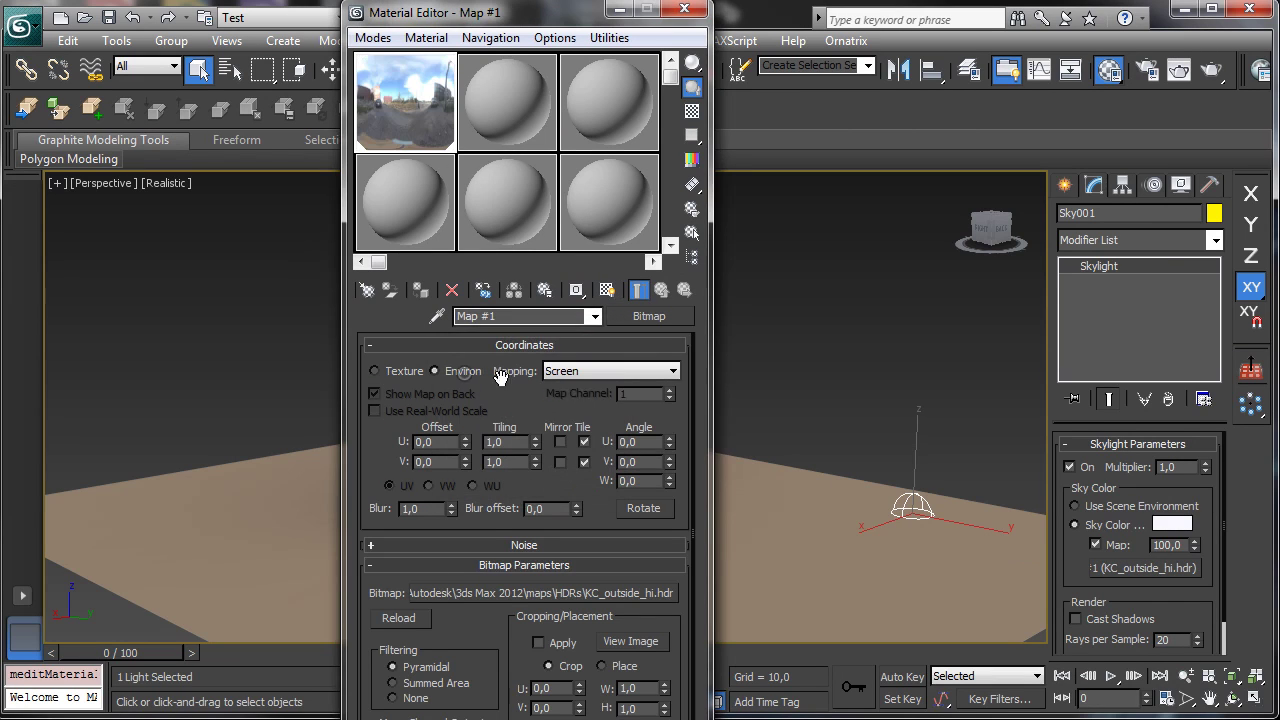
{"action": "left_click", "coordinate": [575, 380]}
{"action": "left_click", "coordinate": [585, 387]}
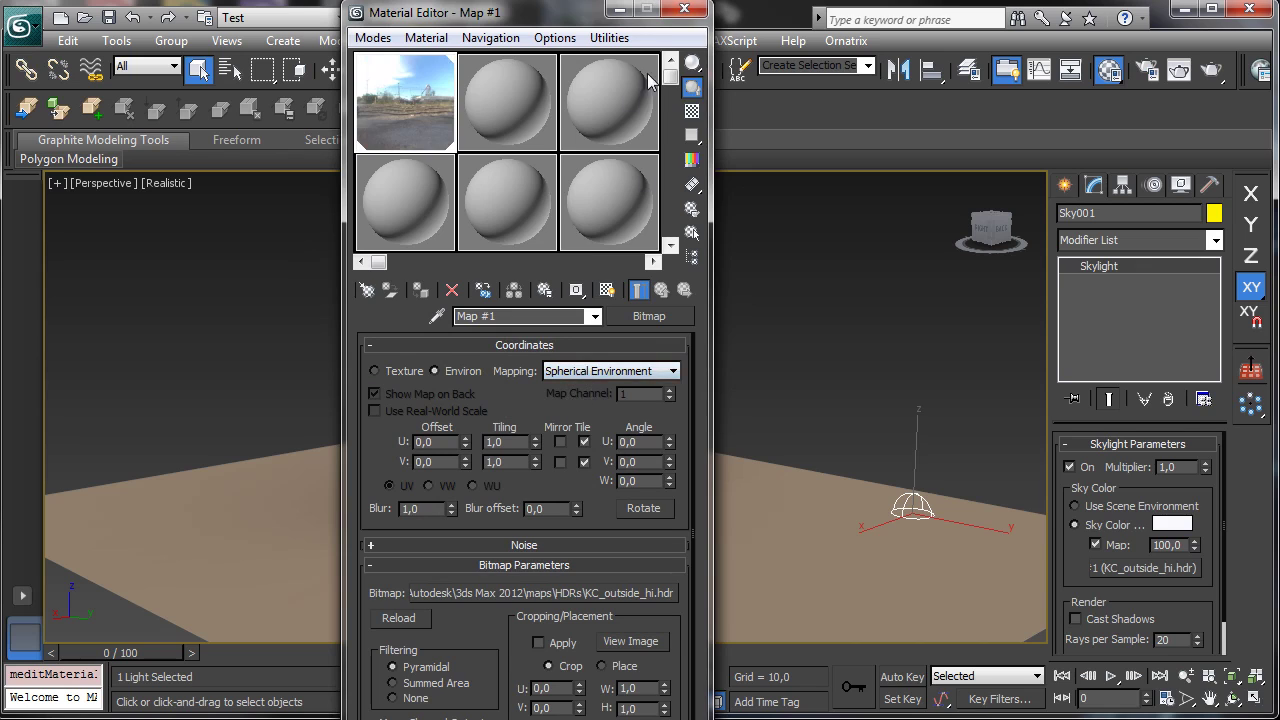
{"action": "left_click", "coordinate": [685, 10]}
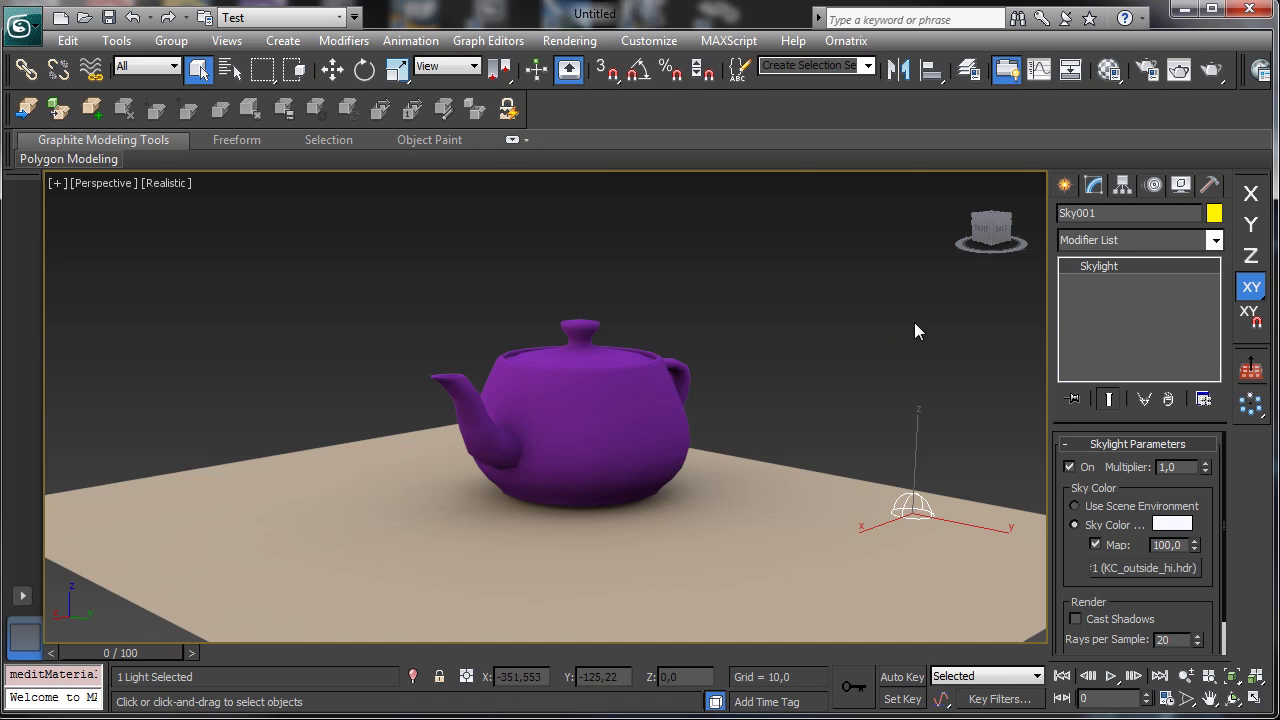
Reopen the Material Editor and wrap the HDR map in a Color Correction map, keeping the old map as sub-map
{"action": "left_click", "coordinate": [1106, 71]}
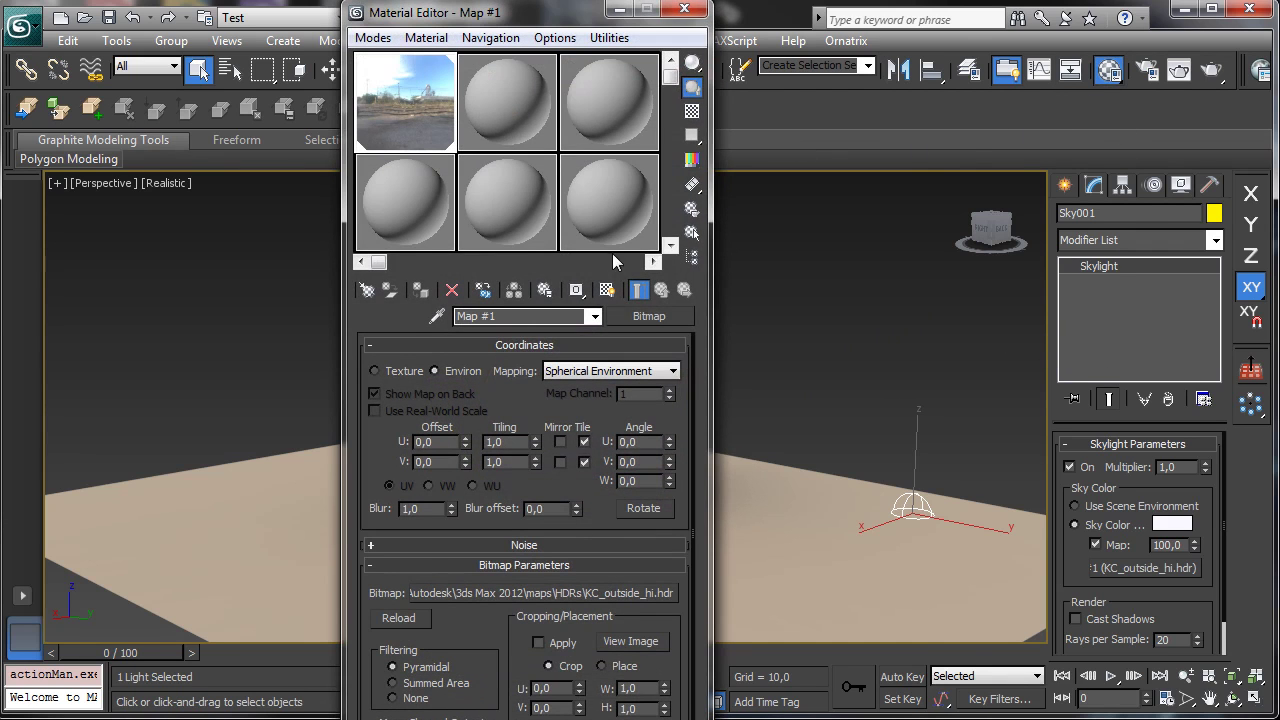
{"action": "left_click", "coordinate": [641, 315]}
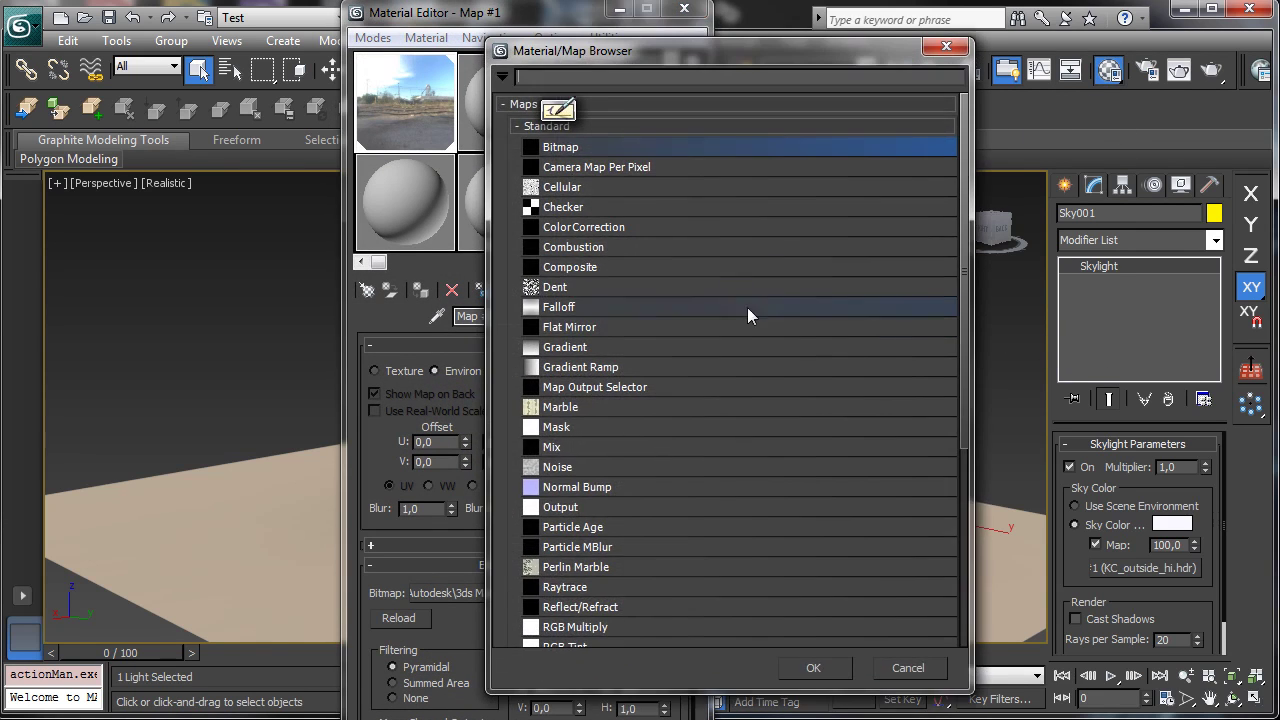
{"action": "double_click", "coordinate": [606, 238]}
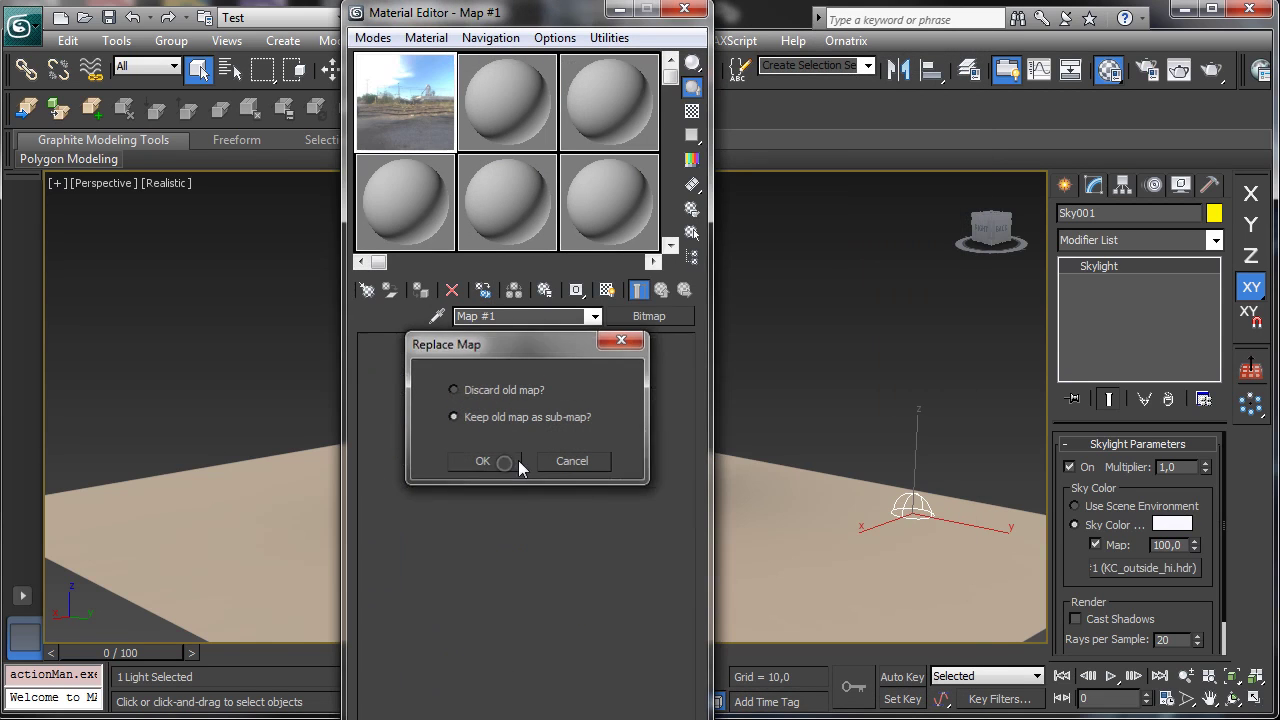
{"action": "left_click", "coordinate": [505, 462]}
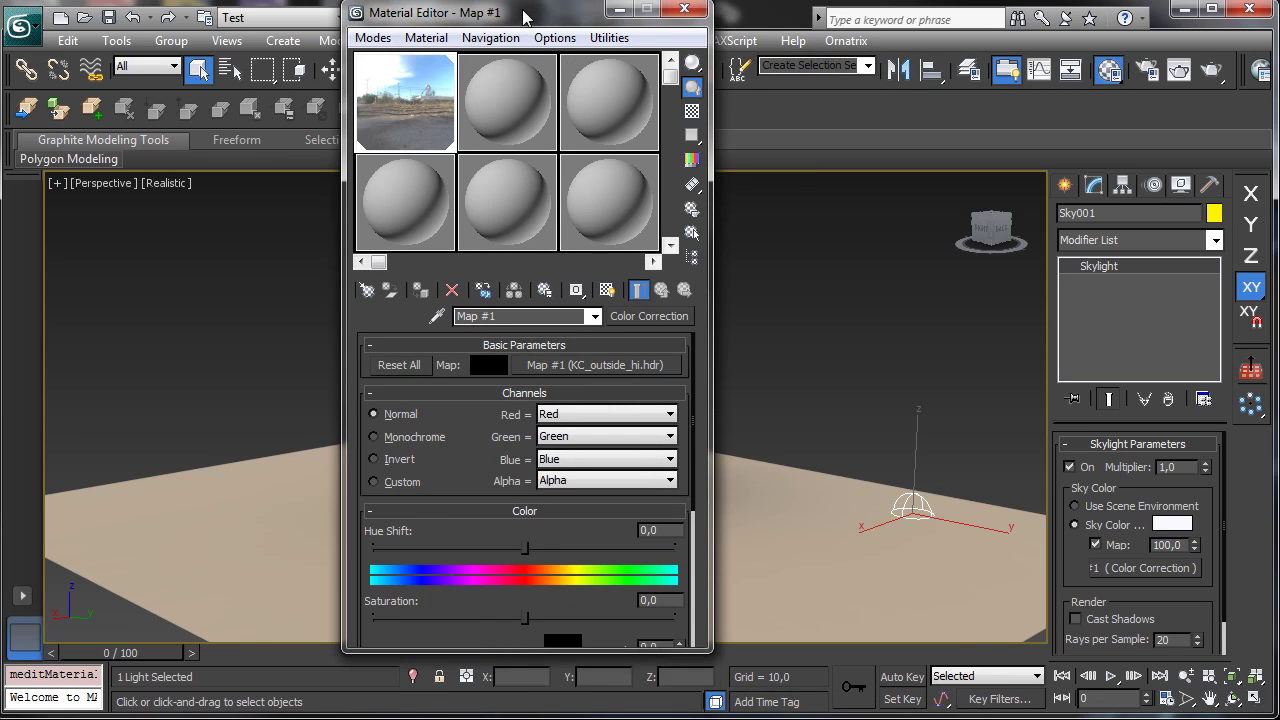
Set the Color Correction's Hue Shift to about 157.276 and Saturation to about 36.213, keeping the teapot in view, and close the editor
{"action": "left_click_drag", "start_coordinate": [530, 17], "coordinate": [219, 52]}
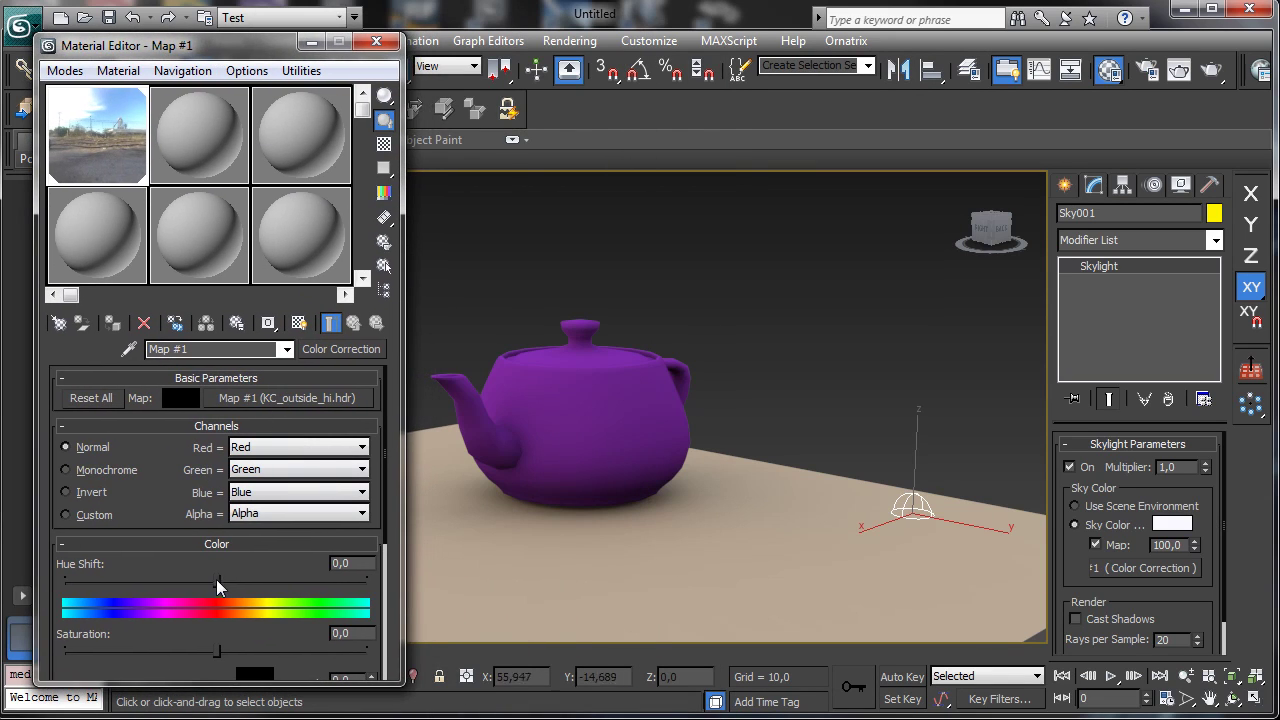
{"action": "left_click_drag", "start_coordinate": [215, 585], "coordinate": [340, 597]}
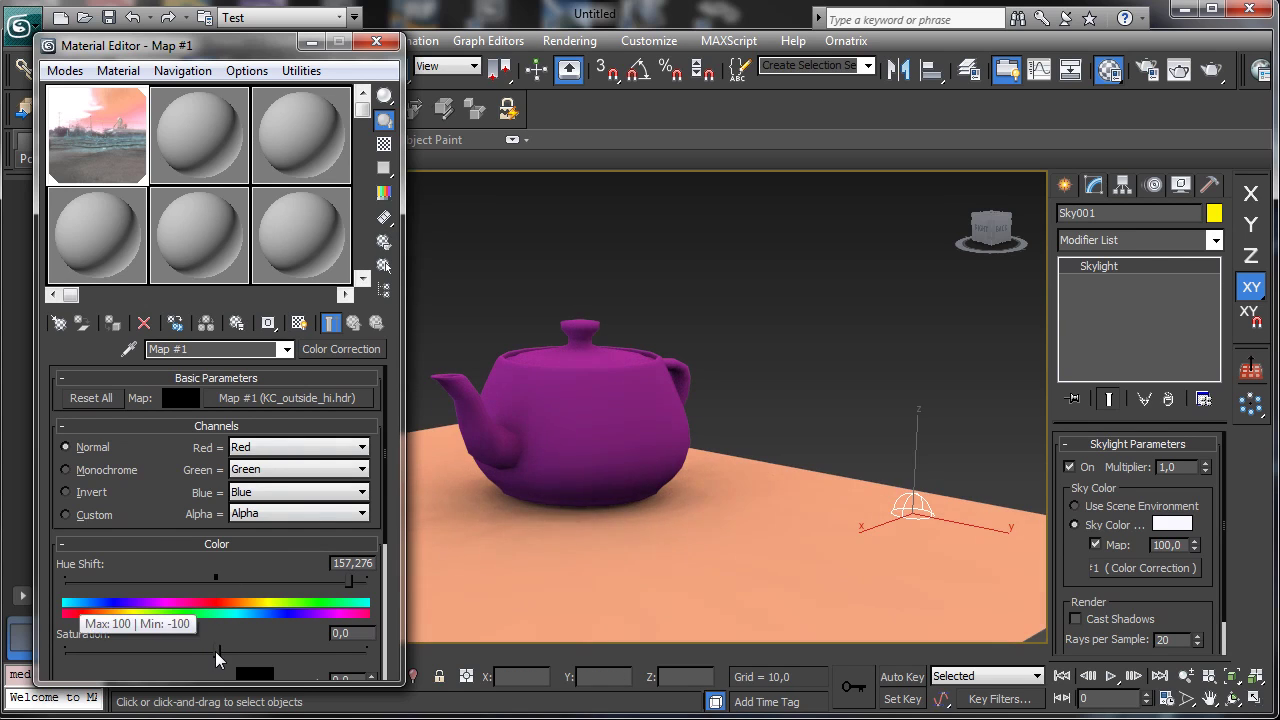
{"action": "left_click_drag", "start_coordinate": [215, 651], "coordinate": [270, 648]}
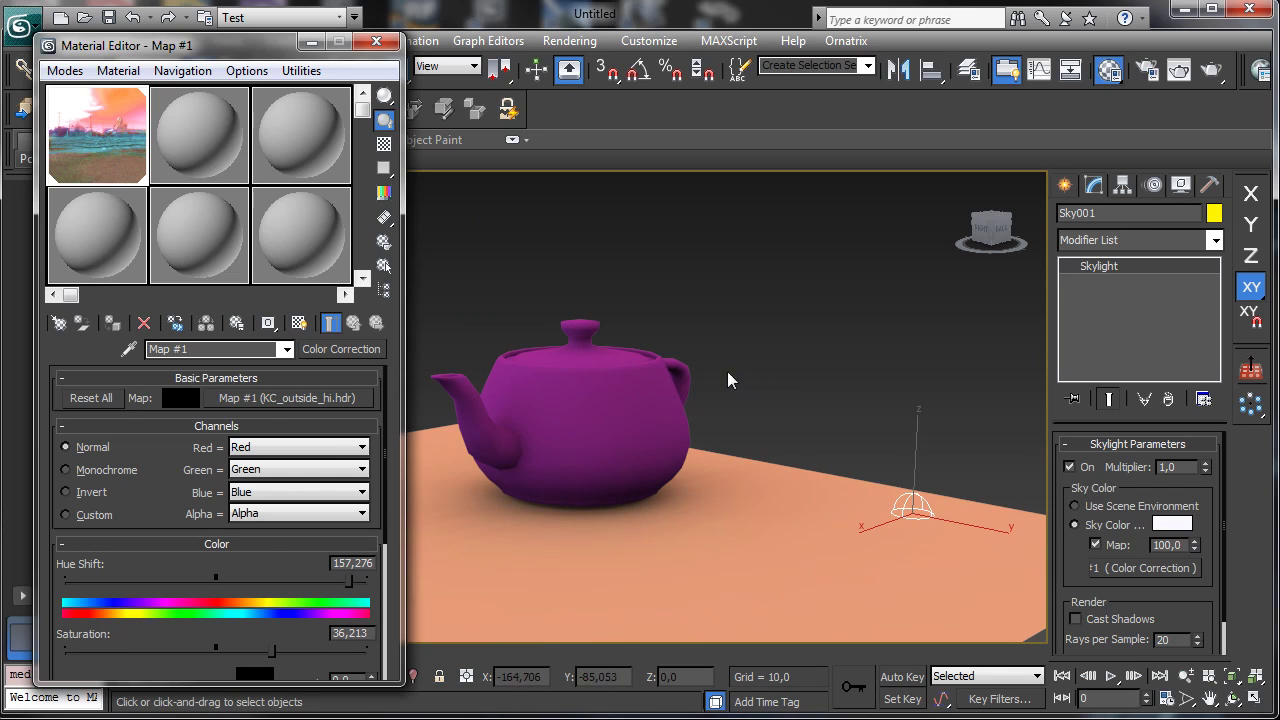
{"action": "left_click", "coordinate": [377, 45]}
Select the teapot and assign NVIDIA mental ray as the production renderer in the render setup
{"action": "left_click", "coordinate": [549, 362]}
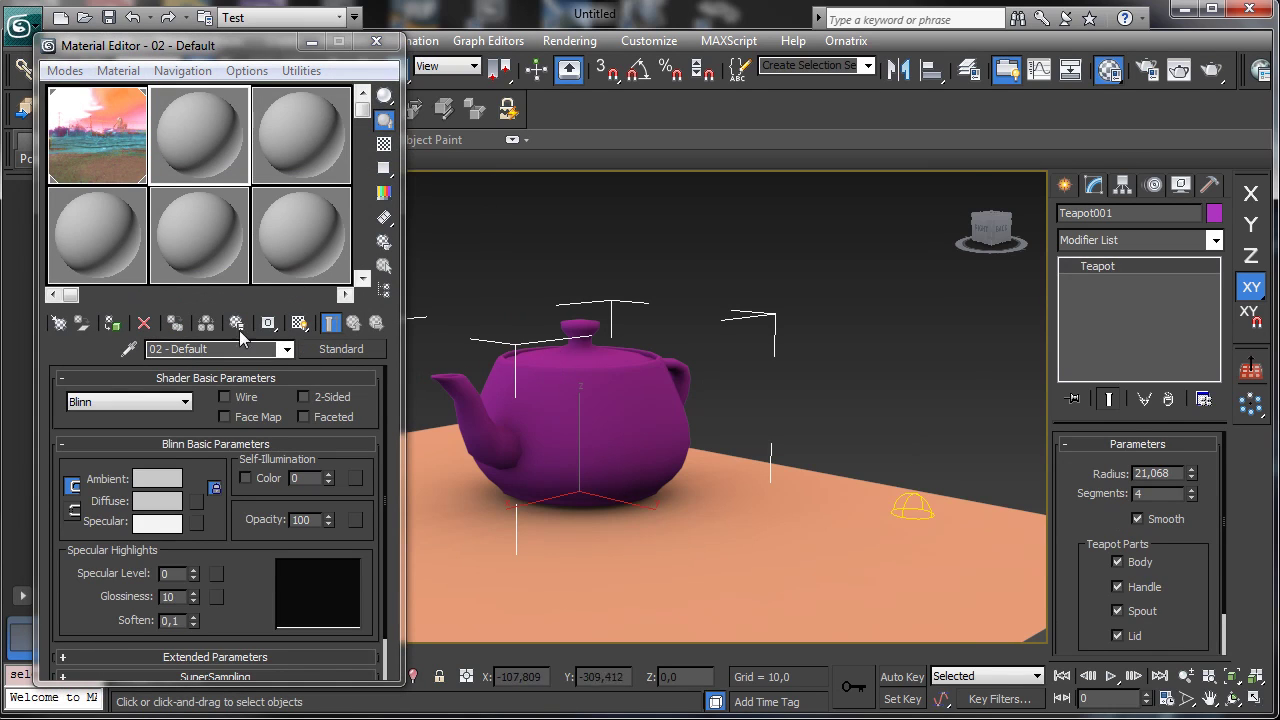
{"action": "left_click", "coordinate": [331, 350]}
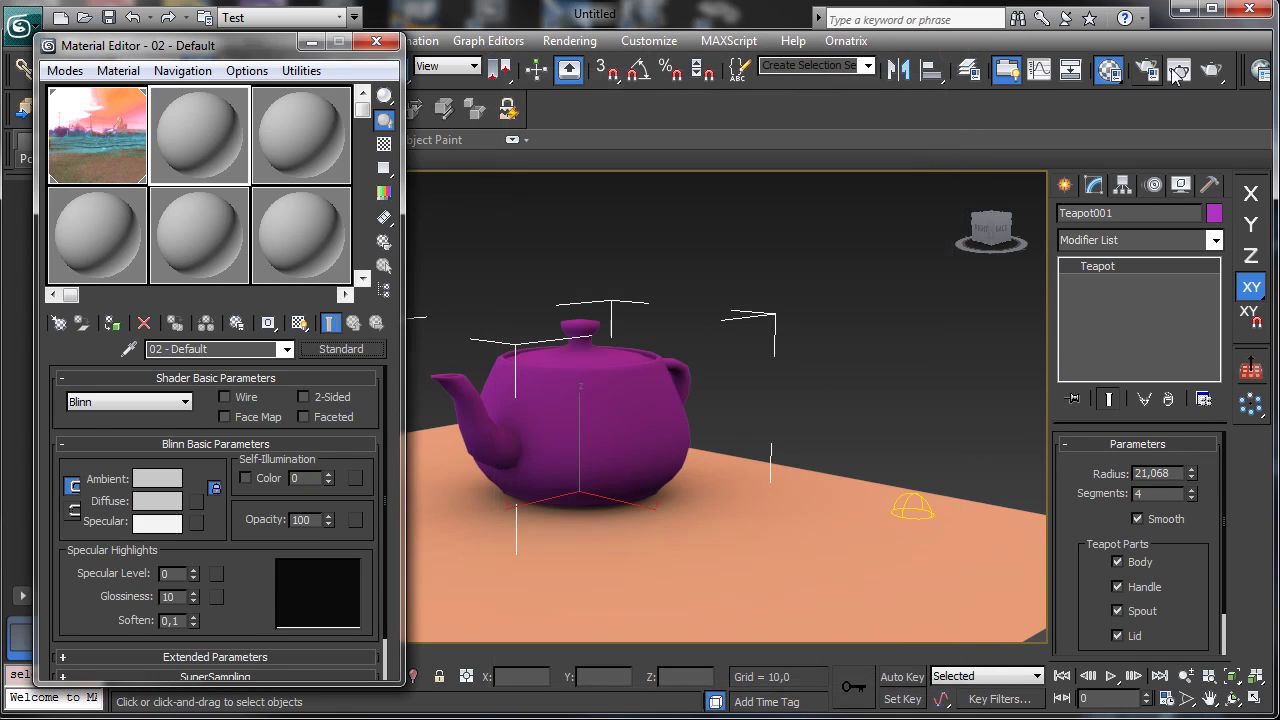
{"action": "left_click", "coordinate": [1146, 72]}
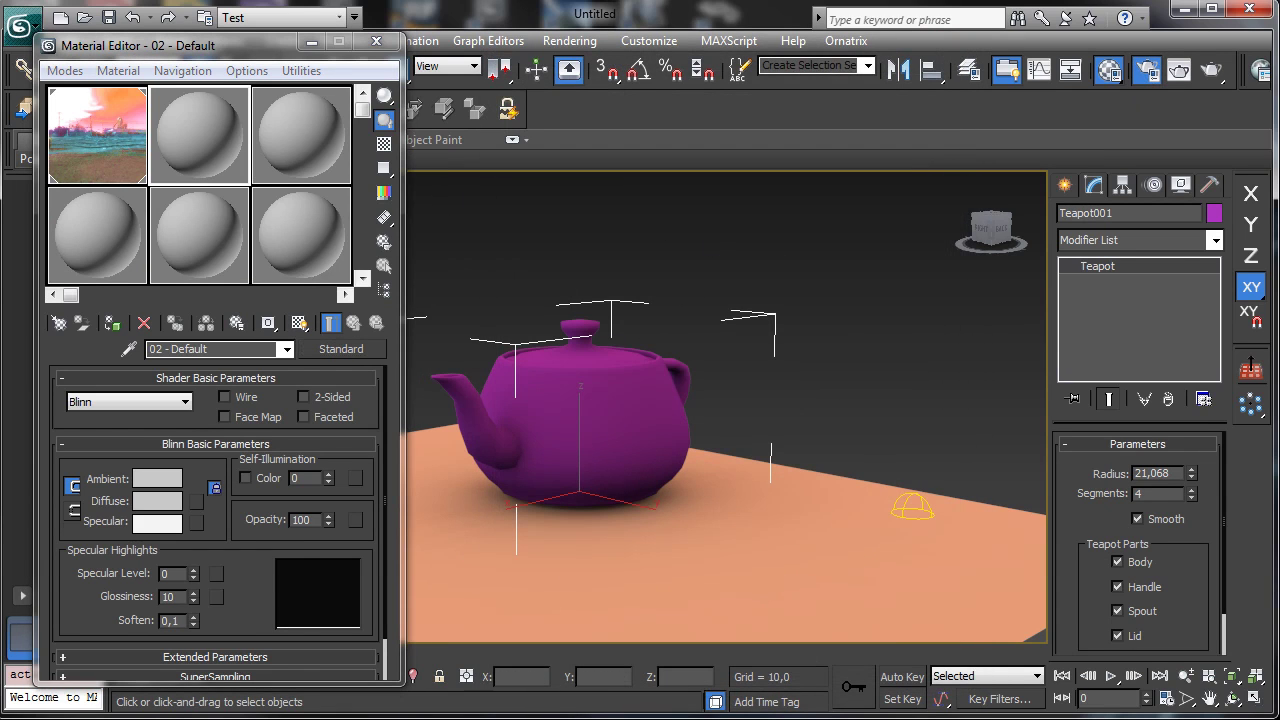
{"action": "key", "text": "F10"}
{"action": "scroll", "coordinate": [740, 580], "scroll_direction": "down", "scroll_amount": 5}
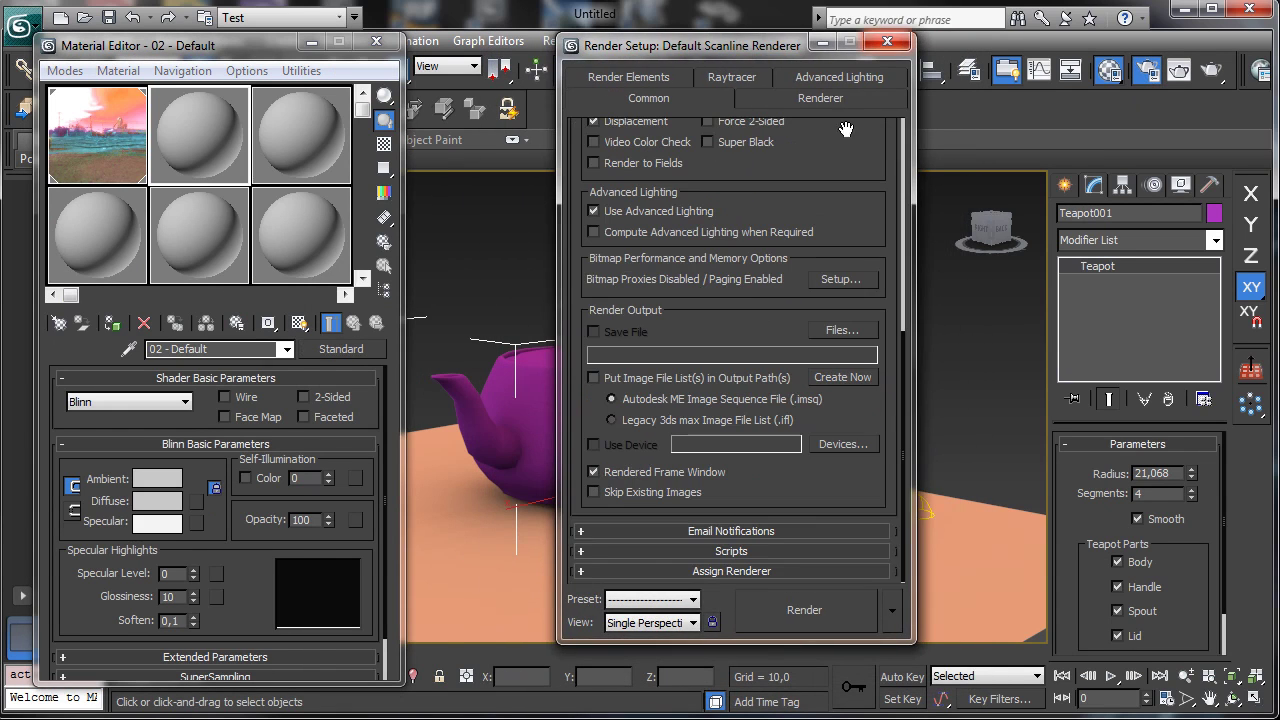
{"action": "left_click", "coordinate": [738, 574]}
{"action": "left_click", "coordinate": [846, 474]}
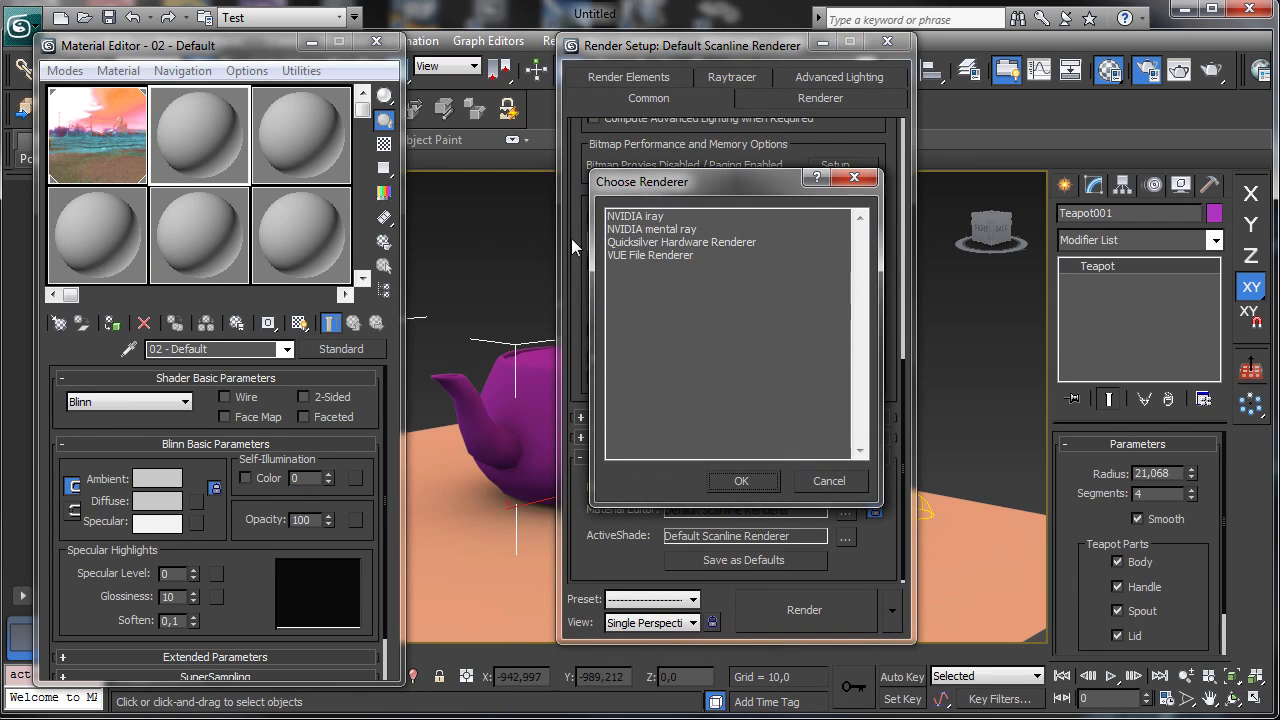
{"action": "double_click", "coordinate": [689, 230]}
{"action": "left_click", "coordinate": [887, 43]}
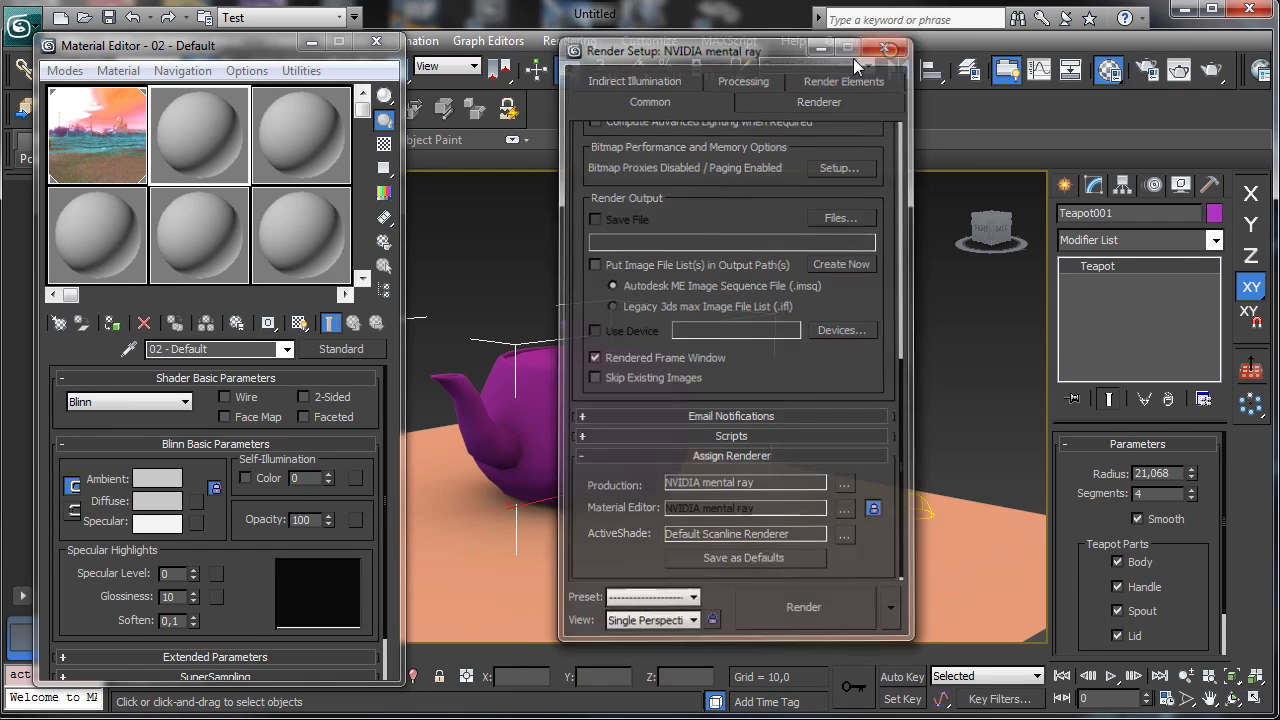
Replace the Standard type of the 02 - Default material with another material type
{"action": "left_click", "coordinate": [352, 349]}
{"action": "double_click", "coordinate": [581, 430]}
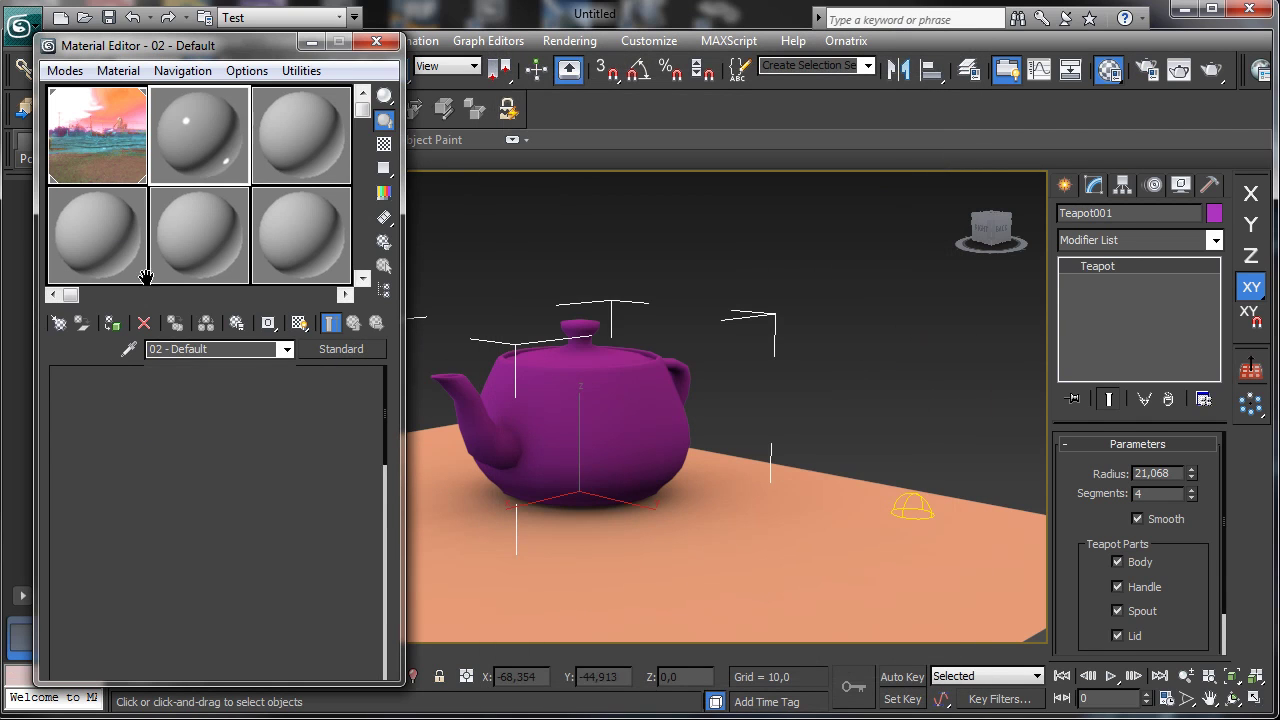
Assign the Arch & Design material to the teapot, set its Reflectivity to 1.0 and enable its display in the viewport
{"action": "left_click", "coordinate": [112, 323]}
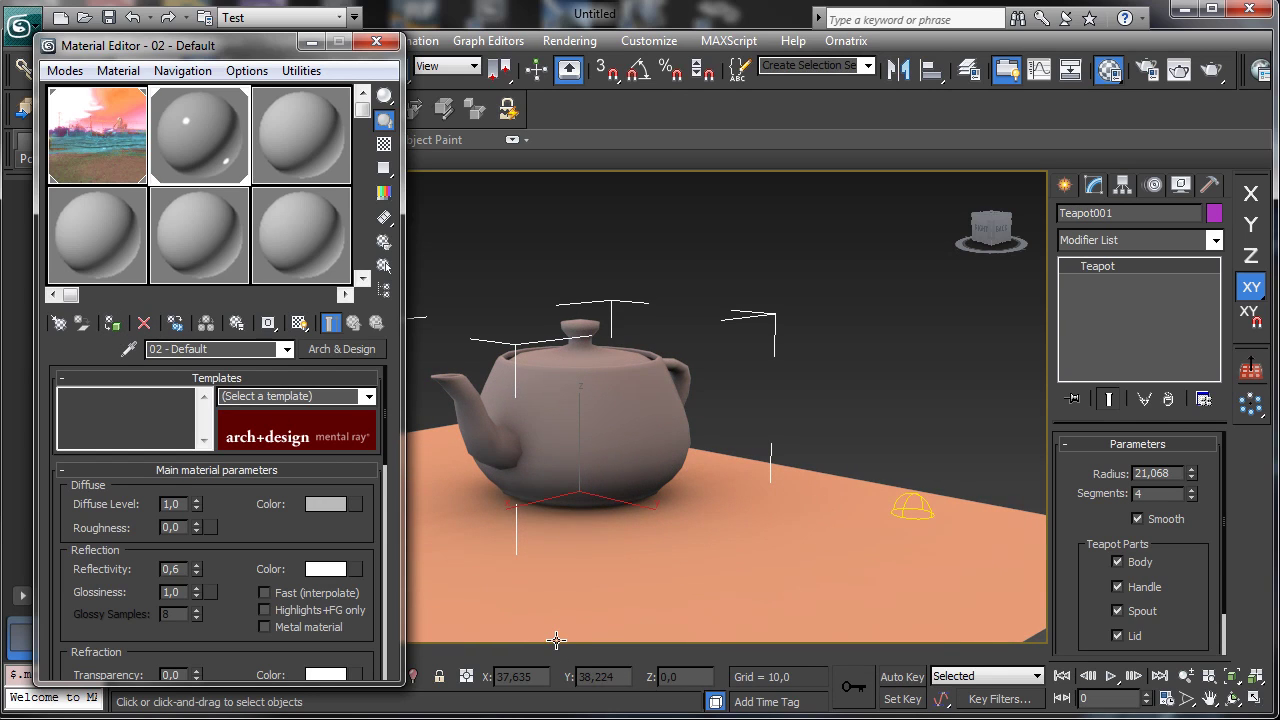
{"action": "left_click_drag", "start_coordinate": [196, 567], "coordinate": [261, 370]}
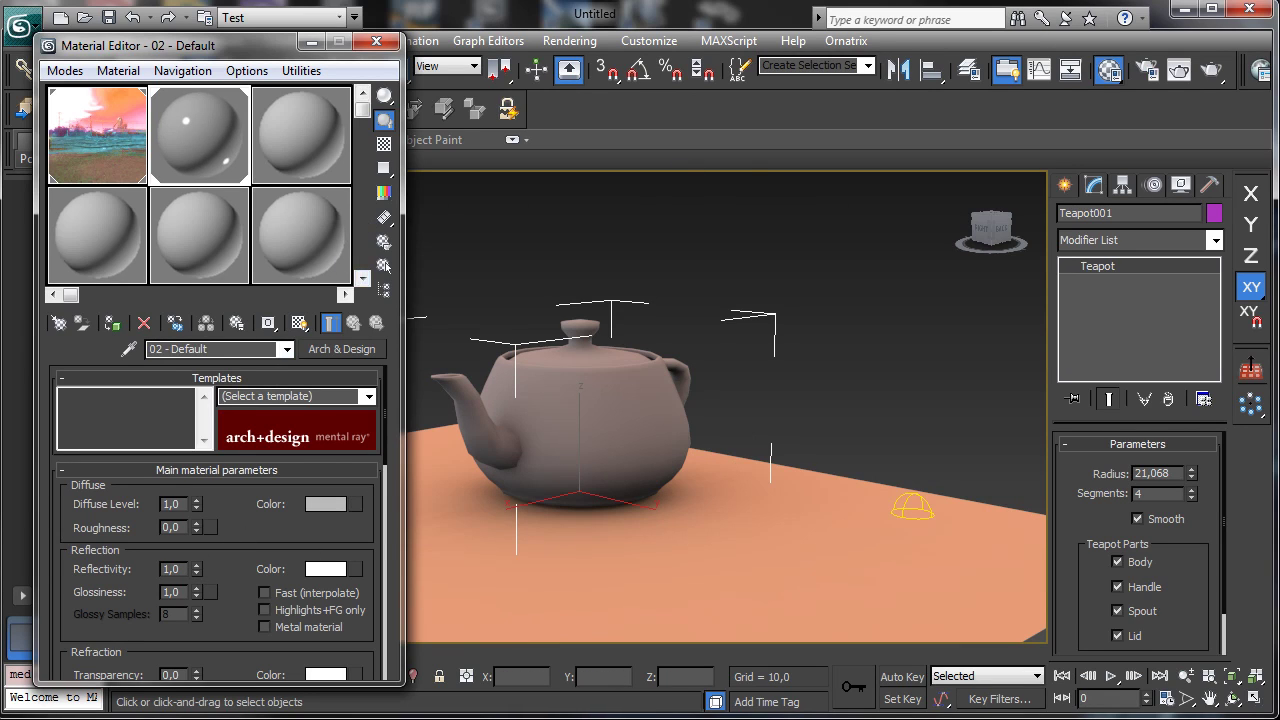
{"action": "left_click", "coordinate": [299, 322]}
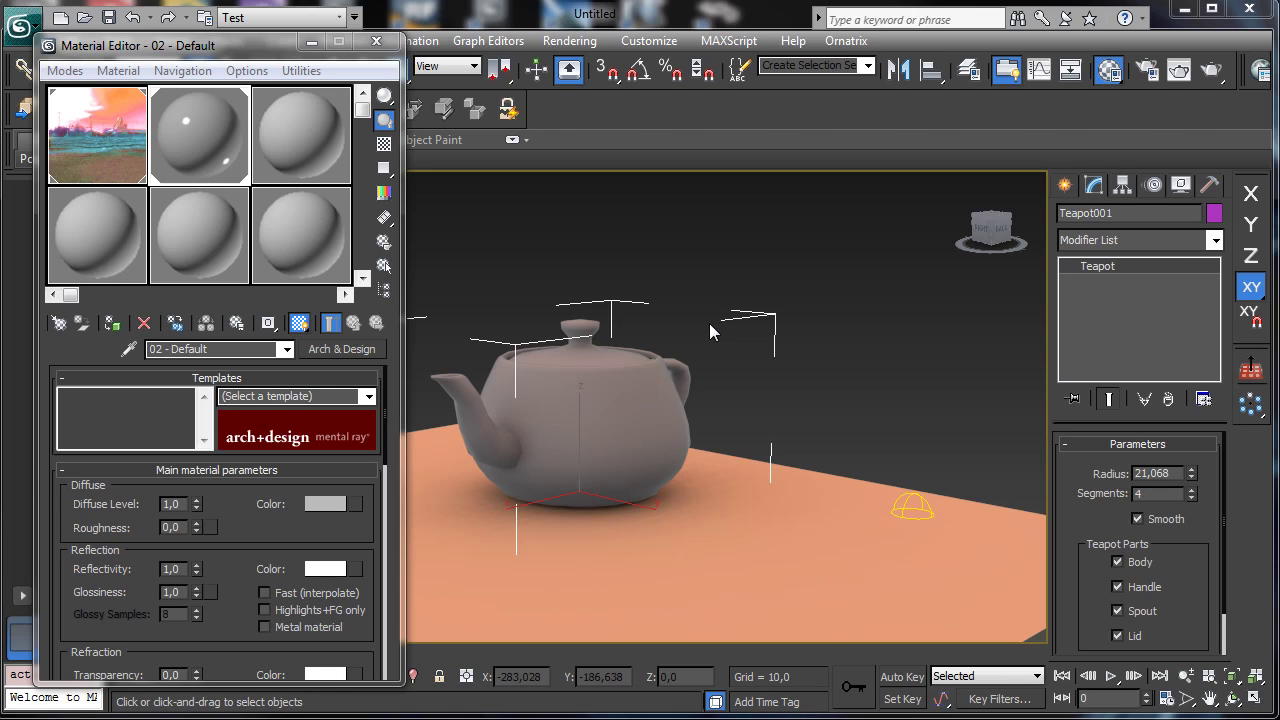
{"action": "left_click_drag", "start_coordinate": [250, 45], "coordinate": [882, 88]}
{"action": "left_click_drag", "start_coordinate": [1036, 106], "coordinate": [1038, 107]}
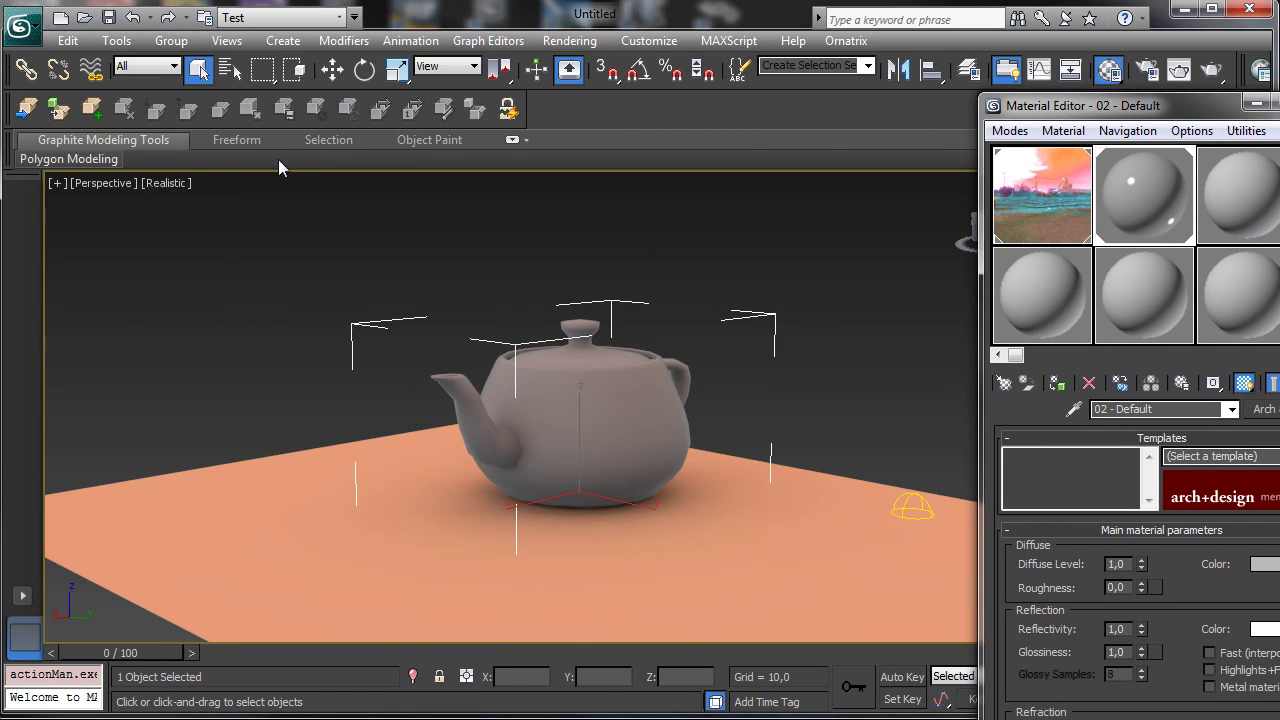
{"action": "left_click", "coordinate": [106, 183]}
{"action": "left_click", "coordinate": [166, 183]}
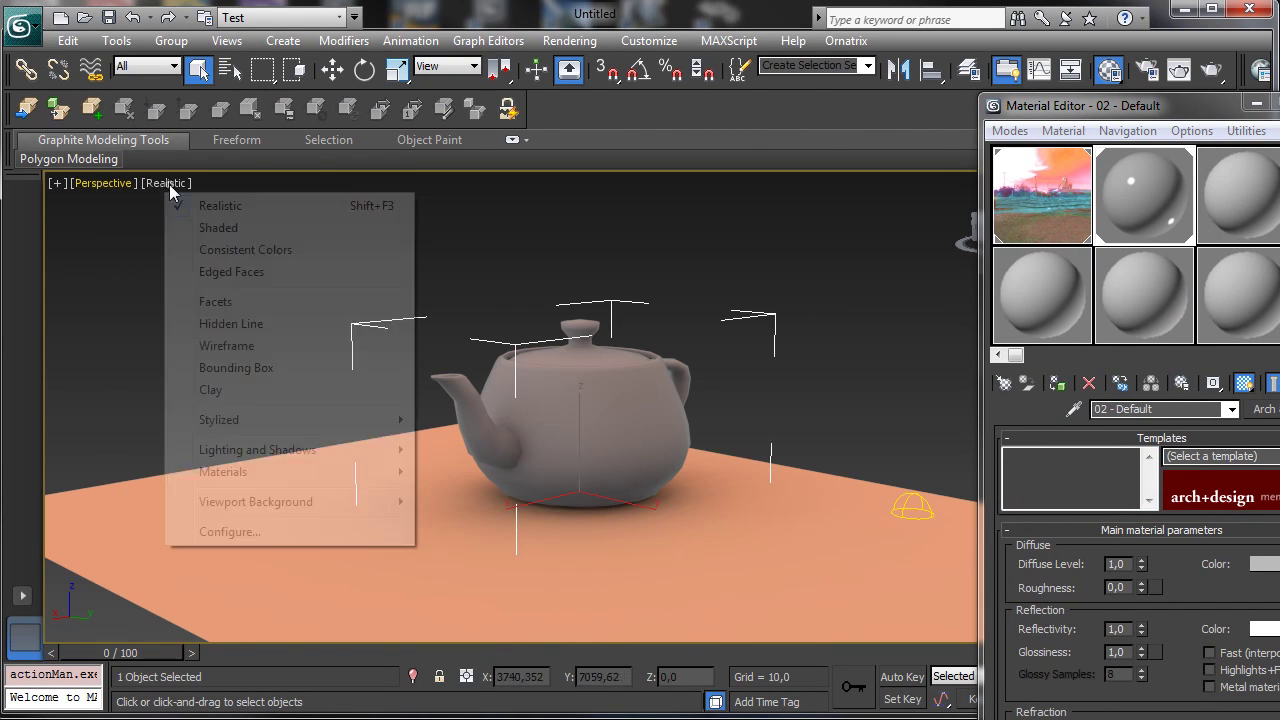
{"action": "left_click", "coordinate": [264, 533]}
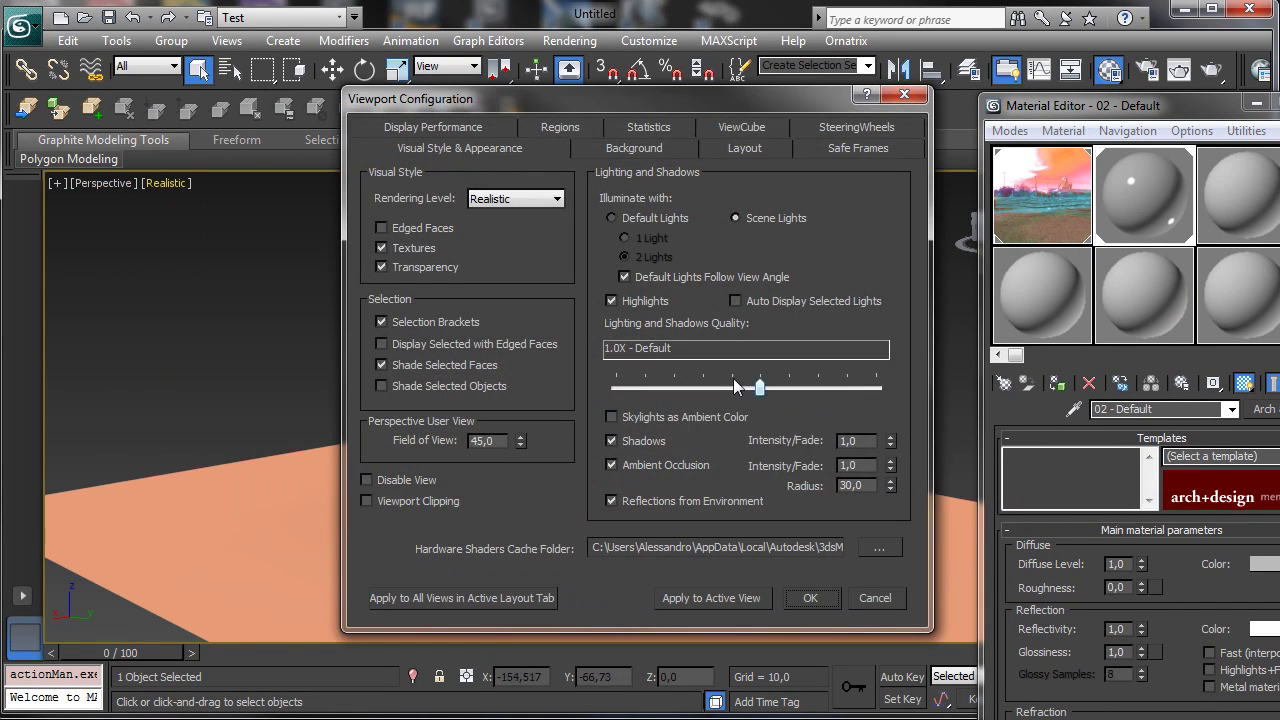
{"action": "left_click", "coordinate": [649, 147]}
{"action": "left_click", "coordinate": [414, 305]}
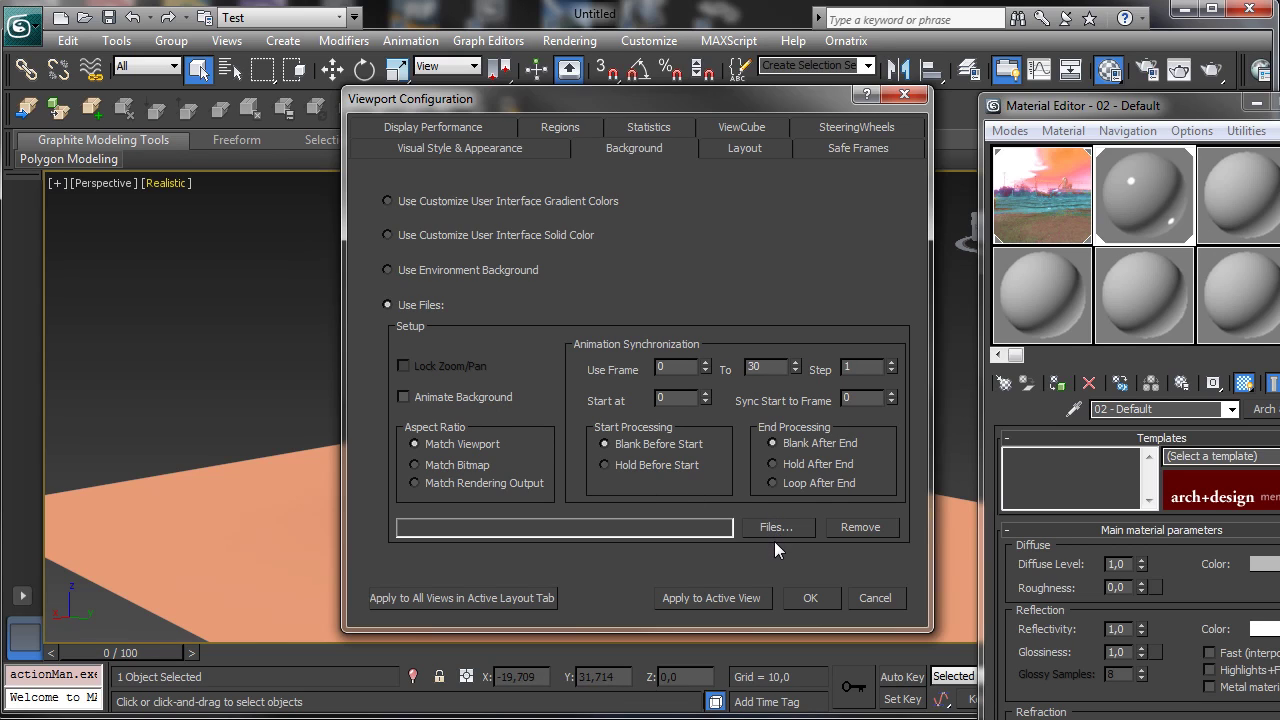
{"action": "left_click", "coordinate": [872, 597]}
Assign the color-corrected HDR map as an instance to the Environment Map slot and close the environment settings
{"action": "left_click", "coordinate": [520, 42]}
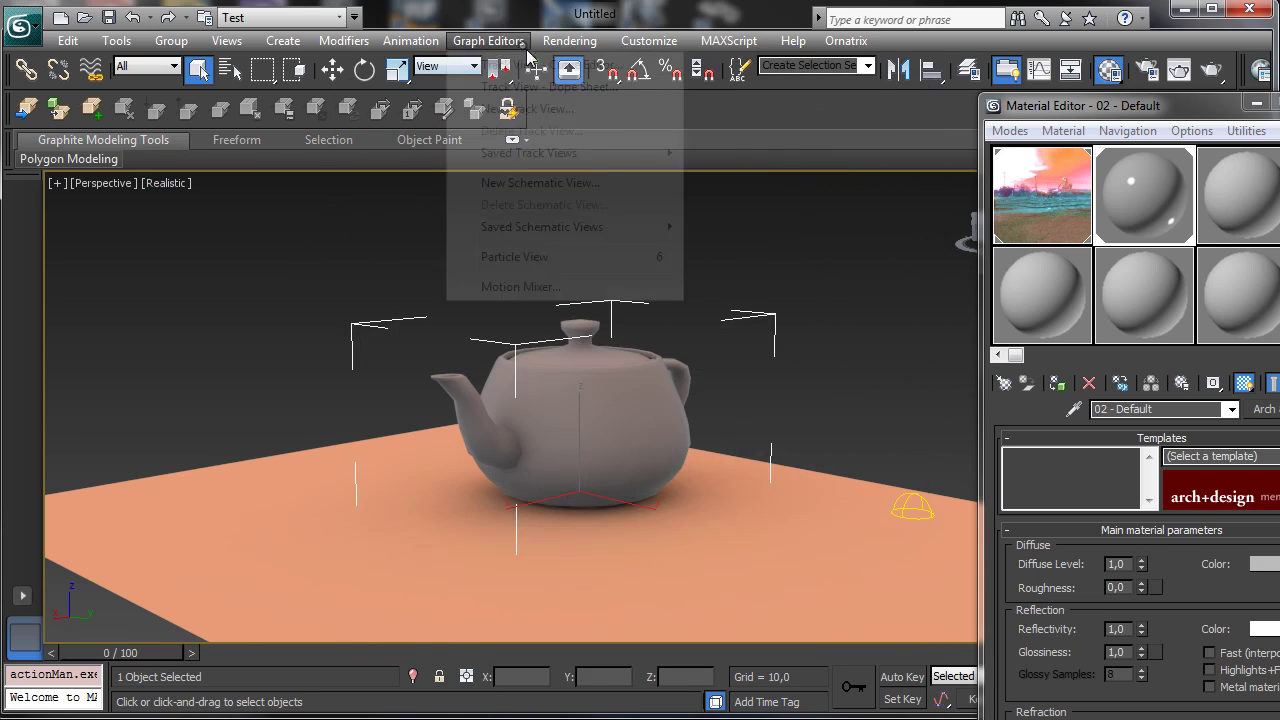
{"action": "mouse_move", "coordinate": [569, 41]}
{"action": "left_click", "coordinate": [665, 222]}
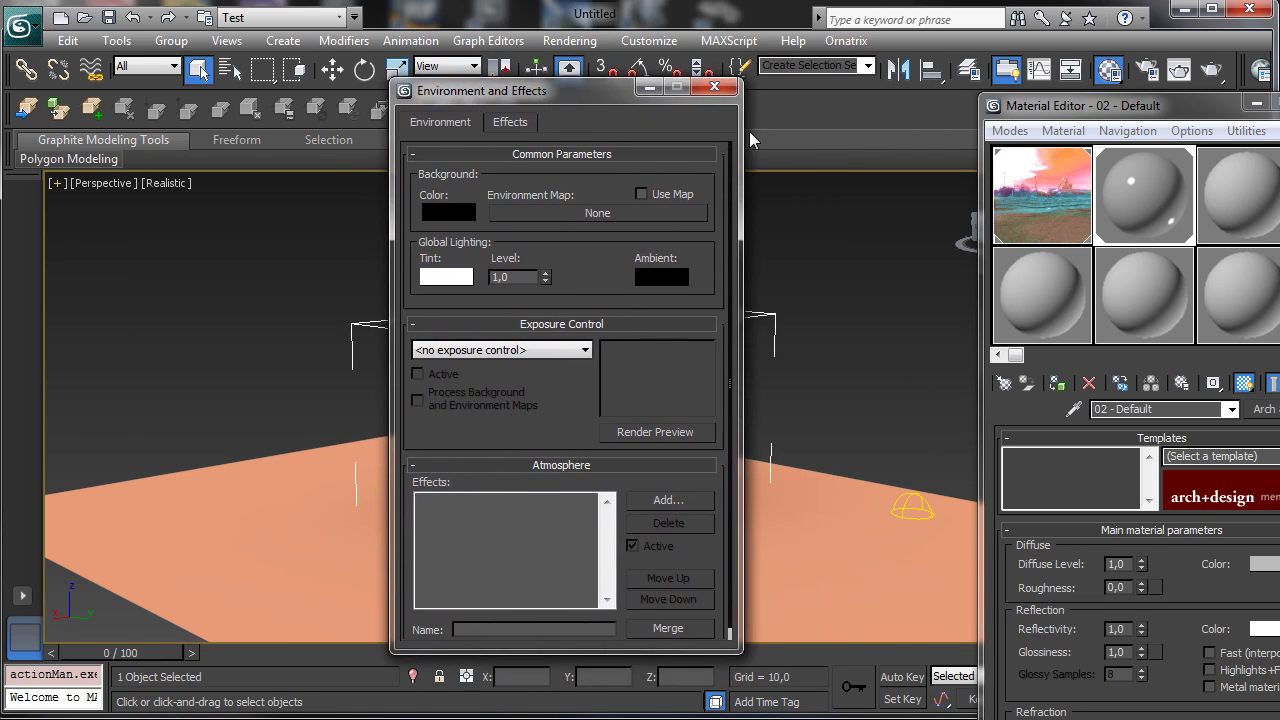
{"action": "left_click", "coordinate": [1042, 195]}
{"action": "left_click_drag", "start_coordinate": [1150, 105], "coordinate": [1008, 48]}
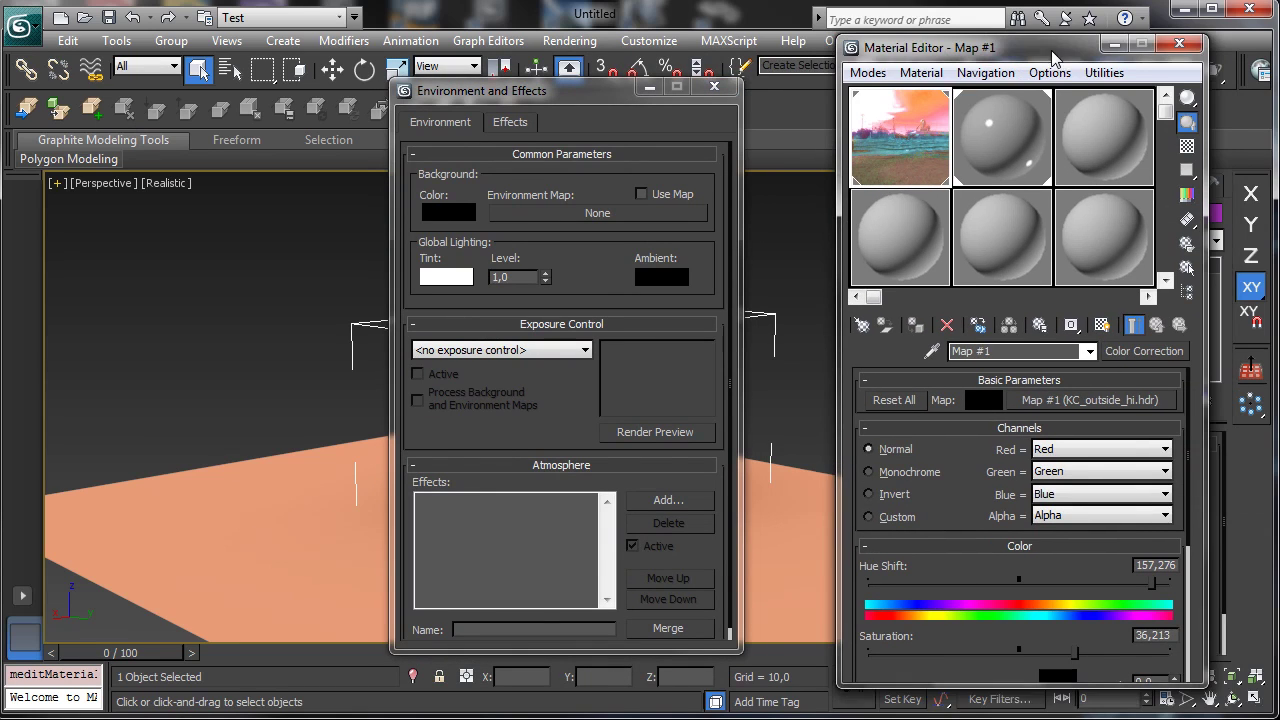
{"action": "left_click_drag", "start_coordinate": [763, 271], "coordinate": [568, 219]}
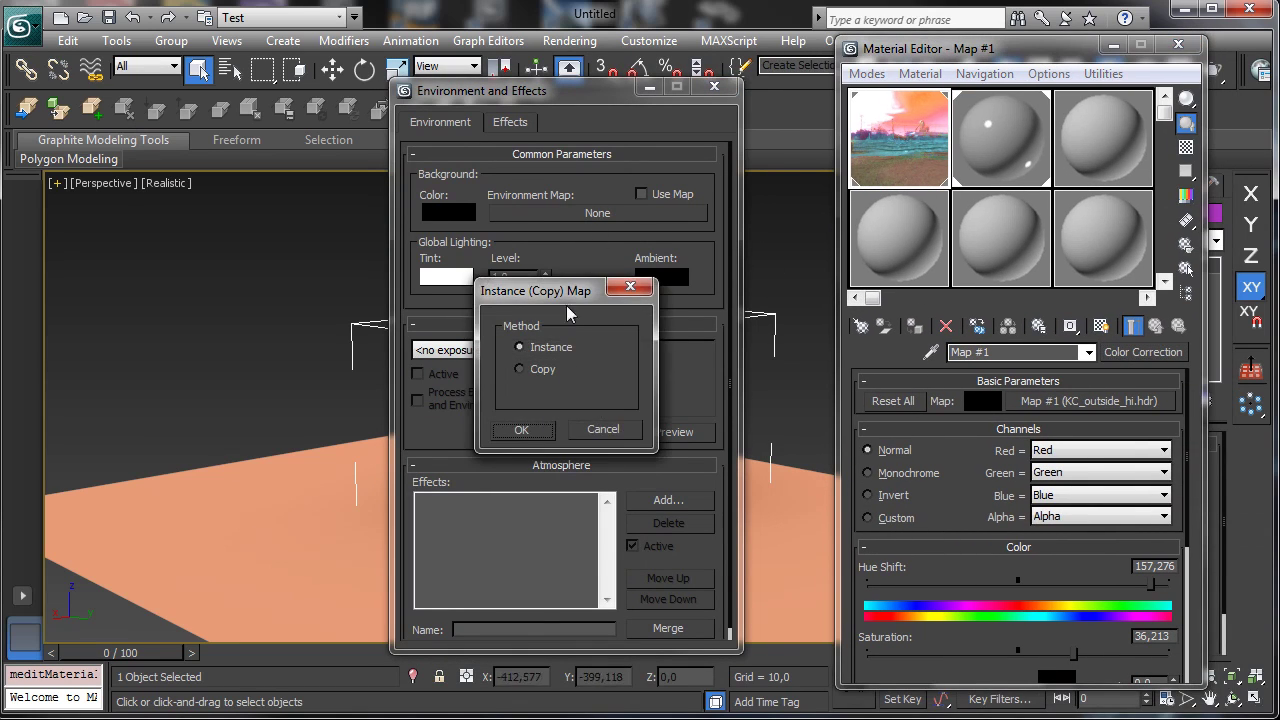
{"action": "left_click", "coordinate": [522, 430]}
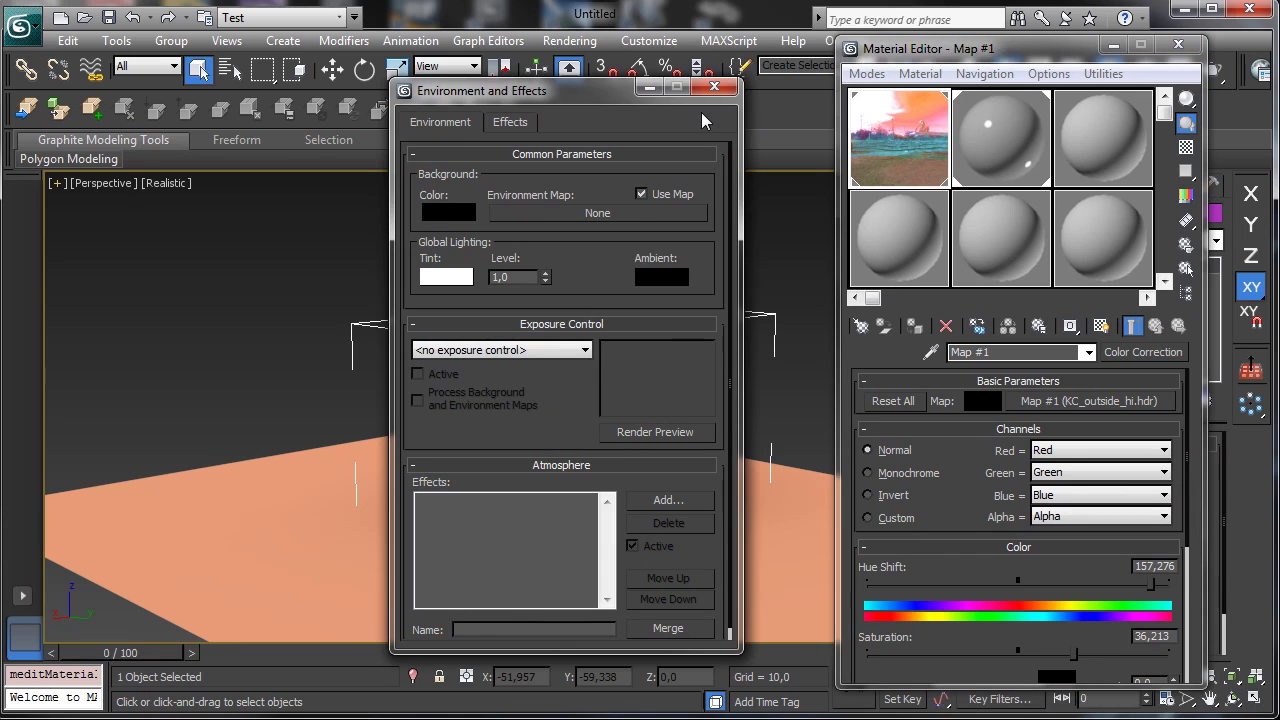
{"action": "left_click", "coordinate": [714, 88]}
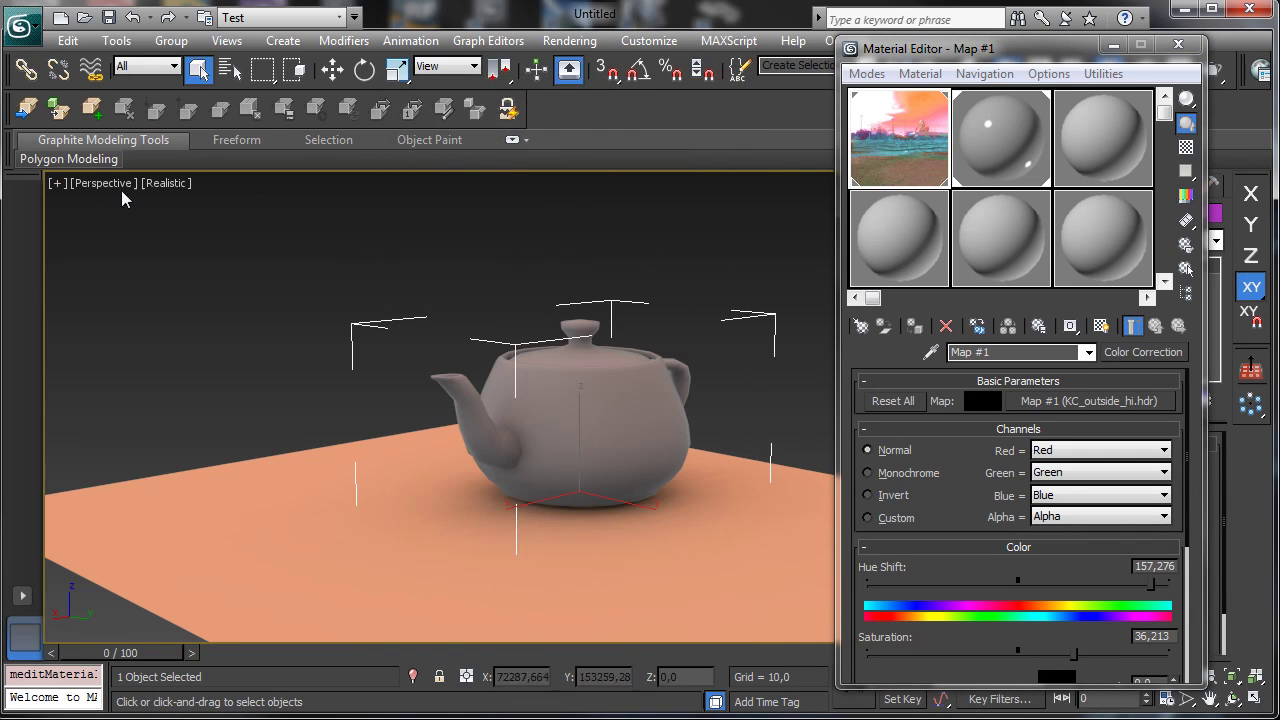
Set the viewport background to Environment Background and close the Material Editor
{"action": "left_click", "coordinate": [165, 186]}
{"action": "mouse_move", "coordinate": [313, 508]}
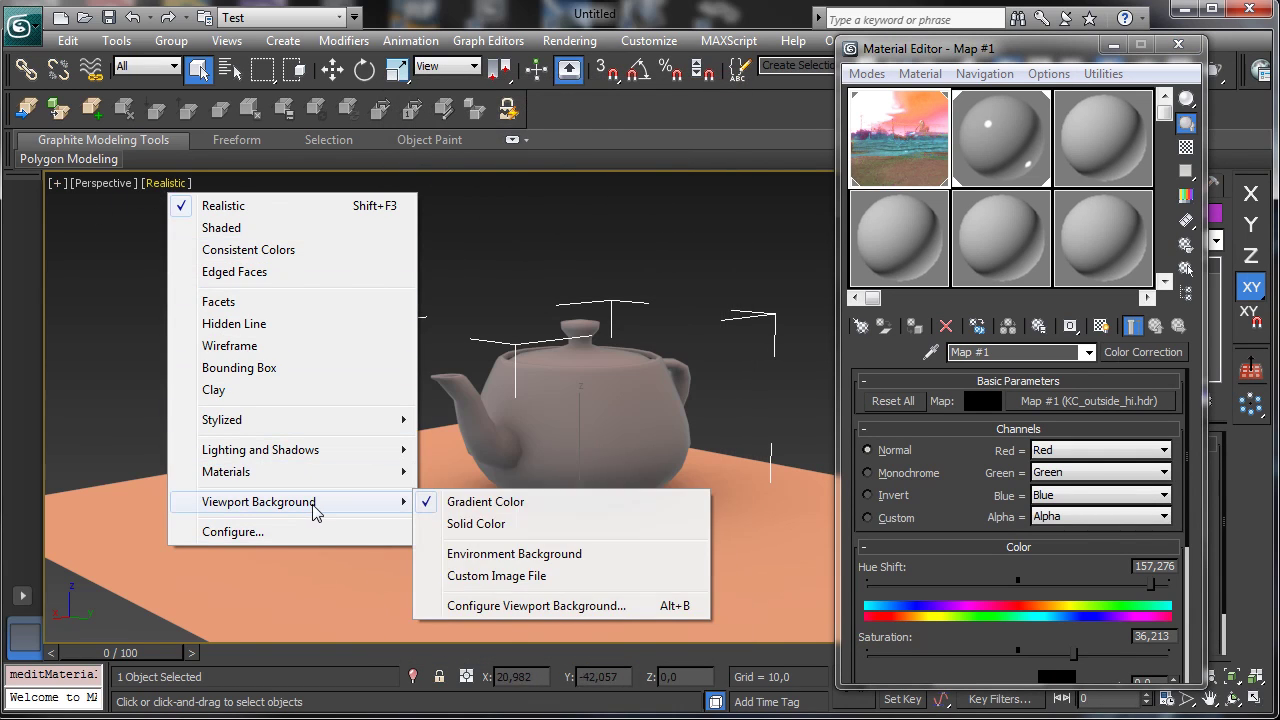
{"action": "left_click", "coordinate": [500, 553]}
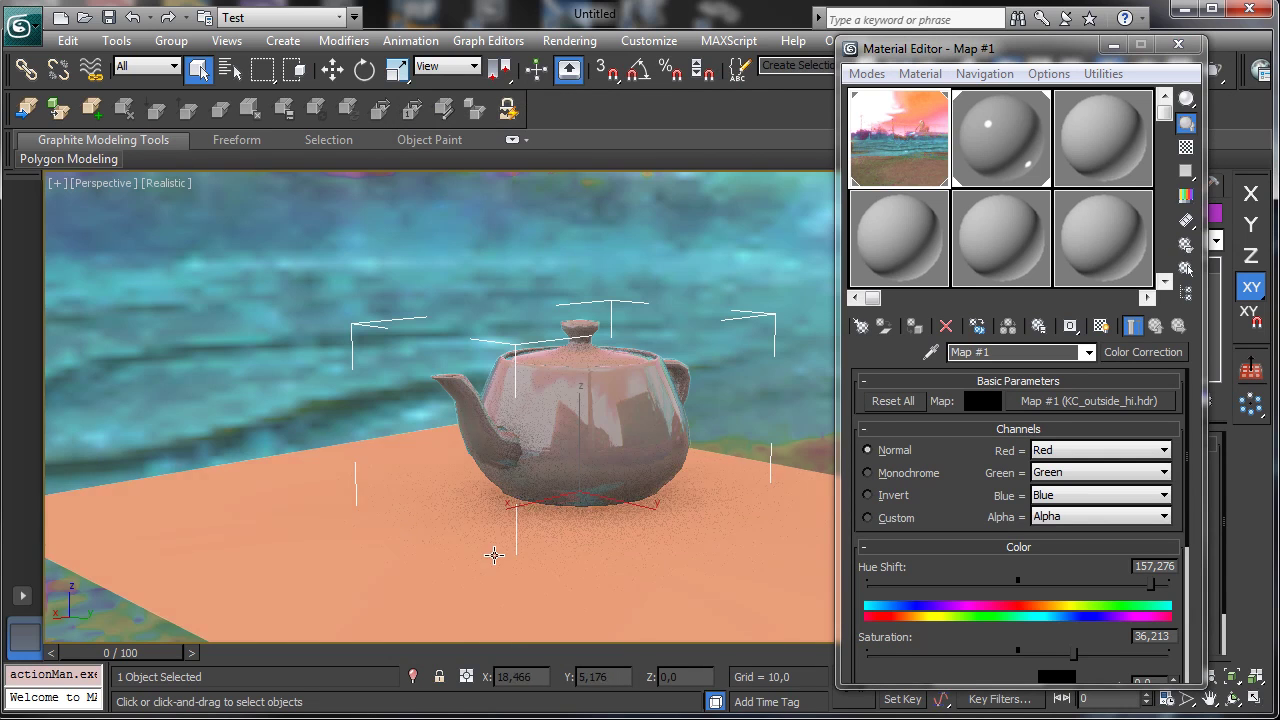
{"action": "left_click", "coordinate": [1178, 45]}
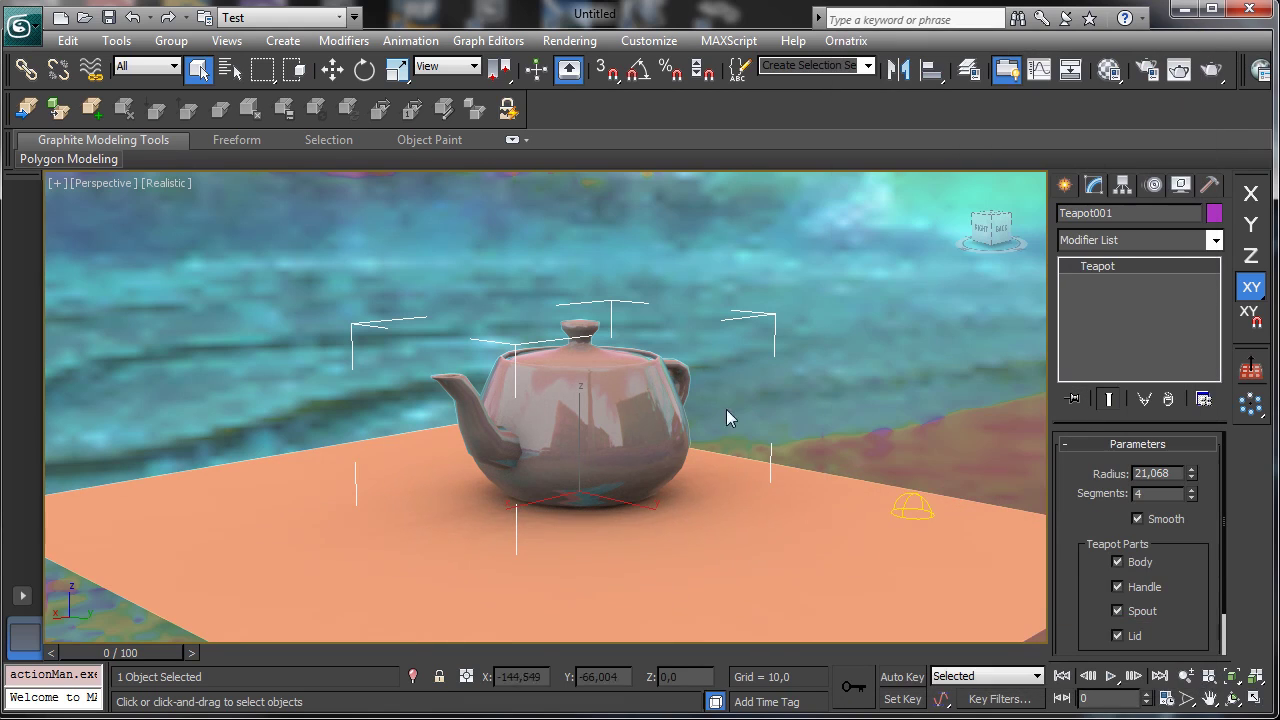
Reopen the Material Editor, make the teapot's 02 - Default material active and close the editor
{"action": "left_click", "coordinate": [1108, 69]}
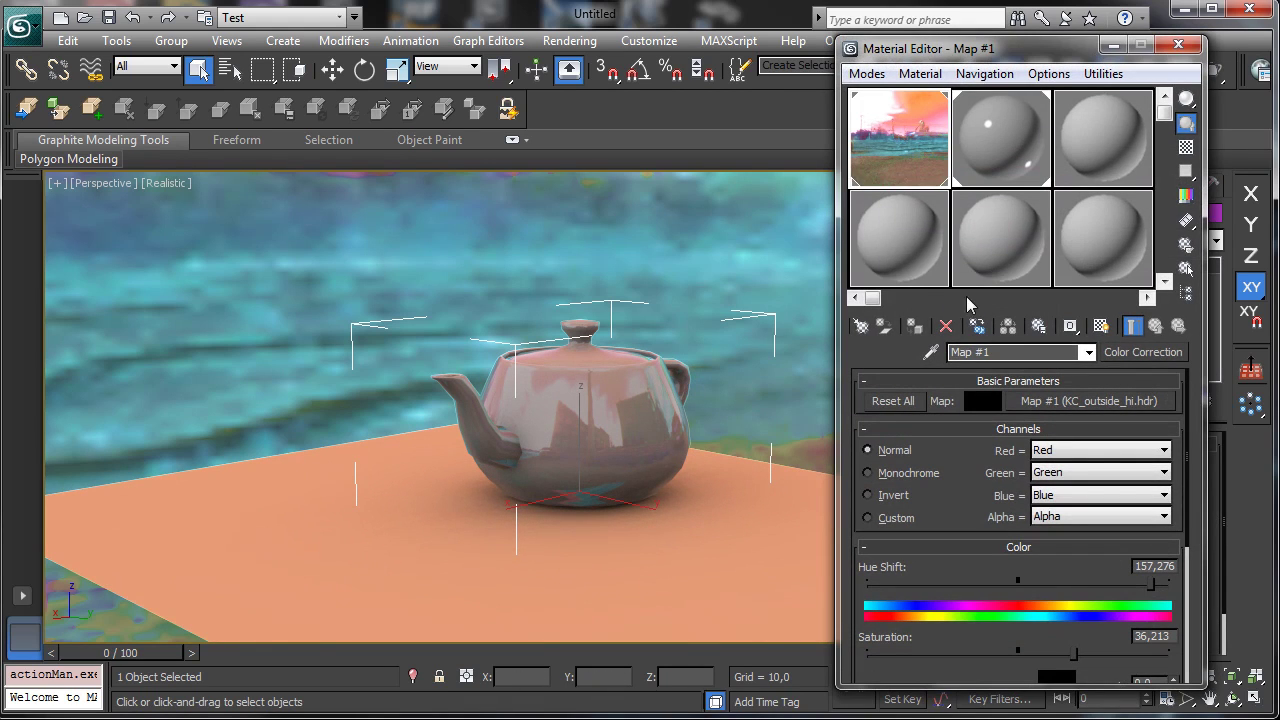
{"action": "left_click", "coordinate": [990, 147]}
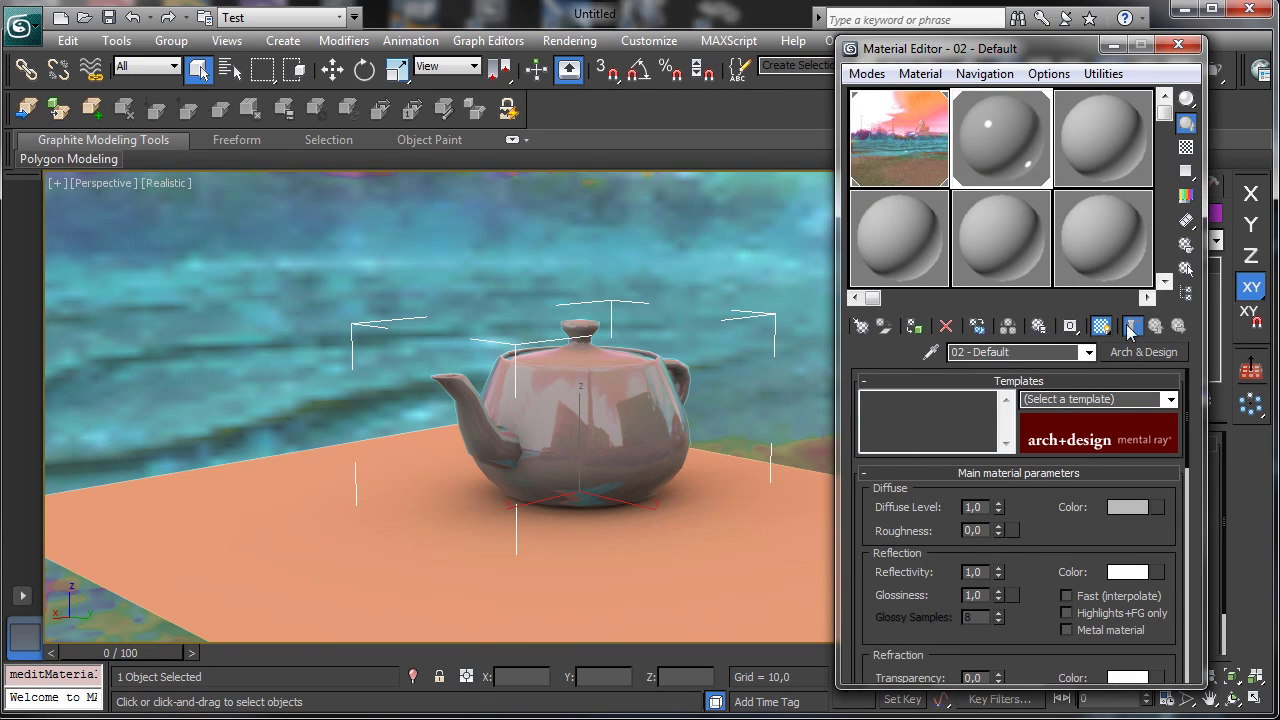
{"action": "left_click", "coordinate": [1178, 45]}
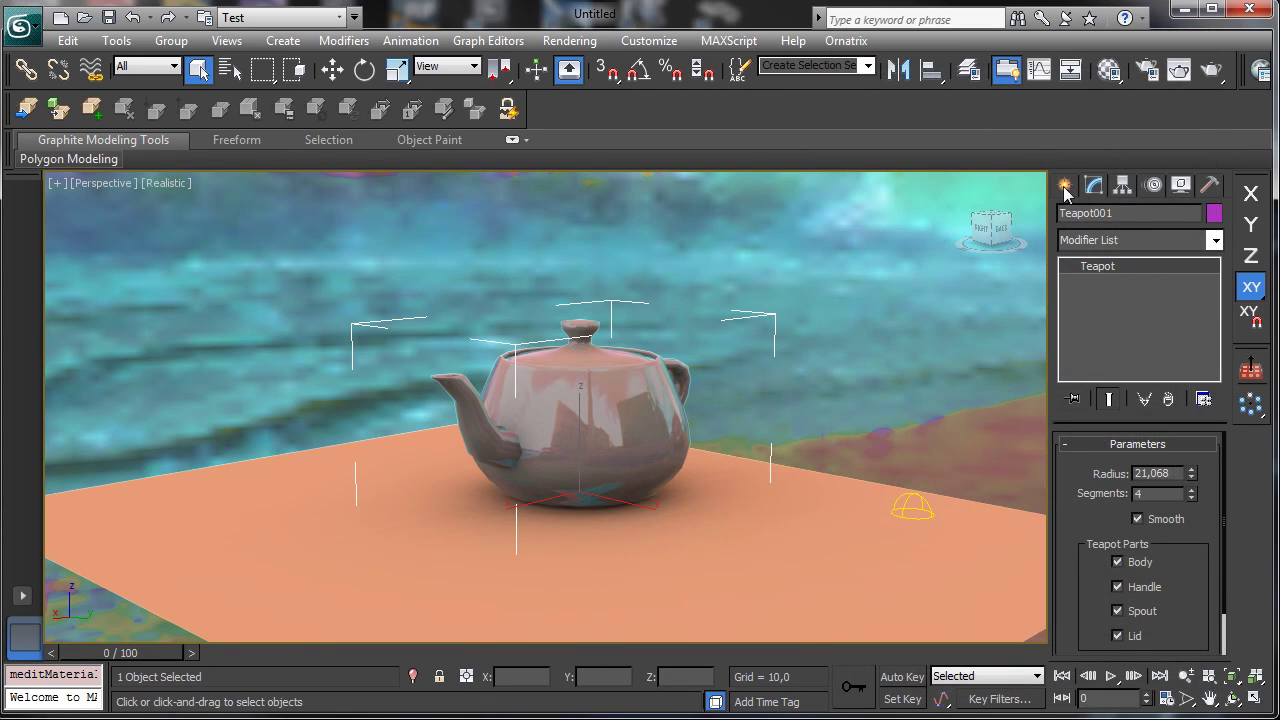
Create a standard Omni light on the plane in front of the skylight, at about X -4.594, Y 63.26
{"action": "left_click", "coordinate": [1064, 188]}
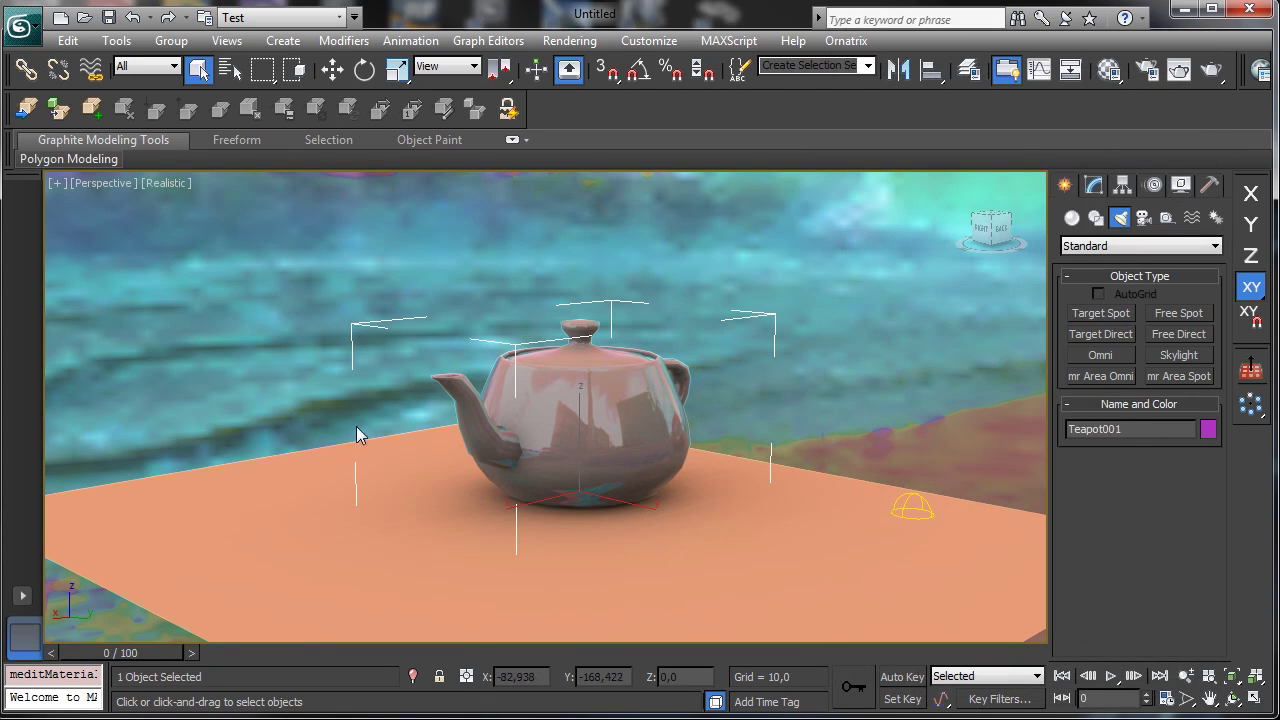
{"action": "left_click", "coordinate": [1102, 355]}
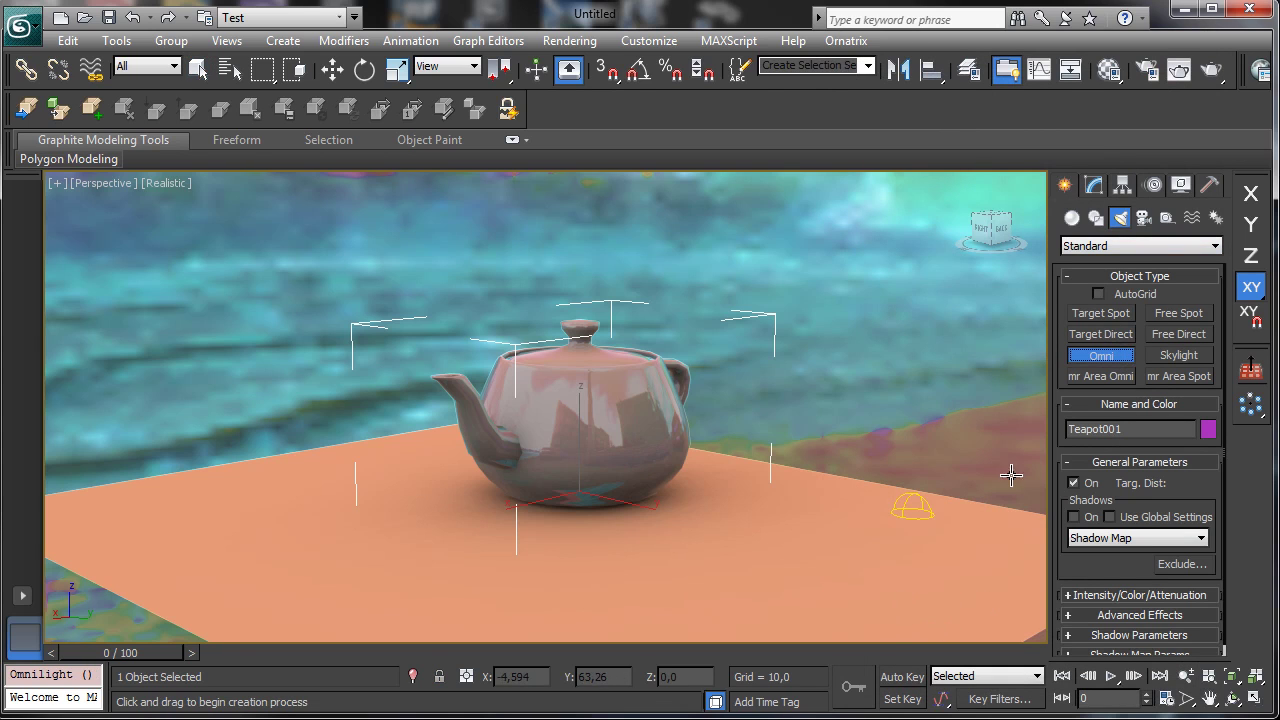
{"action": "left_click", "coordinate": [912, 508]}
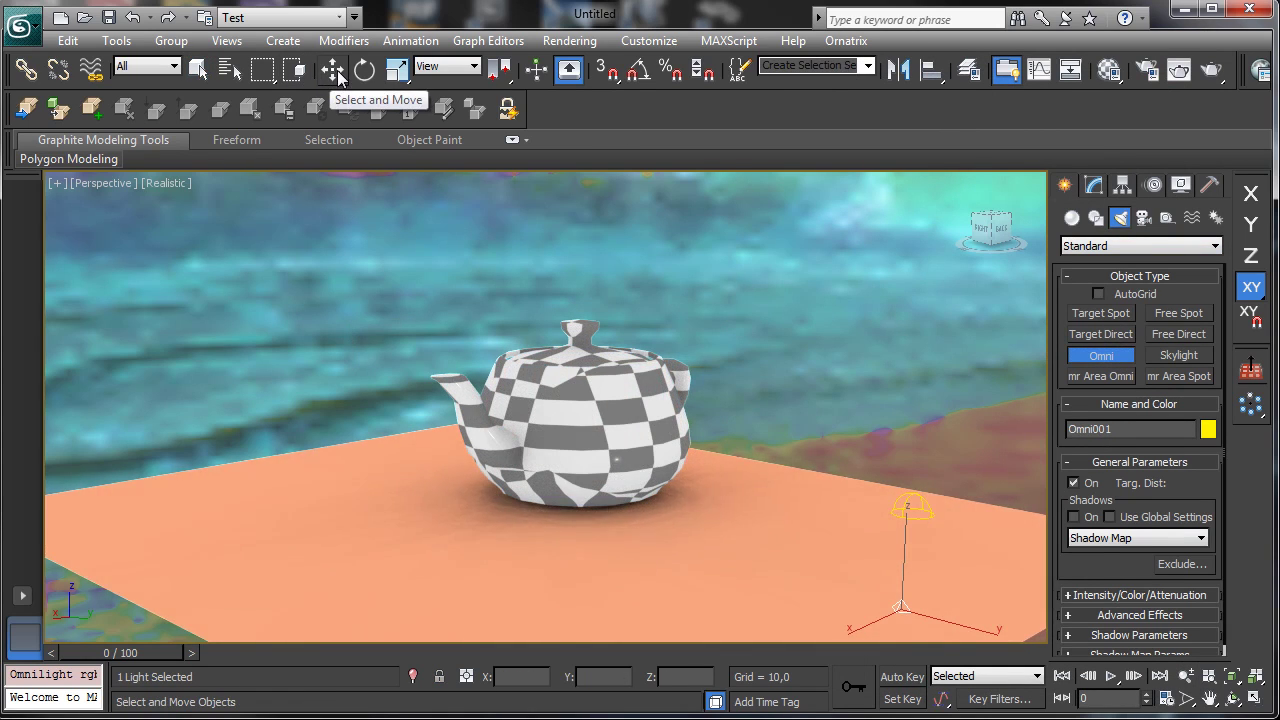
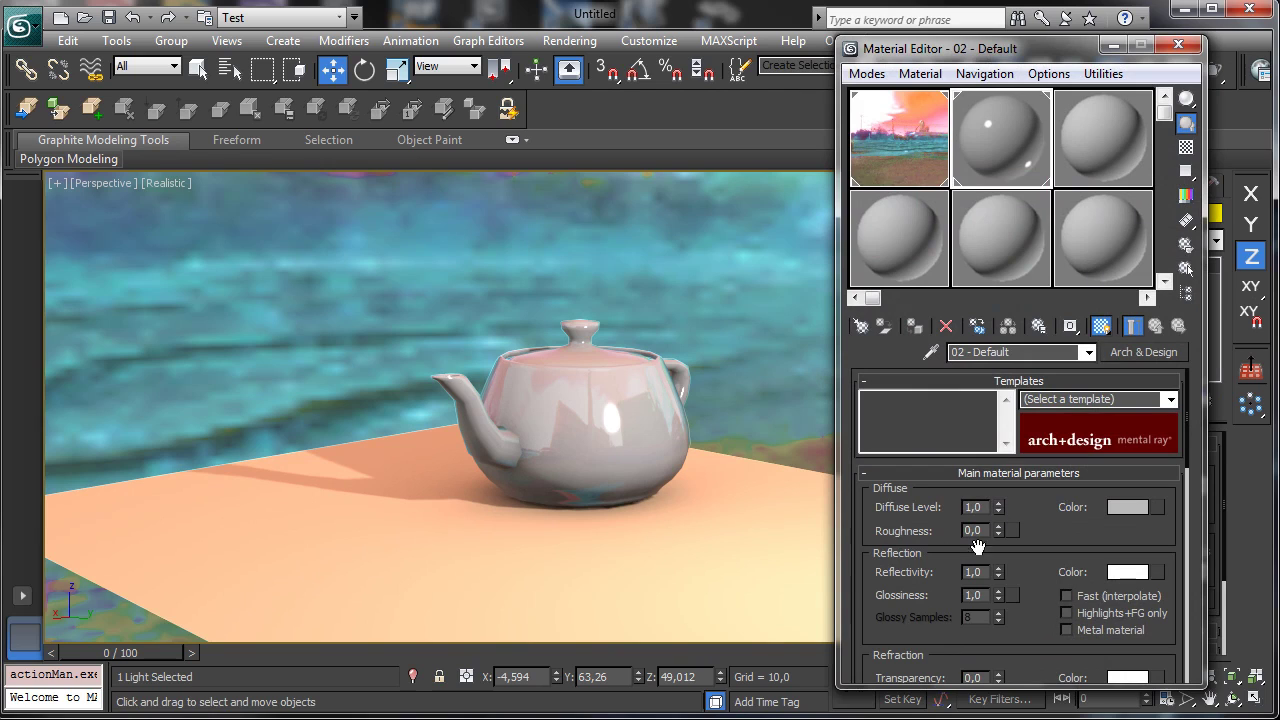
Set the teapot material's reflection Glossiness to 0.52 and make its reflectivity By IOR (fresnel reflections) with an IOR of about 1.89
{"action": "left_click_drag", "start_coordinate": [998, 614], "coordinate": [1000, 625]}
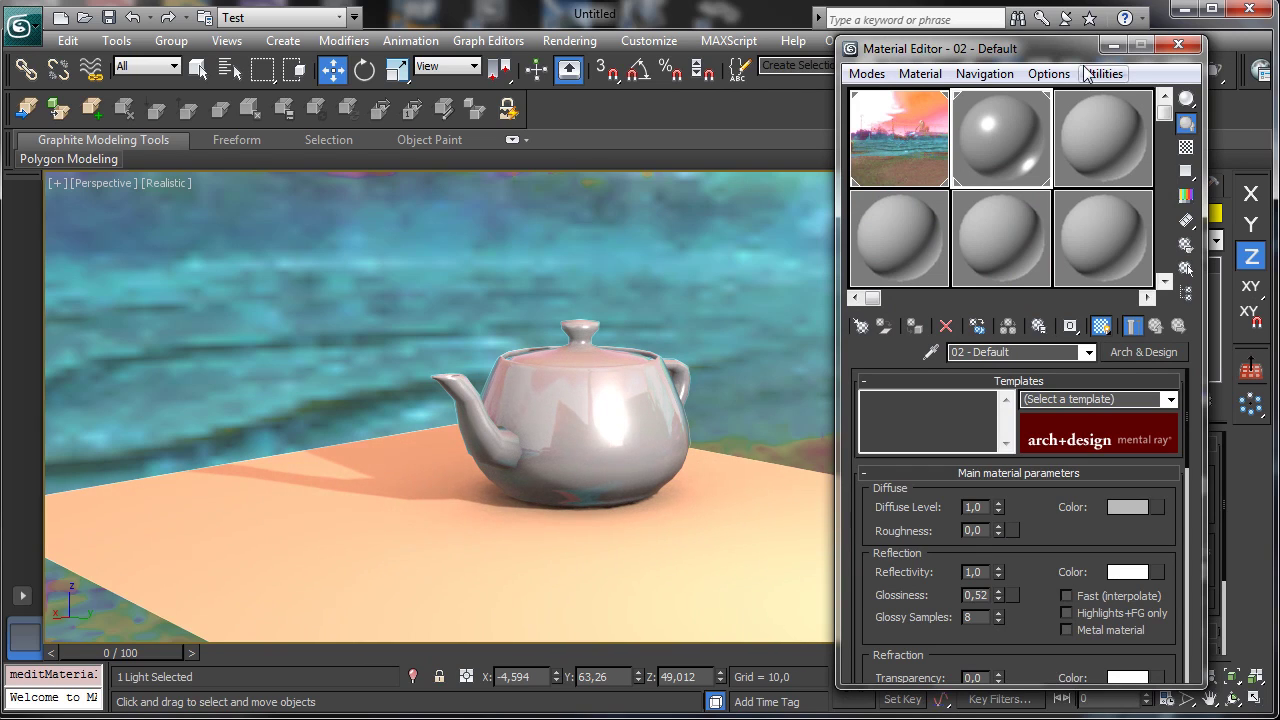
{"action": "left_click_drag", "start_coordinate": [1071, 545], "coordinate": [1066, 323]}
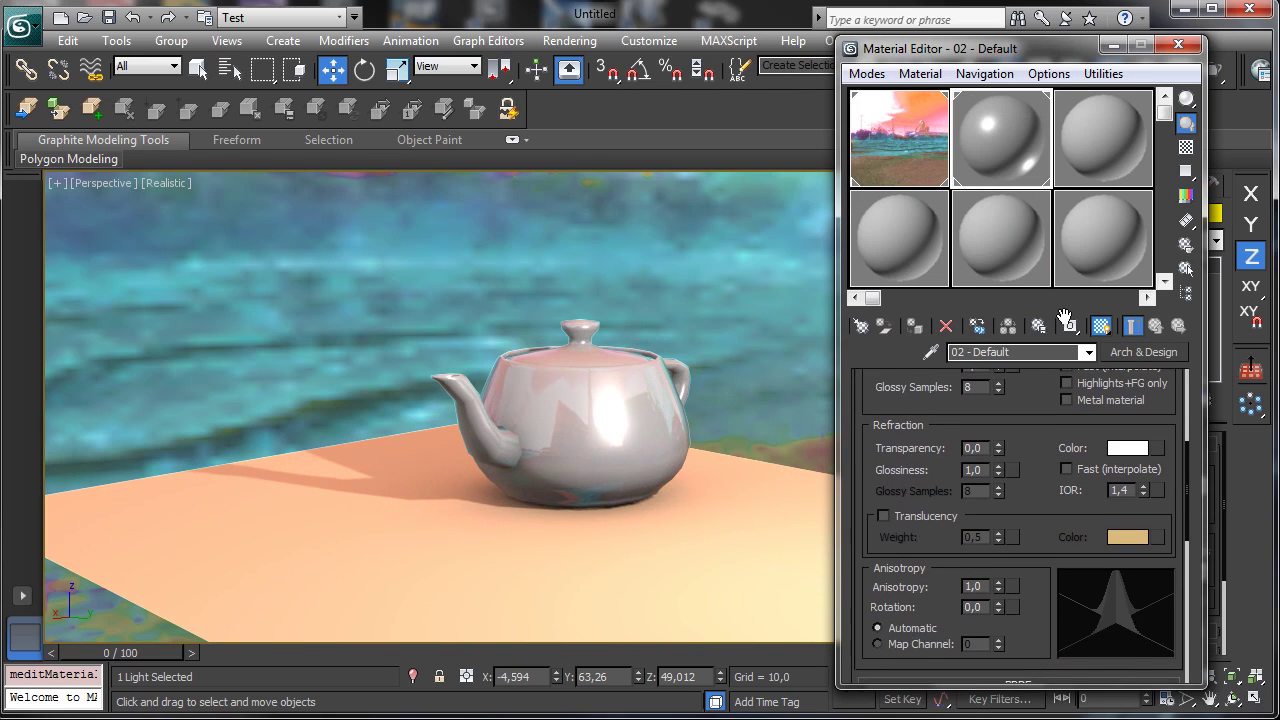
{"action": "scroll", "coordinate": [1100, 400], "scroll_direction": "down", "scroll_amount": 1}
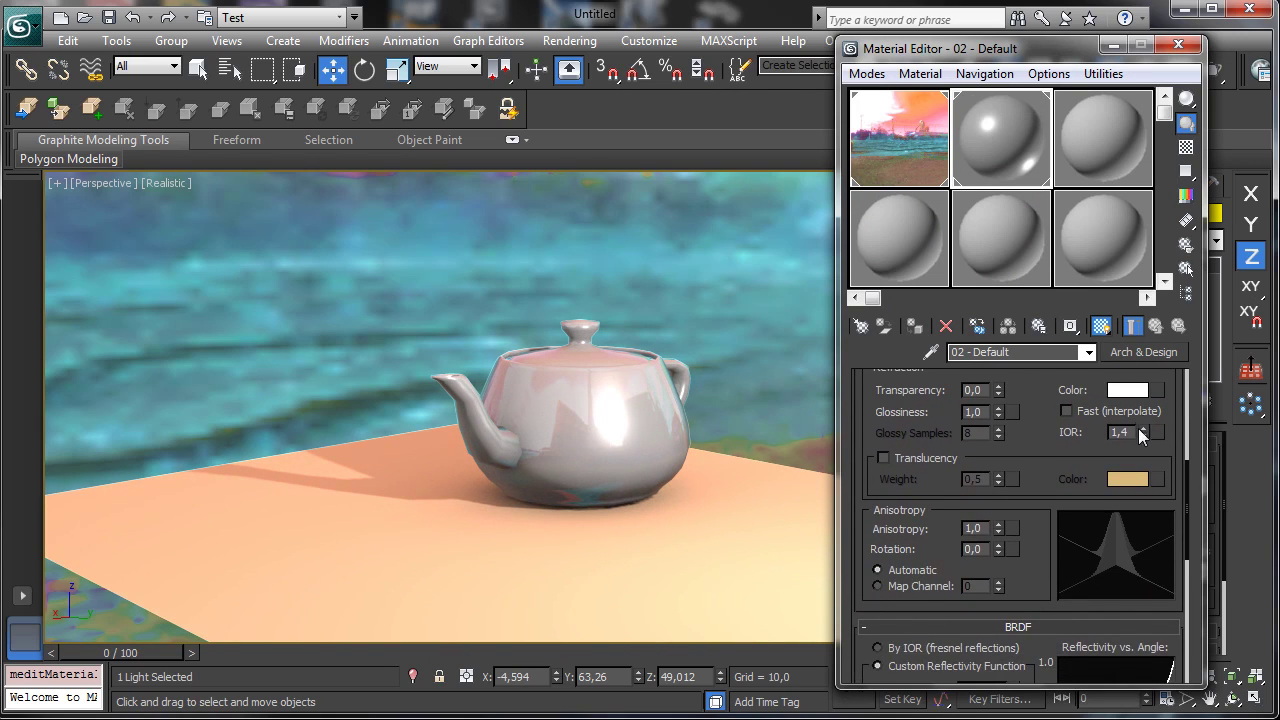
{"action": "left_click_drag", "start_coordinate": [1143, 430], "coordinate": [1122, 400]}
{"action": "left_click_drag", "start_coordinate": [1034, 527], "coordinate": [1041, 481]}
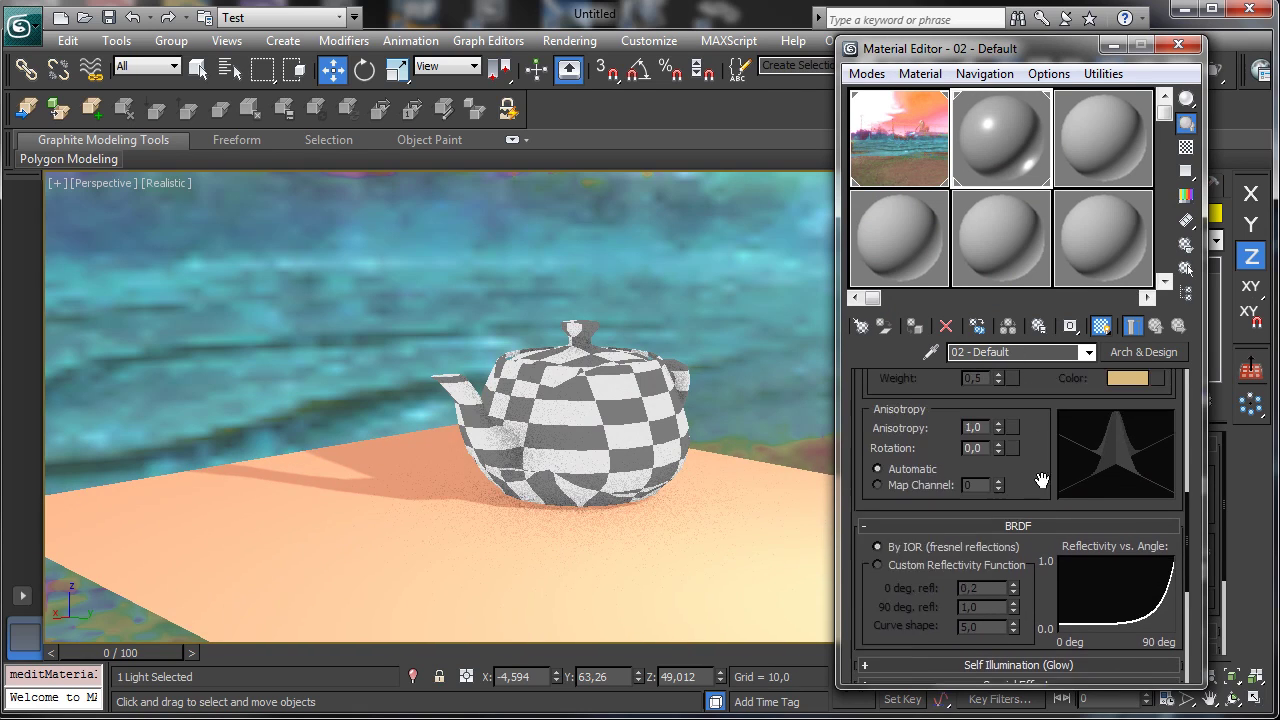
Raise the teapot material's IOR to about 6.86 and close the Material Editor
{"action": "scroll", "coordinate": [1041, 481], "scroll_direction": "up", "scroll_amount": 2}
{"action": "scroll", "coordinate": [1040, 409], "scroll_direction": "up", "scroll_amount": 2}
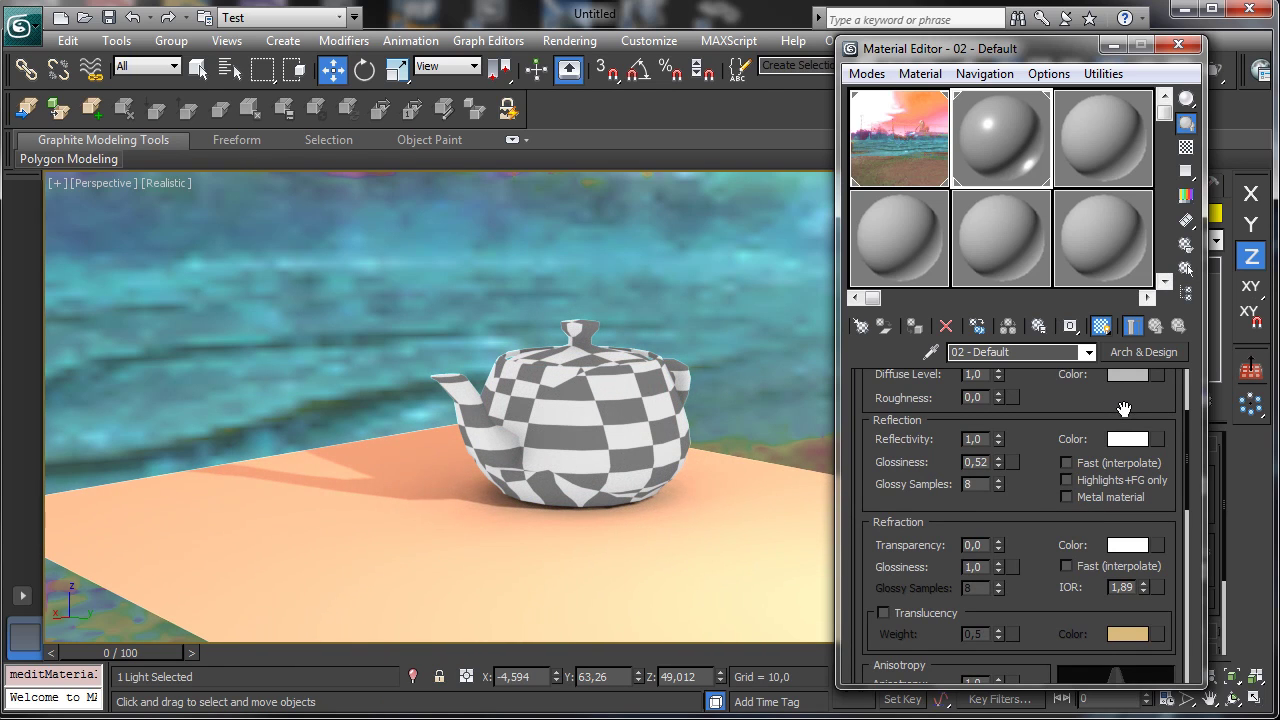
{"action": "mouse_move", "coordinate": [1100, 409]}
{"action": "left_mouse_down"}
{"action": "mouse_move", "coordinate": [1085, 430]}
{"action": "mouse_move", "coordinate": [1094, 444]}
{"action": "mouse_move", "coordinate": [1077, 415]}
{"action": "left_mouse_up"}
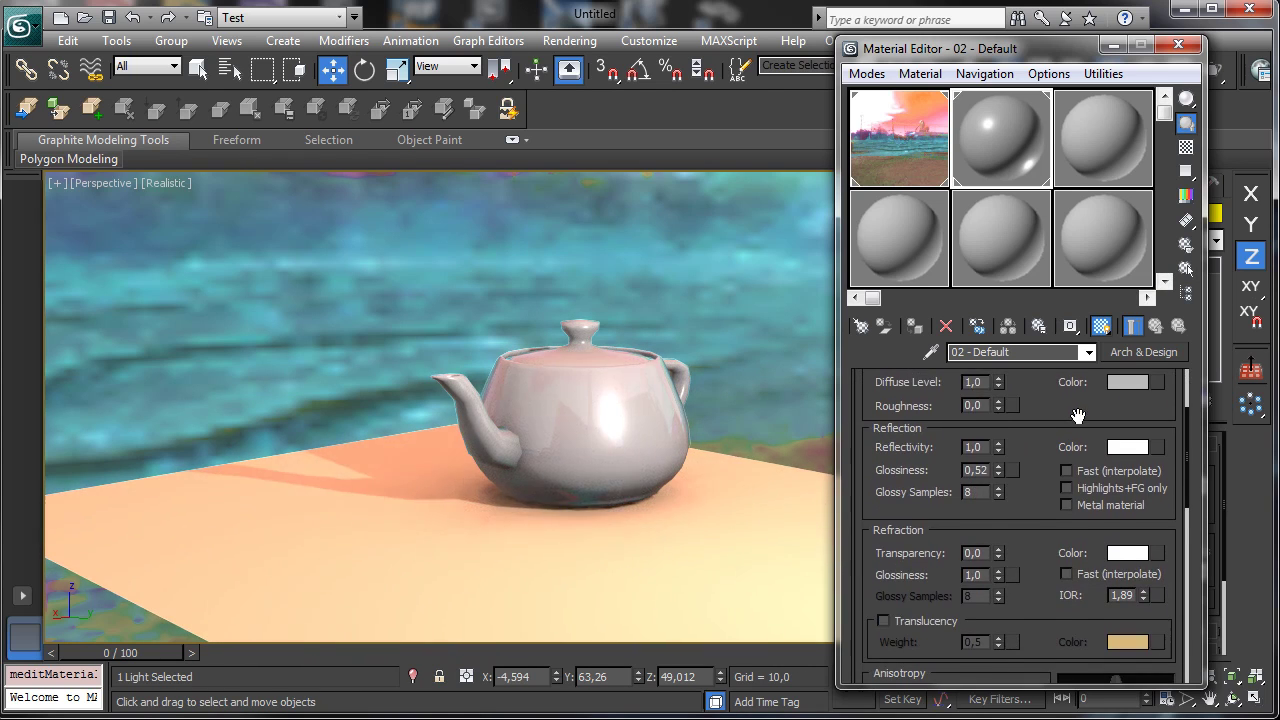
{"action": "left_click_drag", "start_coordinate": [1143, 595], "coordinate": [1129, 382]}
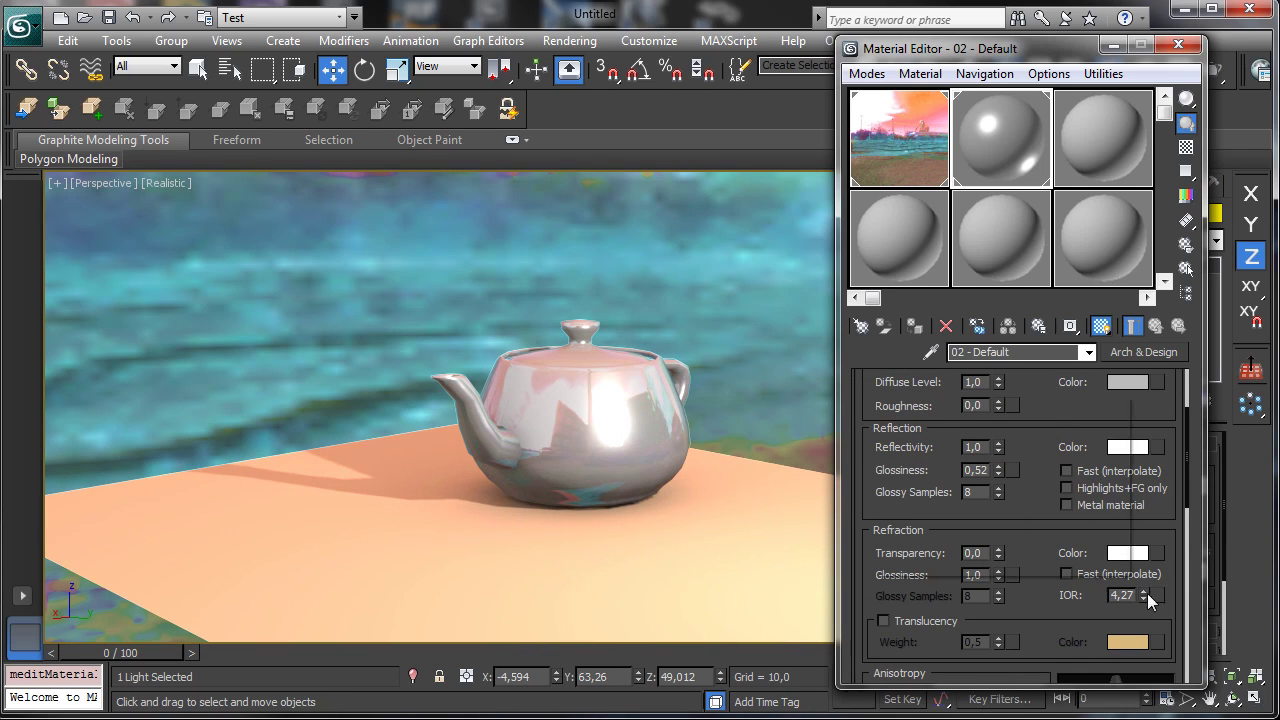
{"action": "left_click_drag", "start_coordinate": [1147, 594], "coordinate": [1226, 230]}
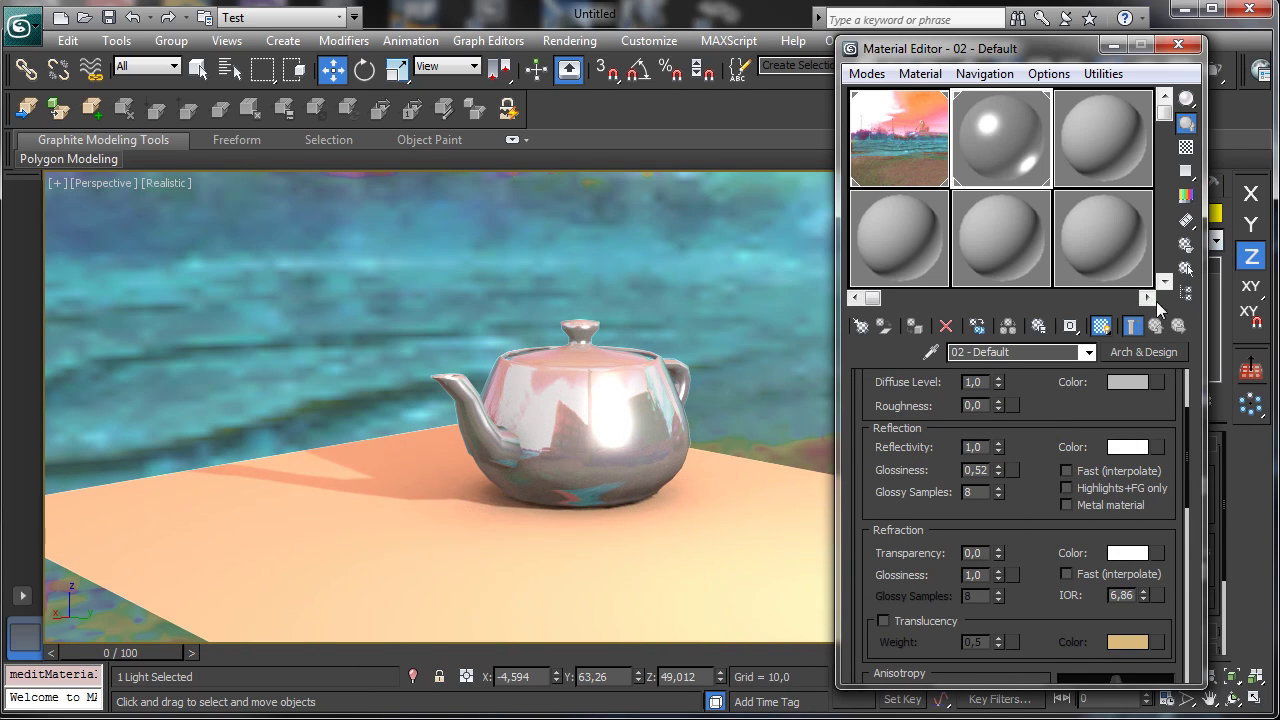
{"action": "left_click", "coordinate": [1179, 44]}
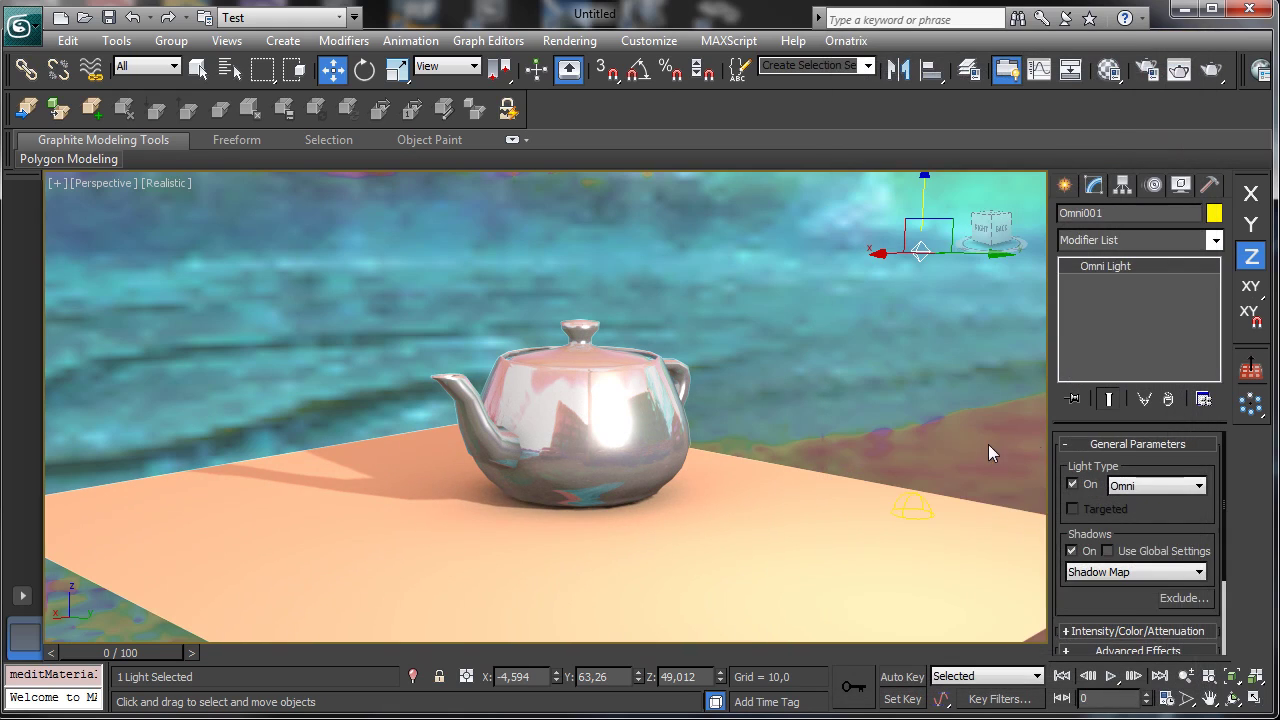
Select the teapot and set its Segments to 20
{"action": "left_click", "coordinate": [555, 390]}
{"action": "double_click", "coordinate": [1158, 492]}
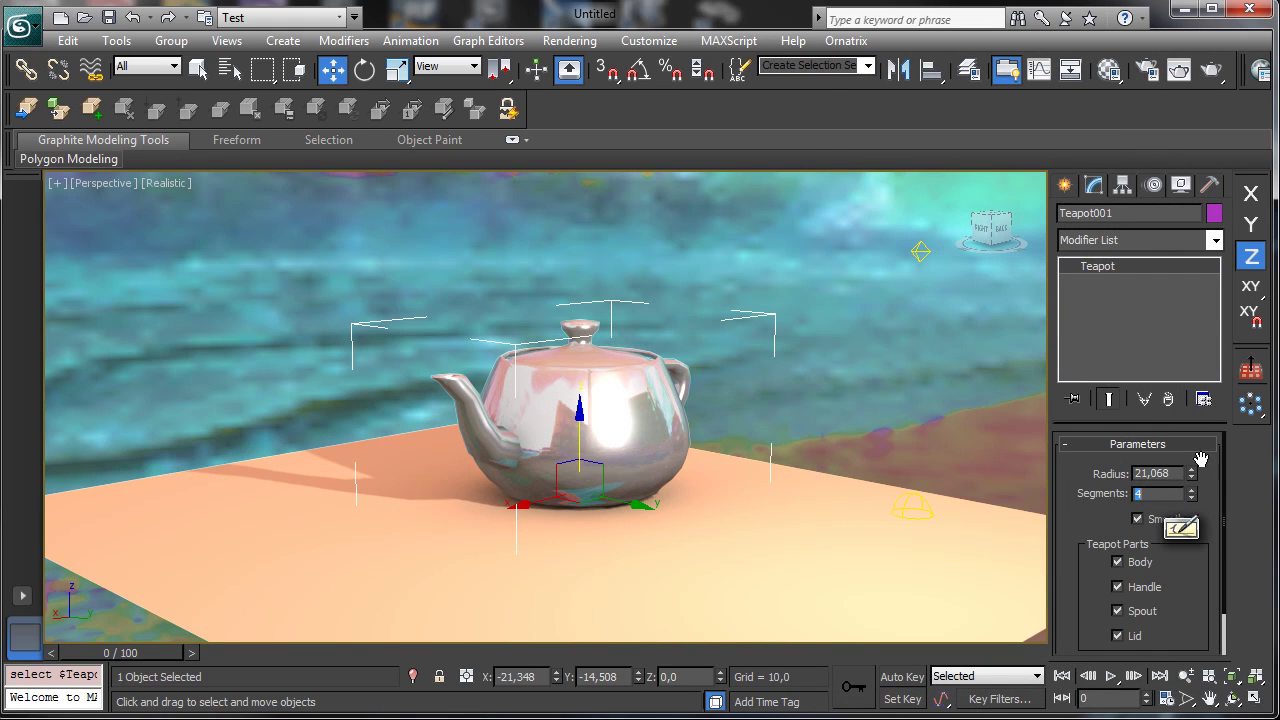
{"action": "type", "text": "20"}
{"action": "key", "text": "Return"}
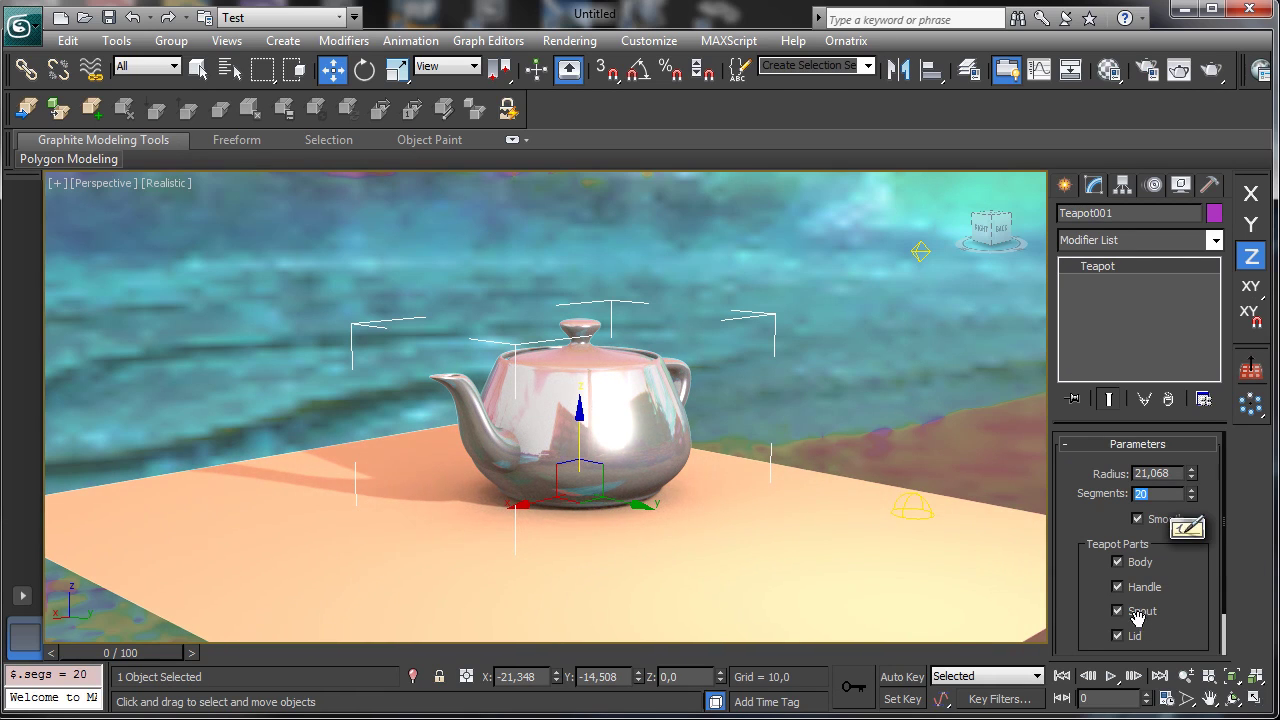
Examine the reflections on the teapot's surface up close from several angles, ending on the handle side
{"action": "left_click", "coordinate": [1186, 676]}
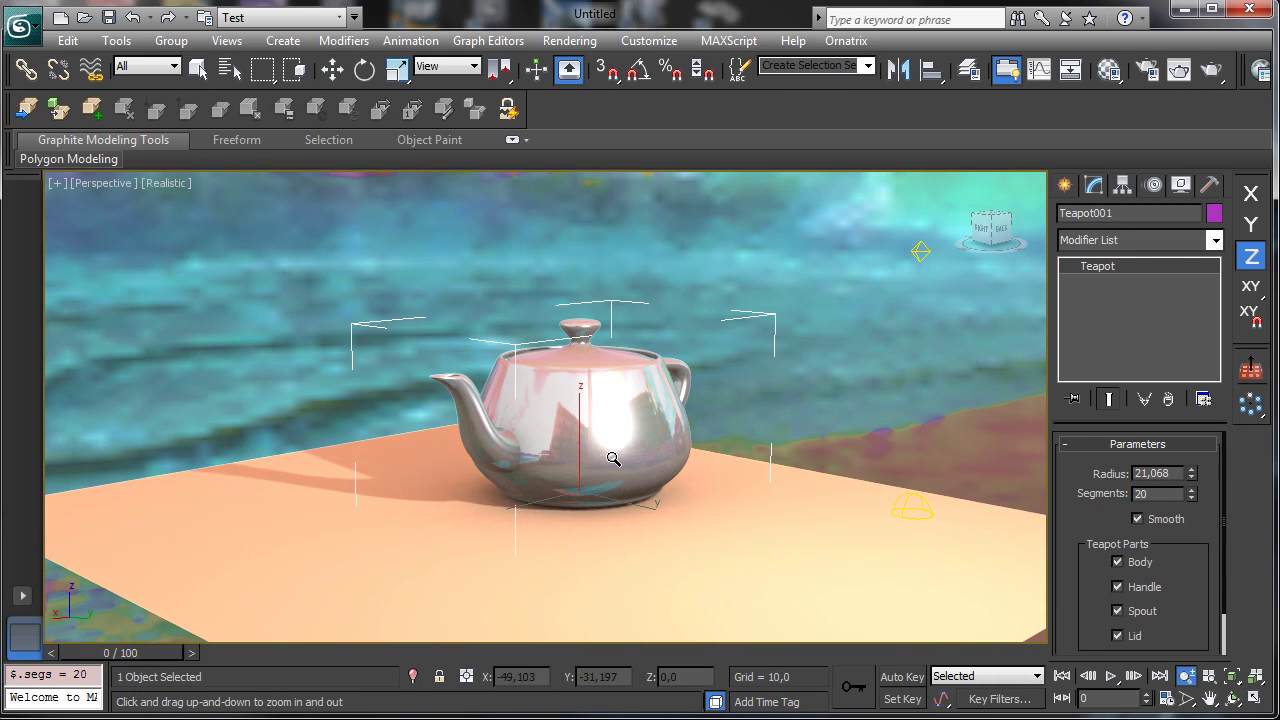
{"action": "left_click_drag", "start_coordinate": [613, 458], "coordinate": [625, 395]}
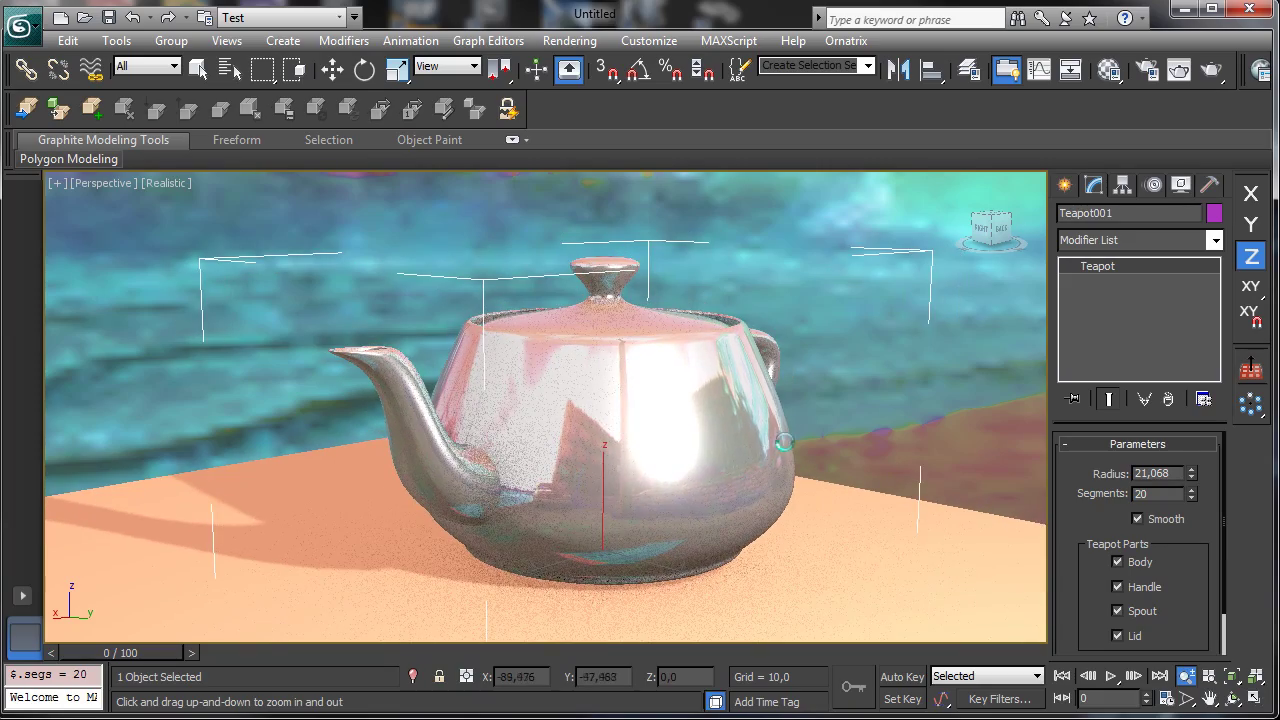
{"action": "left_click", "coordinate": [1234, 699]}
{"action": "left_click_drag", "start_coordinate": [566, 458], "coordinate": [920, 466]}
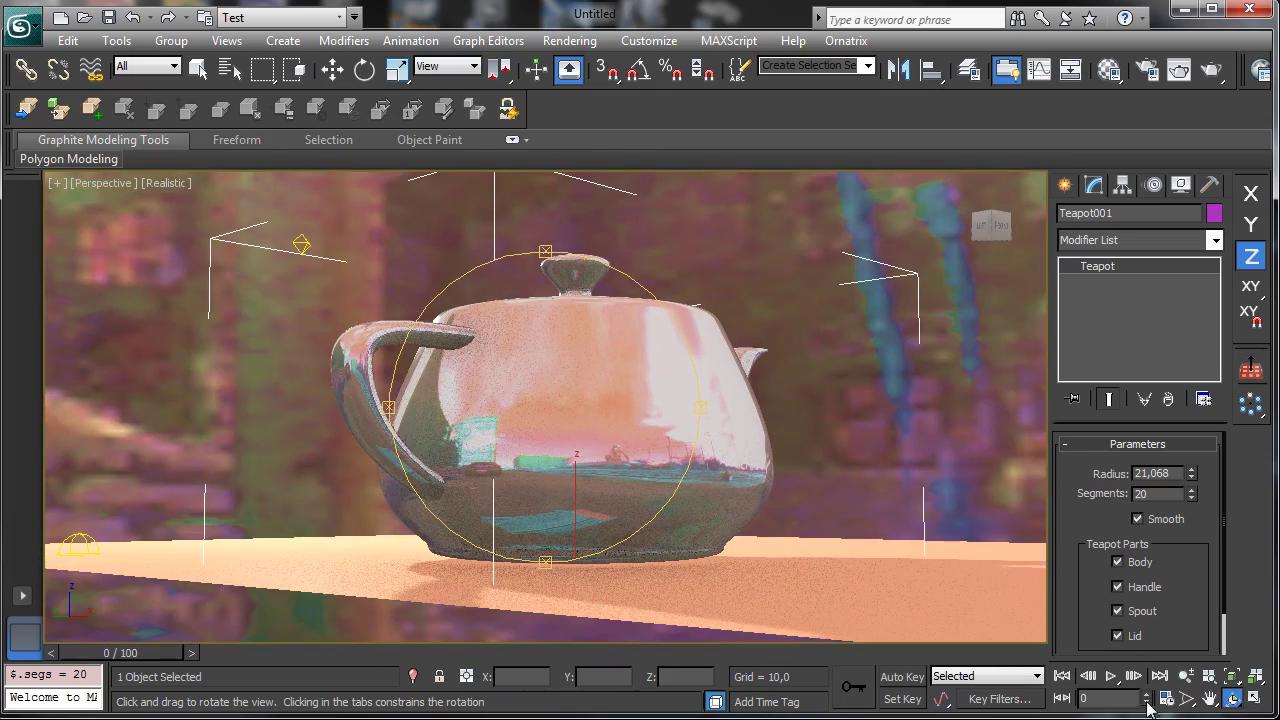
{"action": "left_click", "coordinate": [1210, 698]}
{"action": "left_click_drag", "start_coordinate": [640, 525], "coordinate": [529, 494]}
{"action": "left_click", "coordinate": [1232, 698]}
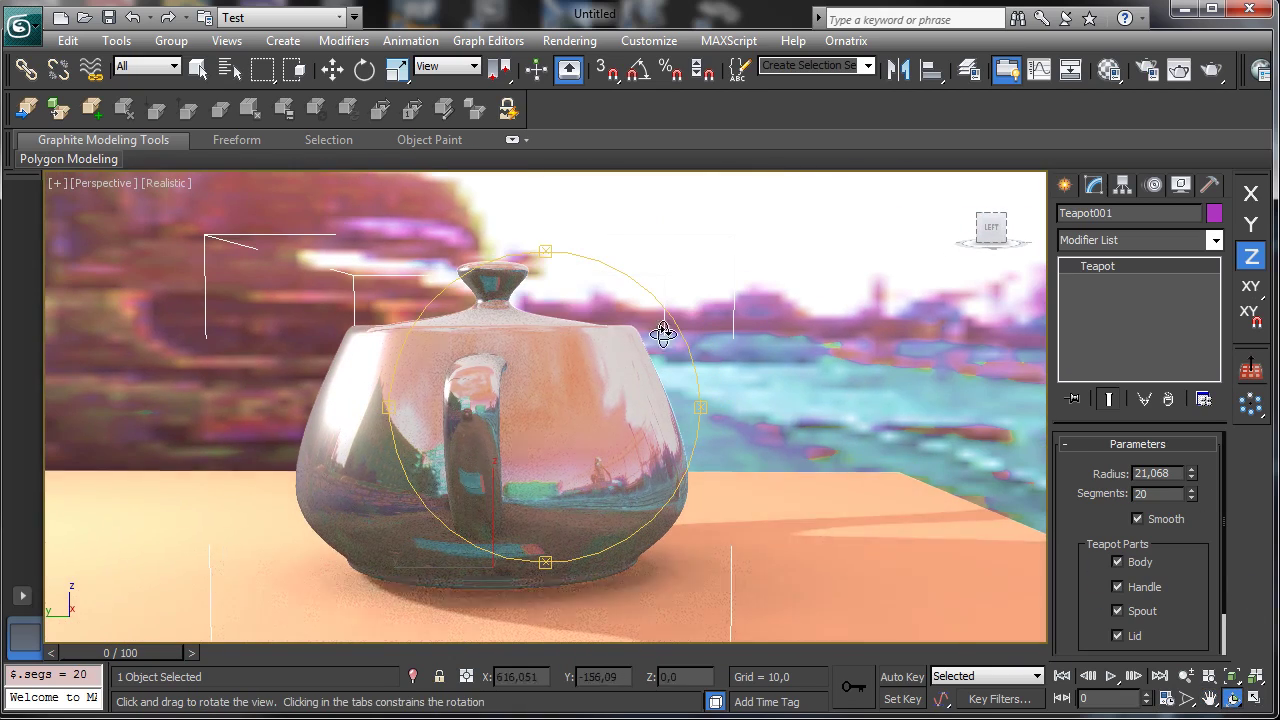
Rotate the teapot about its vertical axis so the handle swings from facing the camera to the side
{"action": "left_click", "coordinate": [364, 69]}
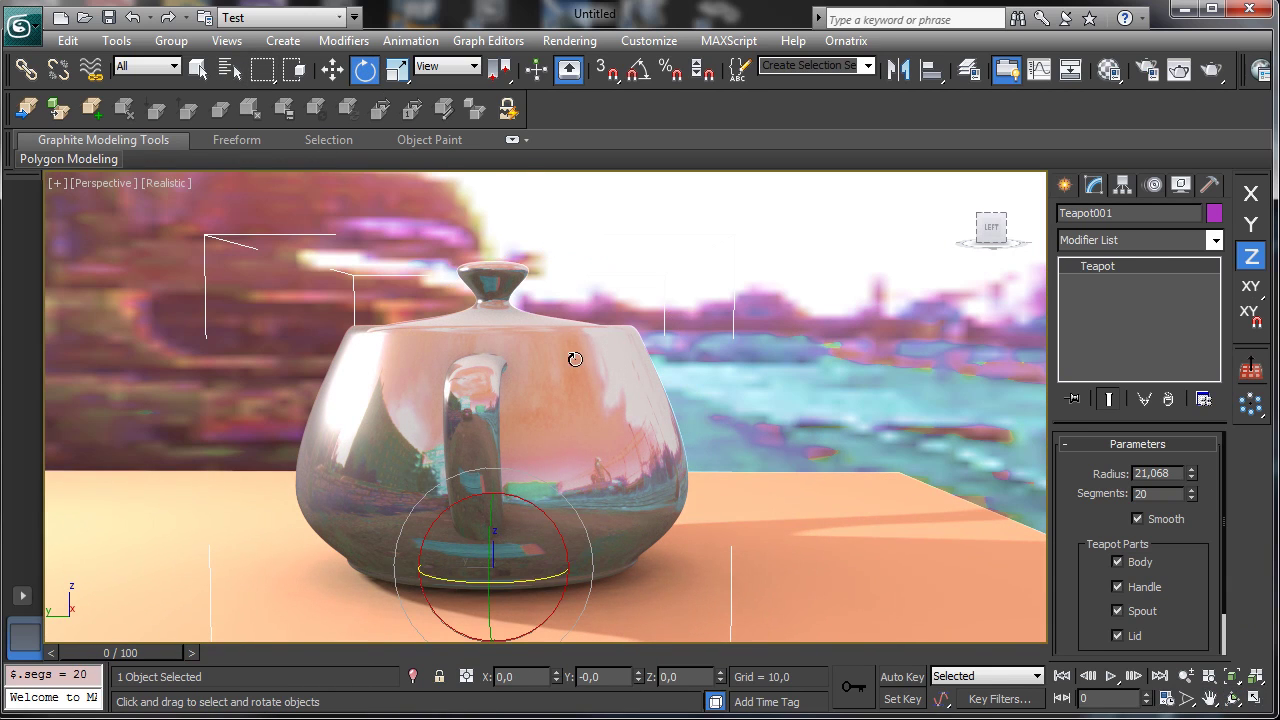
{"action": "left_click", "coordinate": [480, 586]}
{"action": "left_click_drag", "start_coordinate": [517, 583], "coordinate": [445, 580]}
{"action": "left_click", "coordinate": [198, 68]}
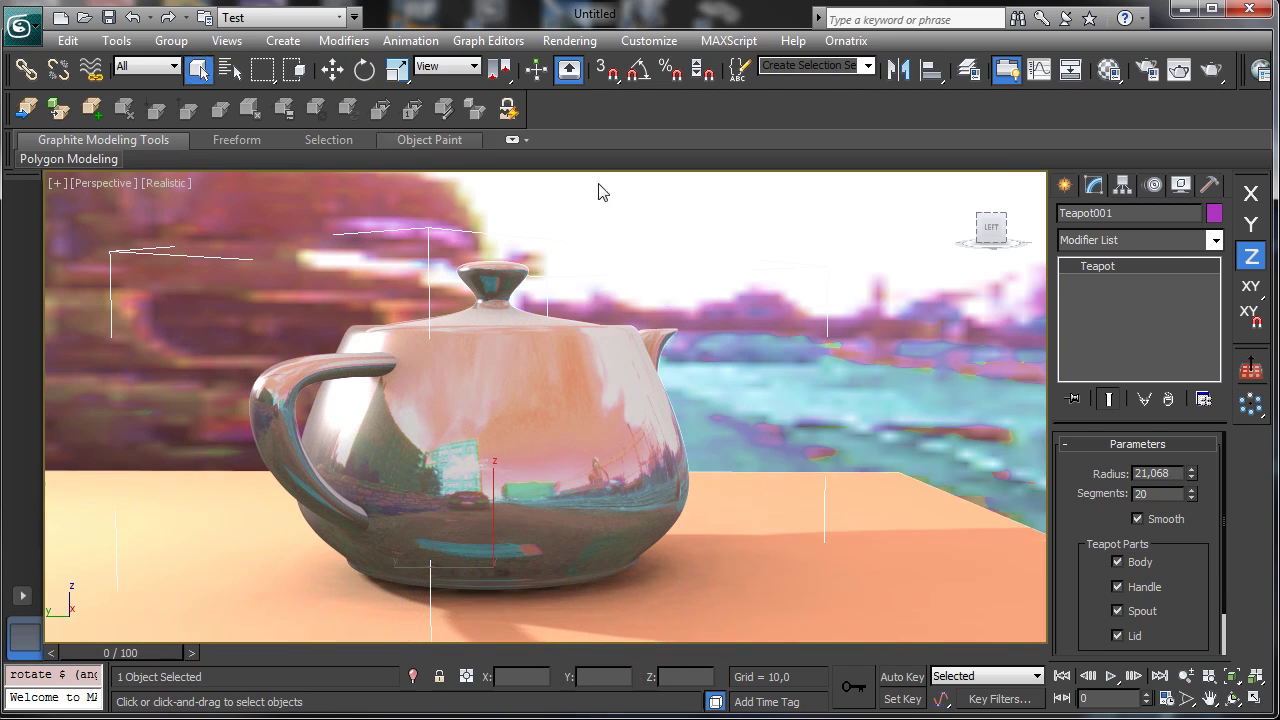
Reset the environment Color Correction map's Hue Shift and Saturation to 0 and lower its Brightness to about -13.6
{"action": "left_click", "coordinate": [1109, 69]}
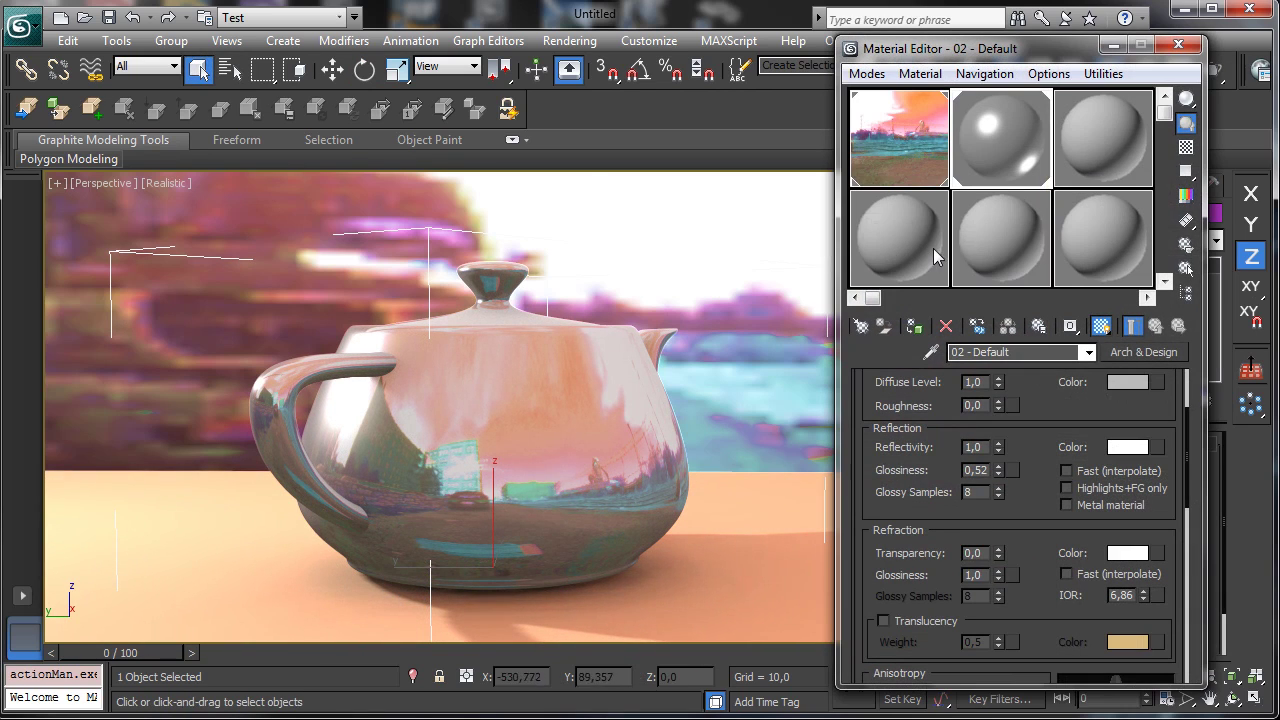
{"action": "left_click", "coordinate": [898, 138]}
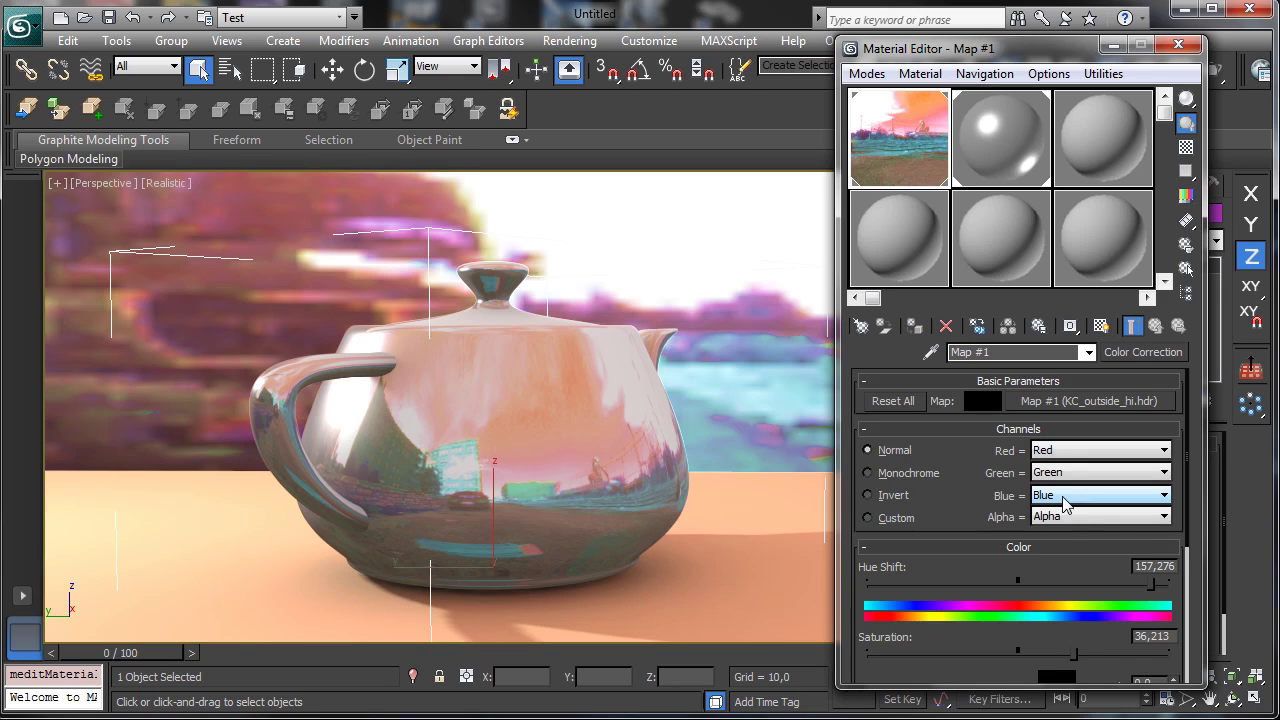
{"action": "left_click", "coordinate": [1152, 566]}
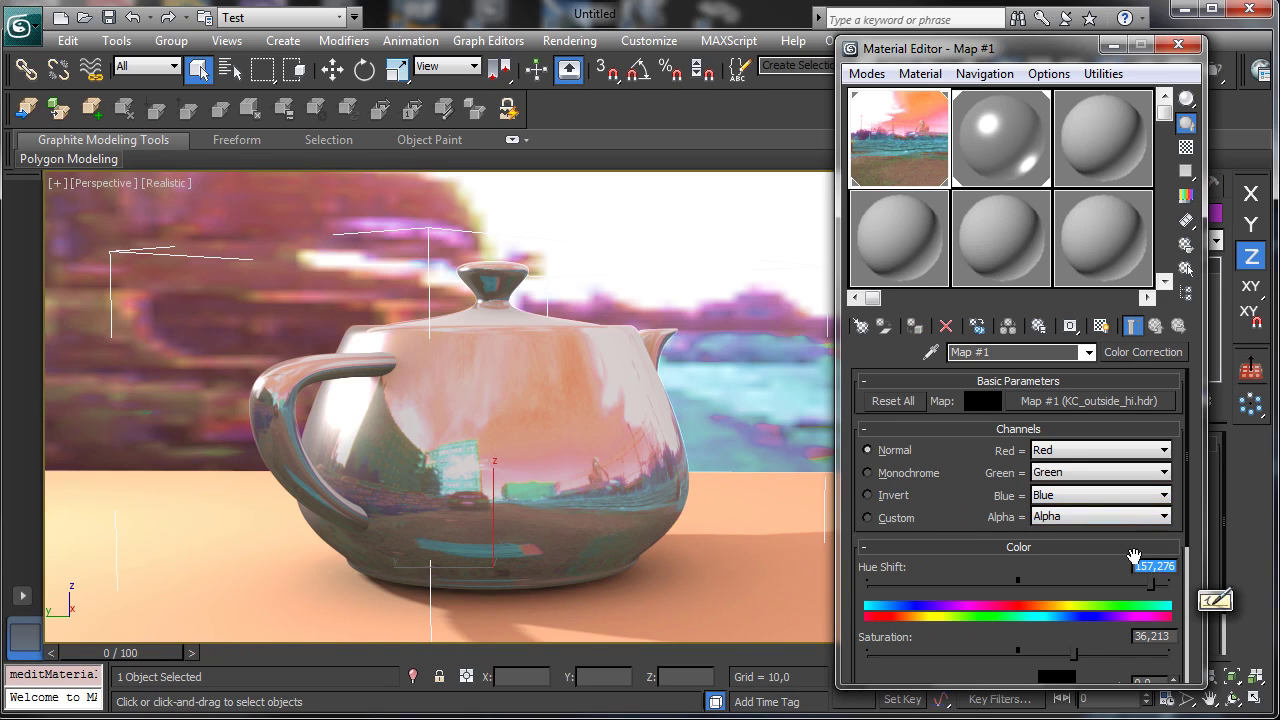
{"action": "right_click", "coordinate": [1174, 566]}
{"action": "left_click", "coordinate": [1156, 637]}
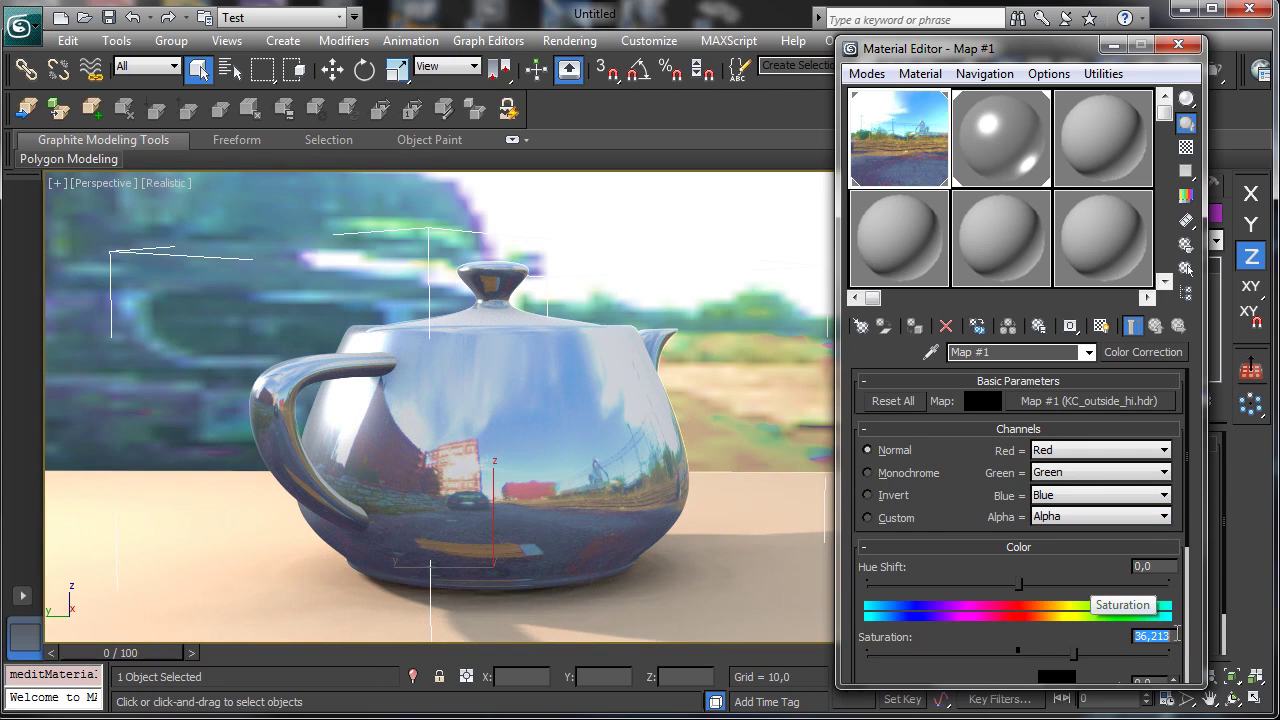
{"action": "right_click", "coordinate": [1176, 636]}
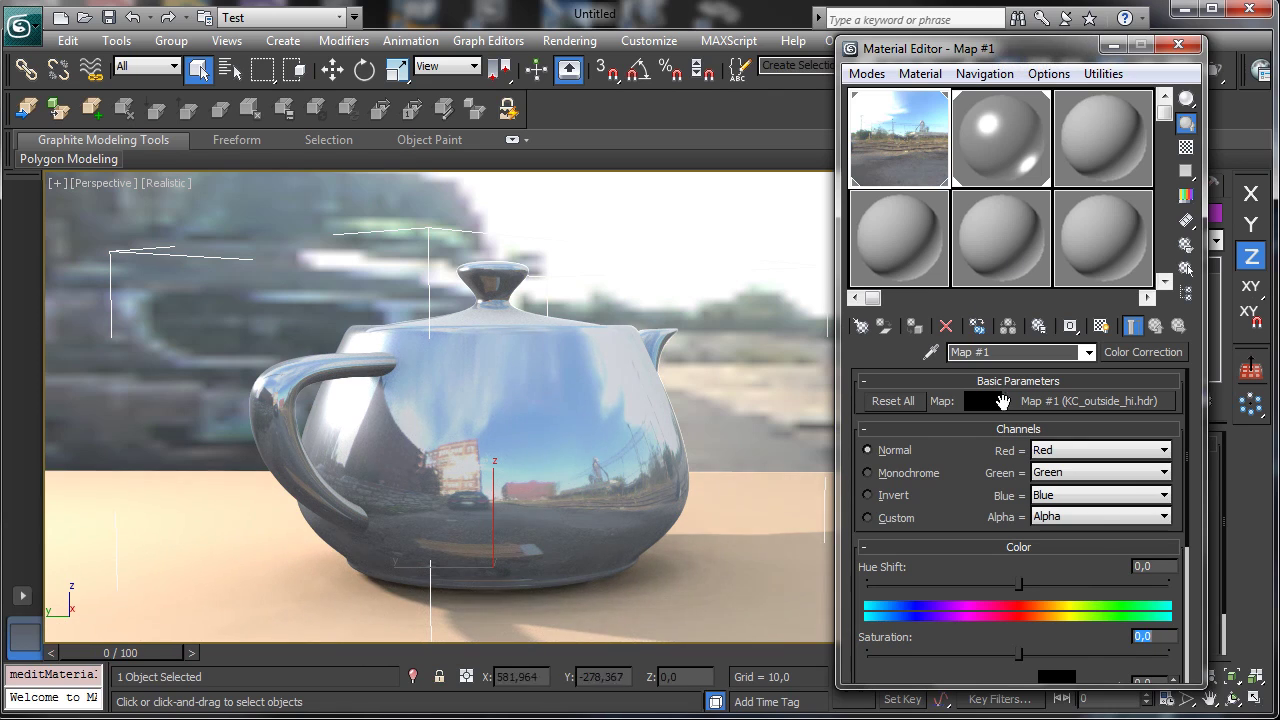
{"action": "scroll", "coordinate": [968, 457], "scroll_direction": "down", "scroll_amount": 5}
{"action": "left_click_drag", "start_coordinate": [1018, 575], "coordinate": [979, 580]}
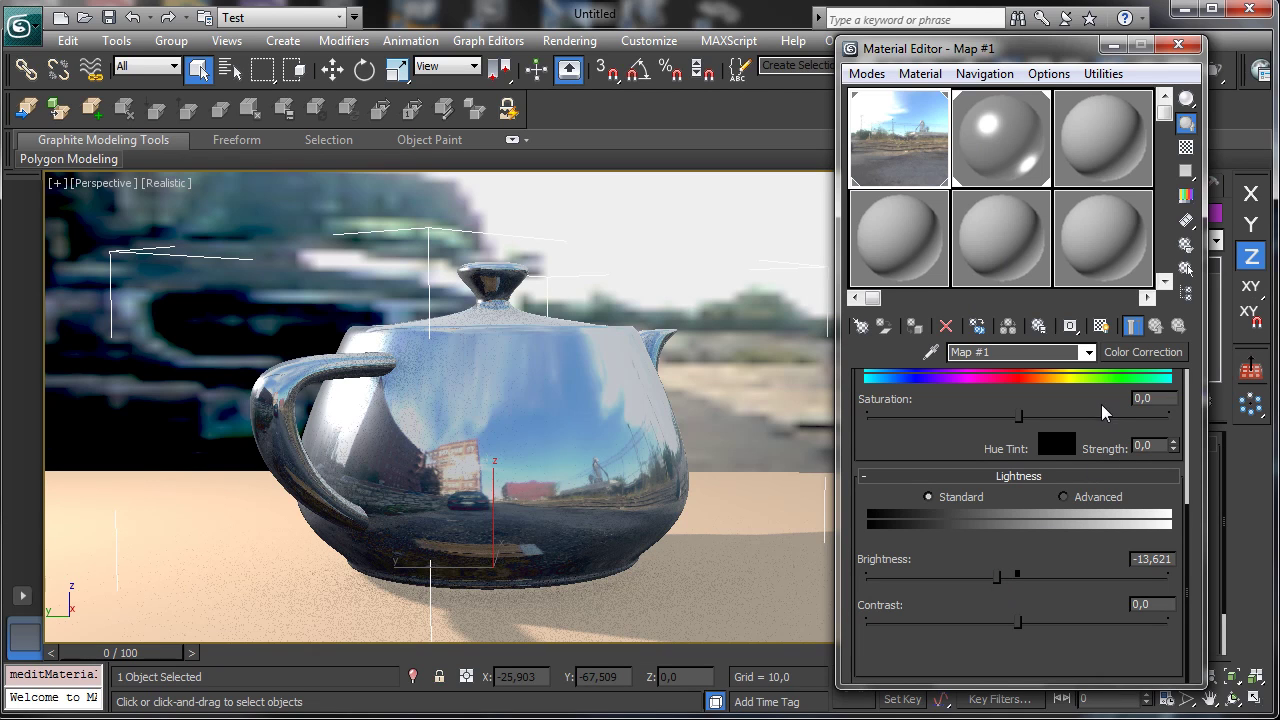
Set the output RGB Level of the KC_outside_hi.hdr bitmap to 0.78 and close the Material Editor
{"action": "scroll", "coordinate": [1126, 398], "scroll_direction": "up", "scroll_amount": 5}
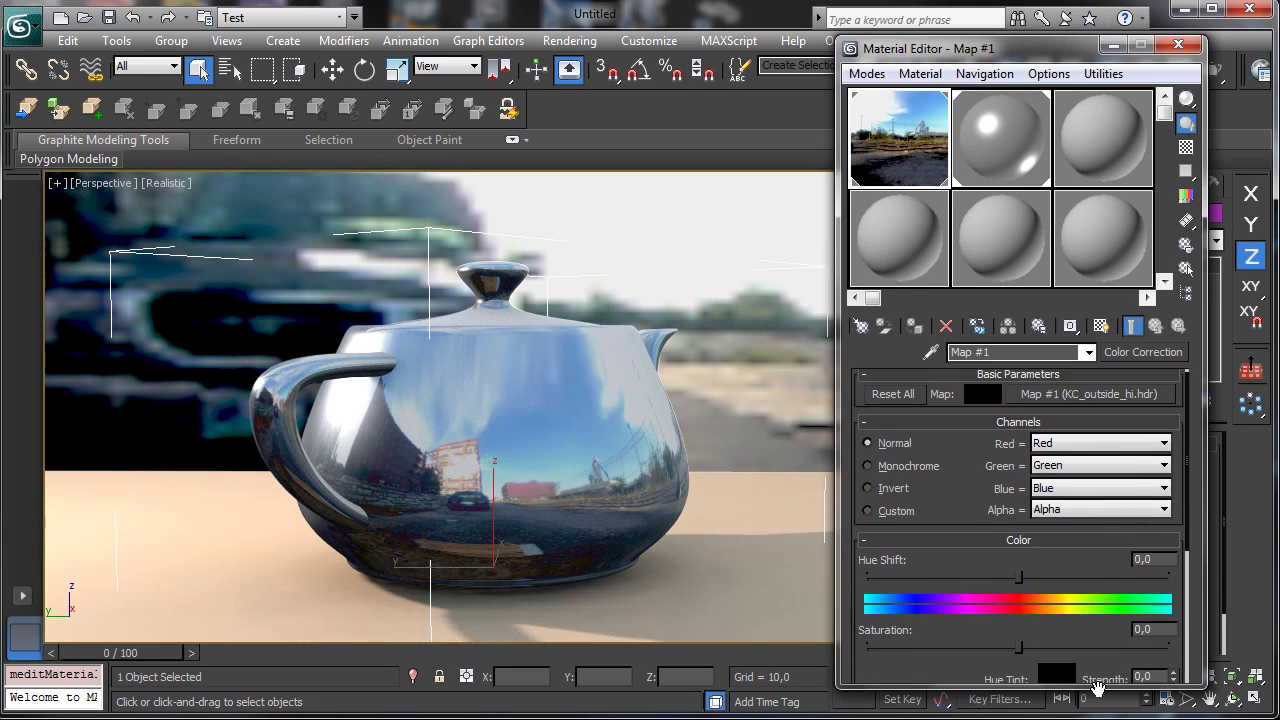
{"action": "left_click", "coordinate": [1126, 398]}
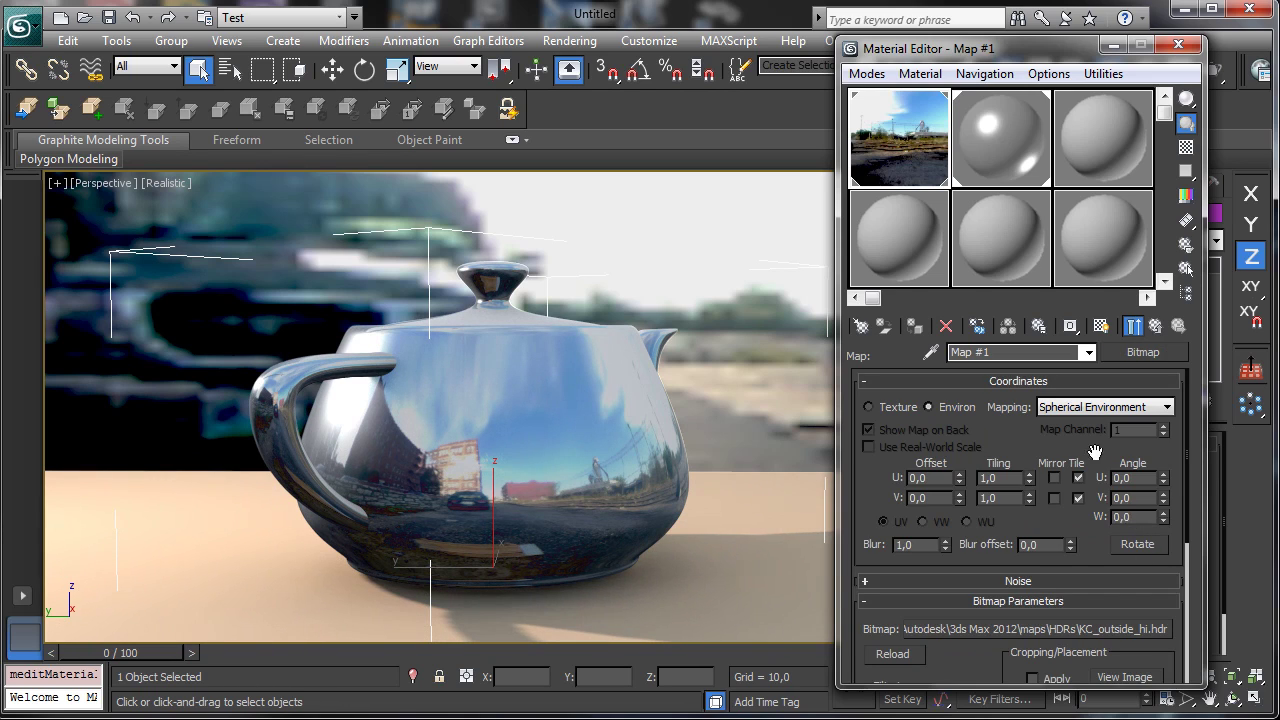
{"action": "scroll", "coordinate": [1095, 452], "scroll_direction": "down", "scroll_amount": 3}
{"action": "scroll", "coordinate": [1168, 516], "scroll_direction": "down", "scroll_amount": 8}
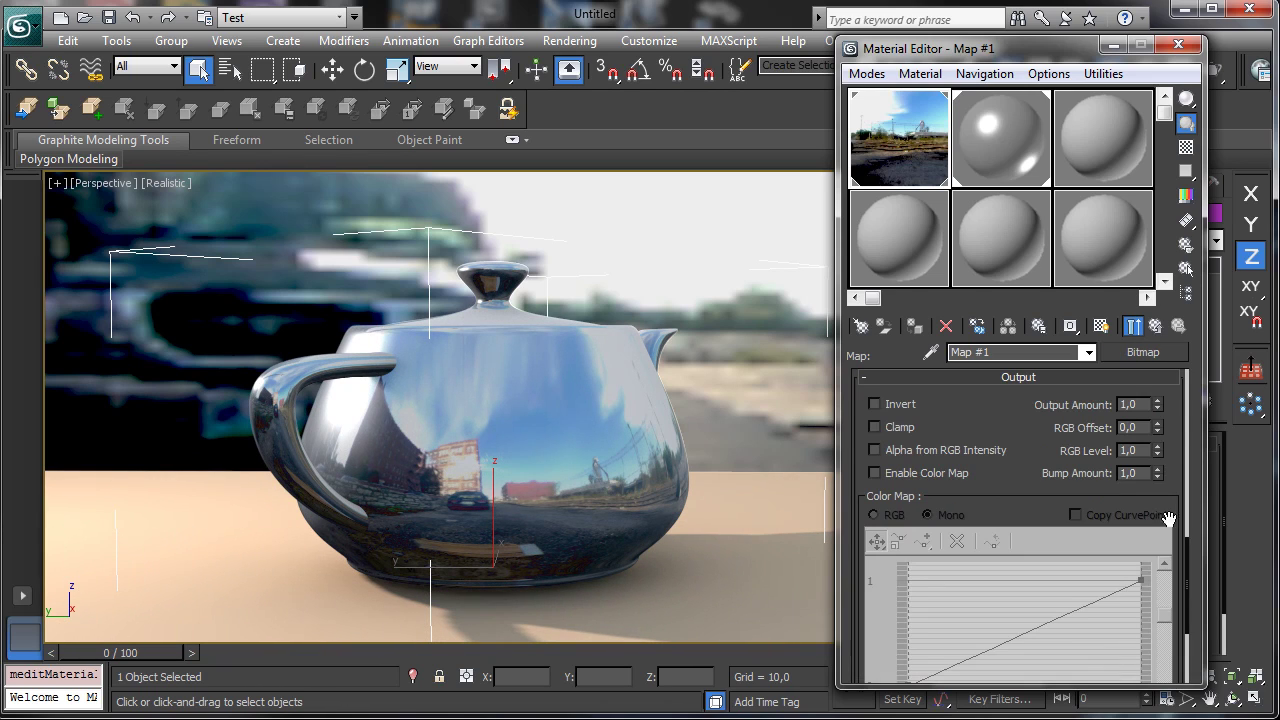
{"action": "left_click", "coordinate": [1157, 447]}
{"action": "left_click_drag", "start_coordinate": [1155, 458], "coordinate": [1146, 451]}
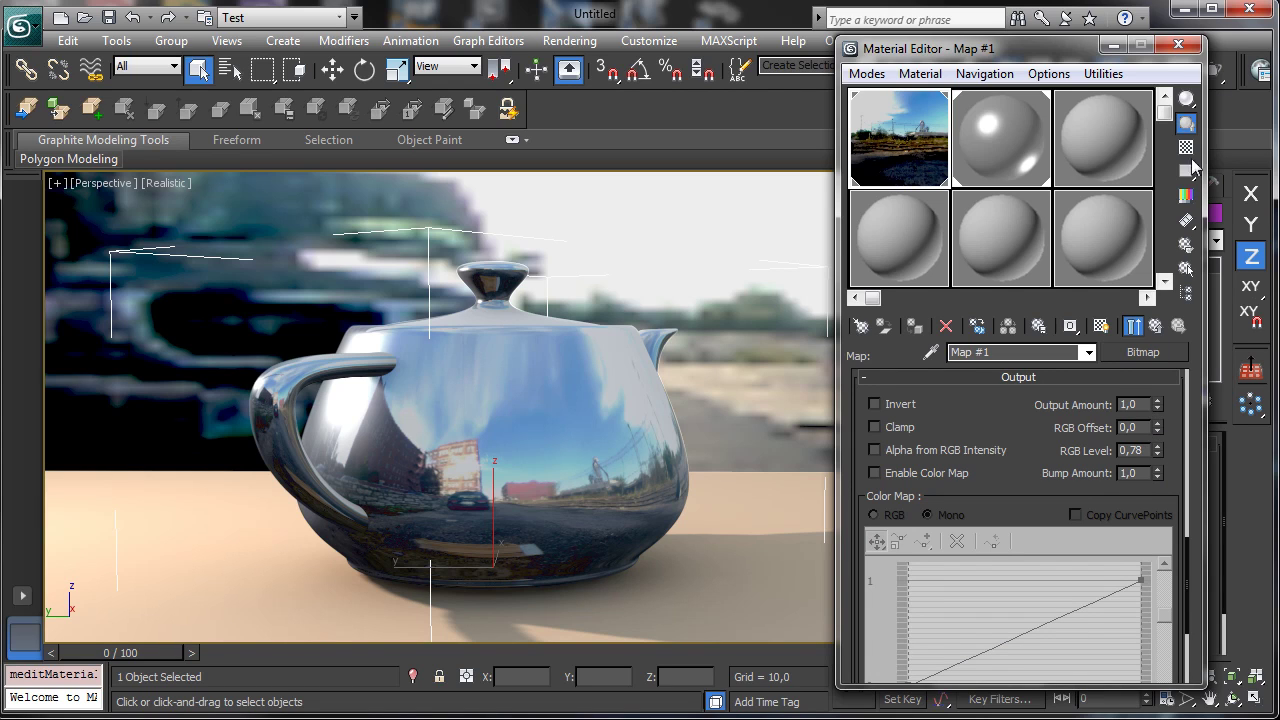
{"action": "left_click", "coordinate": [1178, 44]}
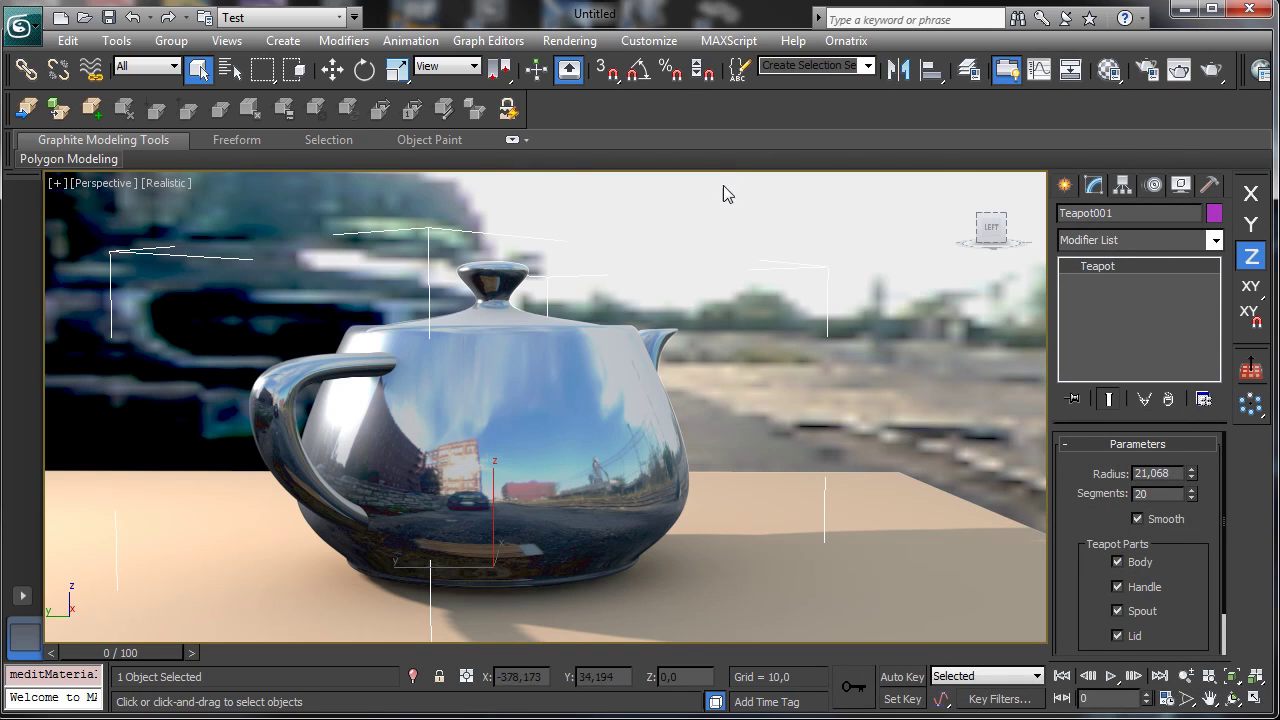
Select the ground plane and move it slightly upward to a Z position of about 0.811
{"action": "left_click", "coordinate": [897, 405]}
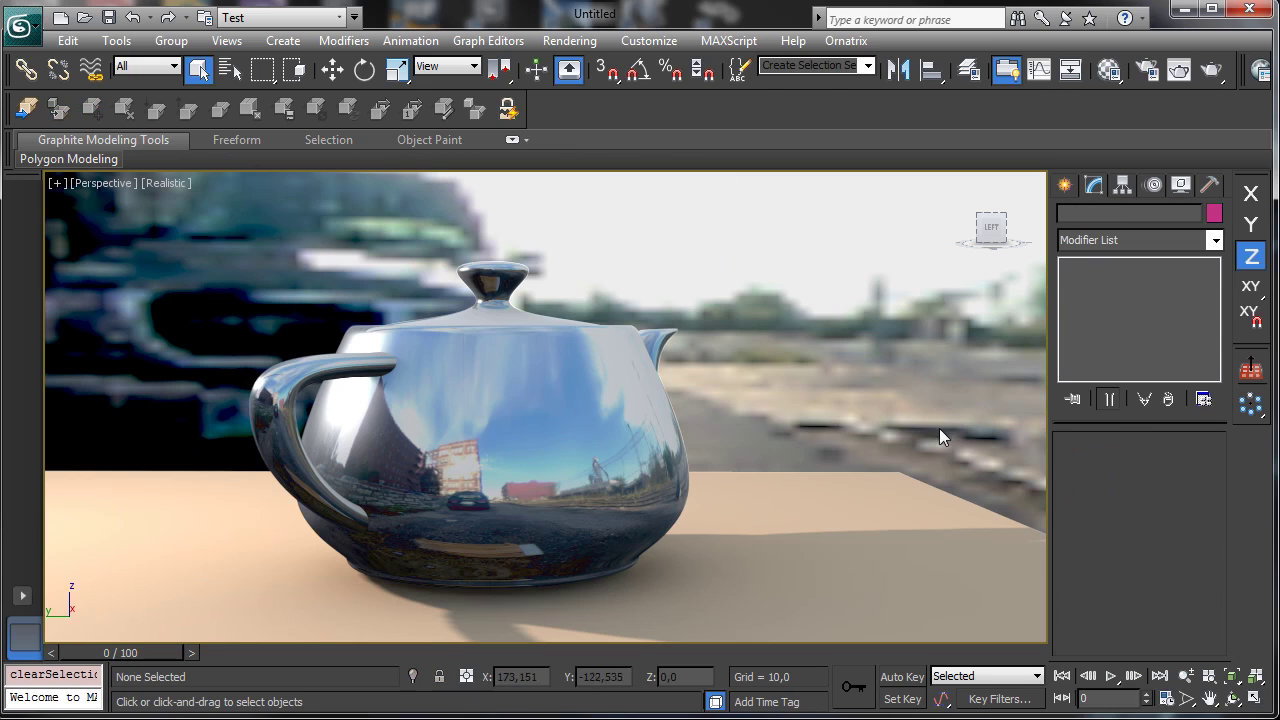
{"action": "left_click", "coordinate": [855, 510]}
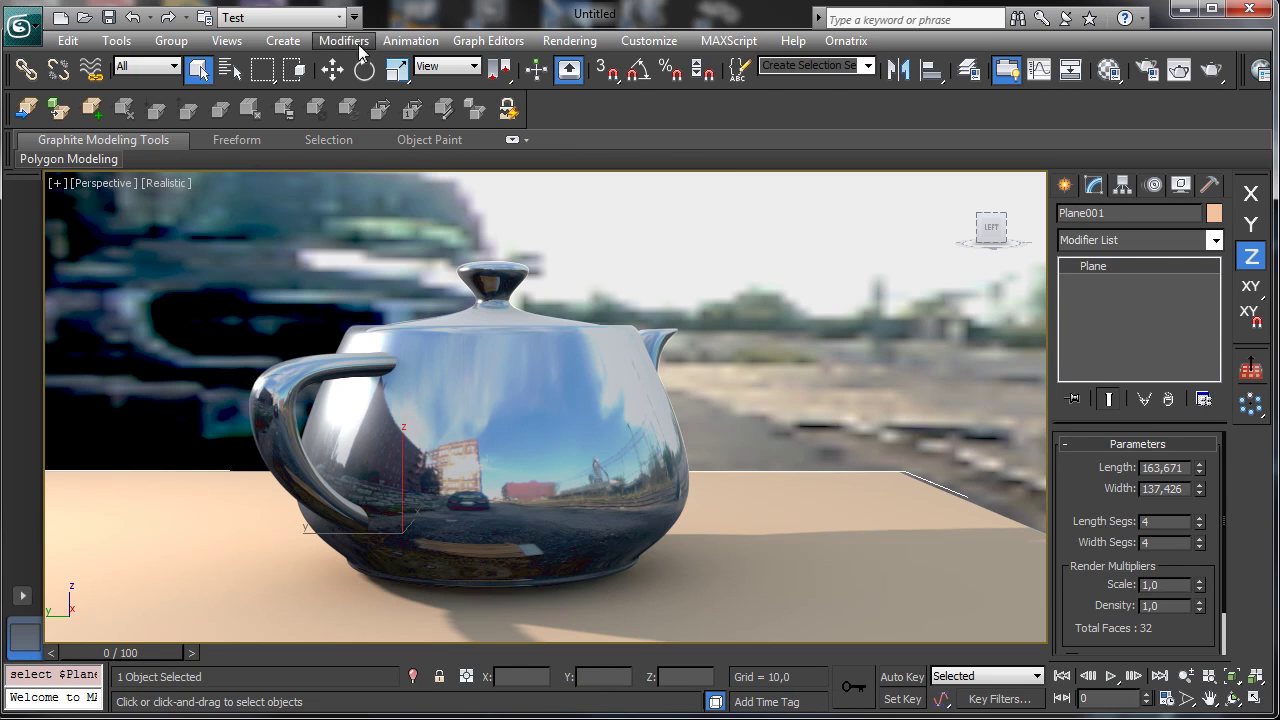
{"action": "left_click", "coordinate": [332, 69]}
{"action": "left_click_drag", "start_coordinate": [402, 474], "coordinate": [402, 460]}
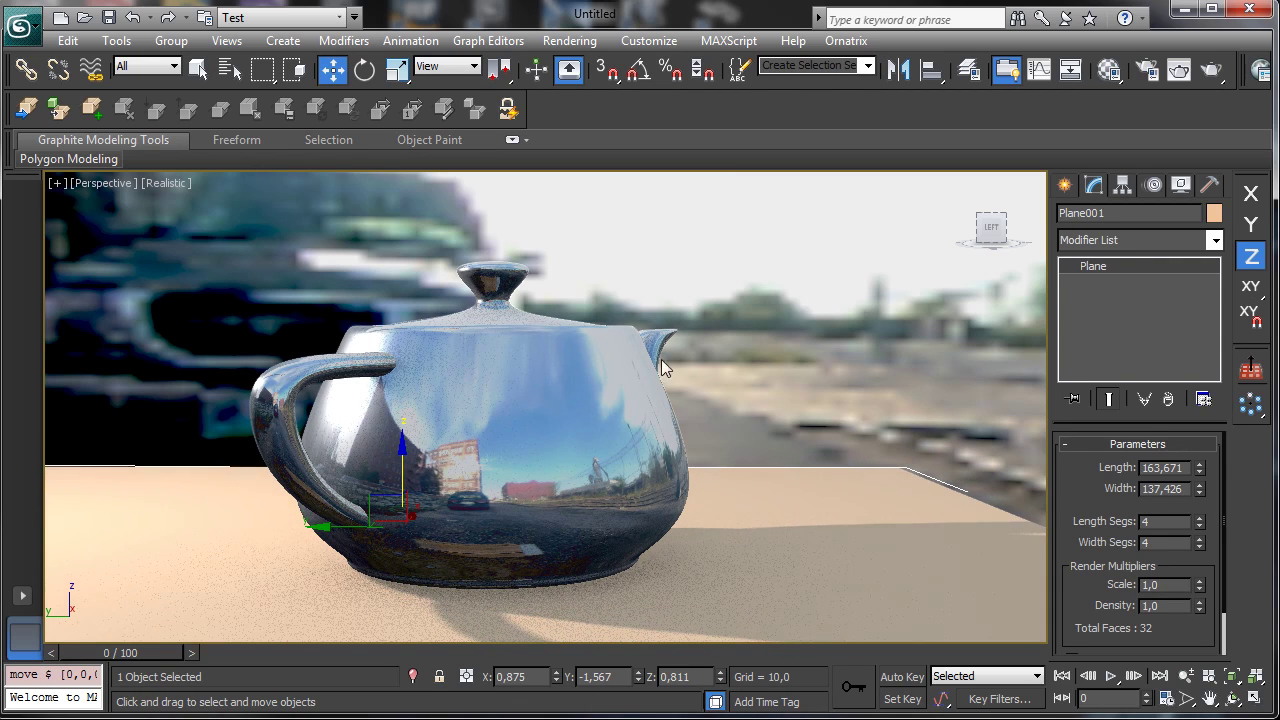